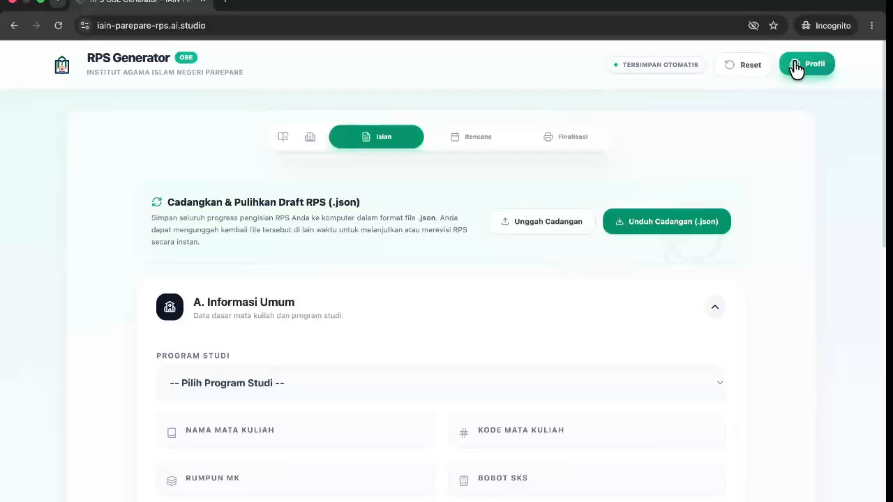
# Open the institute profile and select S1 - Jurnalistik Islam in the curriculum database.
pyautogui.click(797, 70)
pyautogui.scroll(-5, 688, 256)
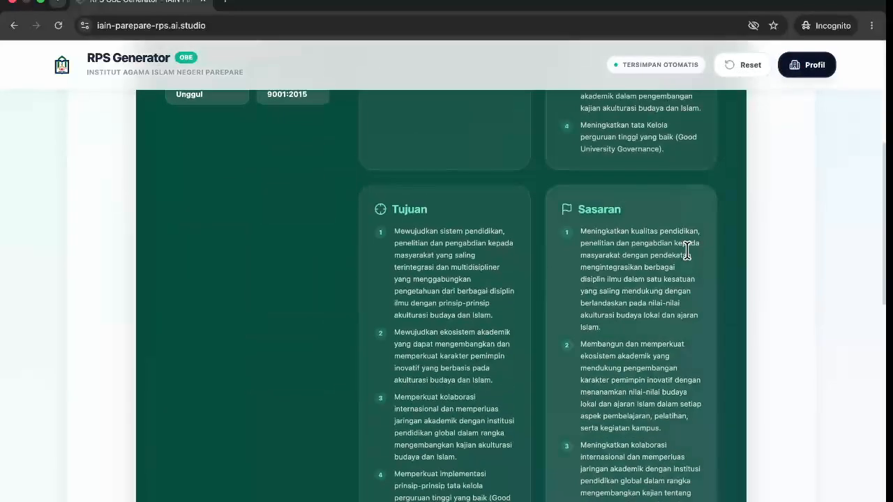
pyautogui.scroll(-8, 687, 251)
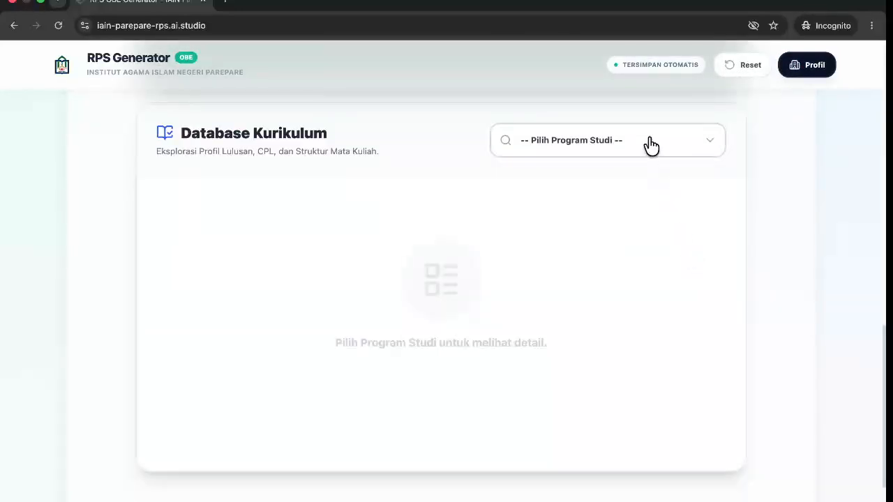
pyautogui.click(650, 144)
pyautogui.scroll(-3, 634, 303)
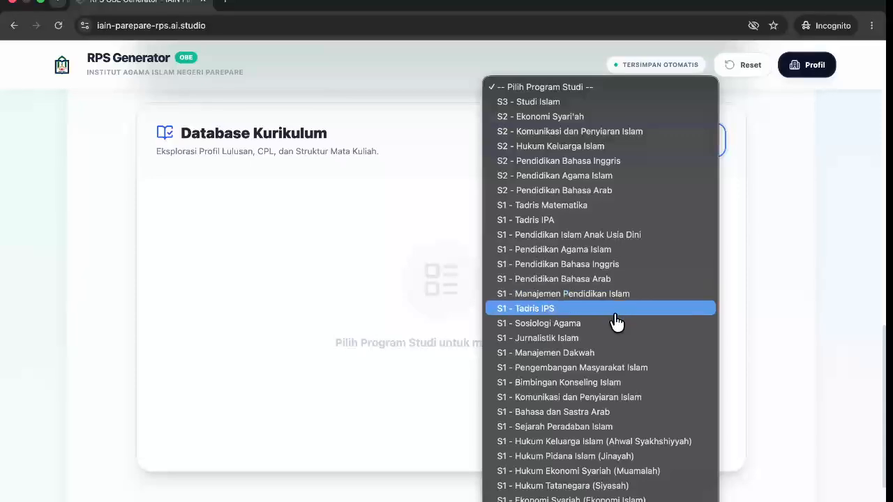
pyautogui.click(599, 339)
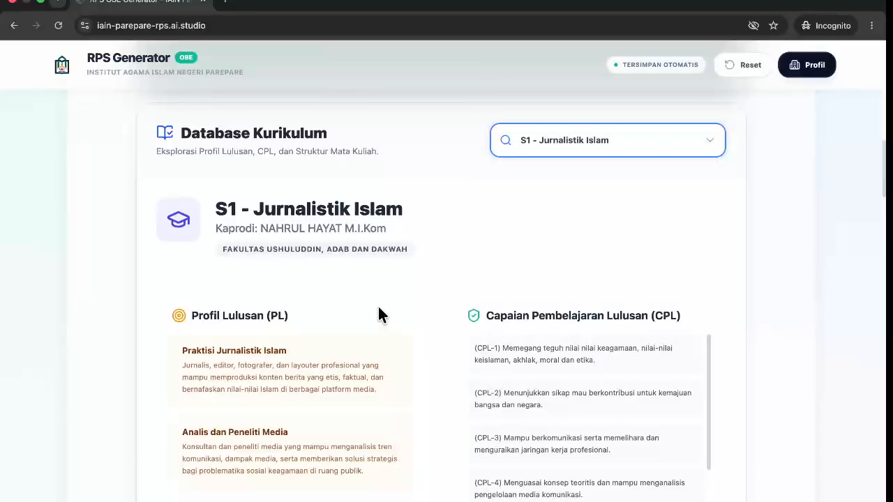
# Browse the Jurnalistik Islam CPL and course cards, highlighting the FIQIH DAKWAH credit value.
pyautogui.scroll(-3, 326, 285)
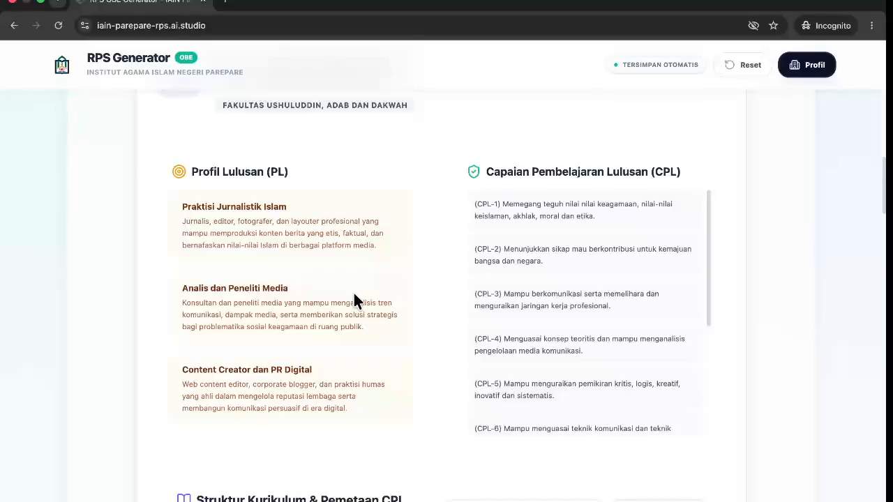
pyautogui.scroll(-10, 501, 284)
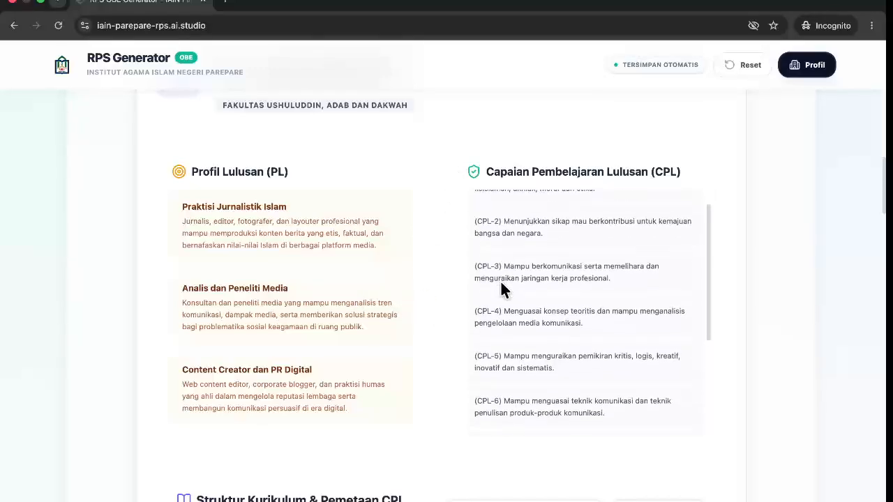
pyautogui.scroll(-3, 485, 305)
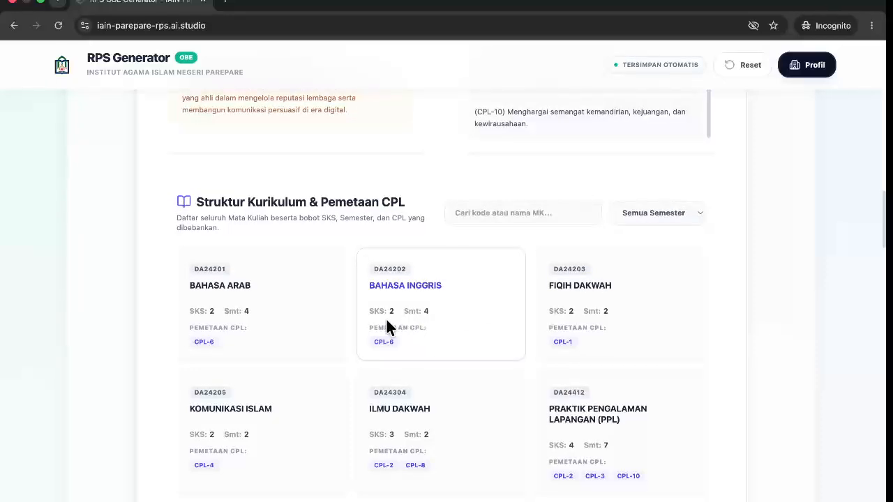
pyautogui.scroll(-1, 384, 321)
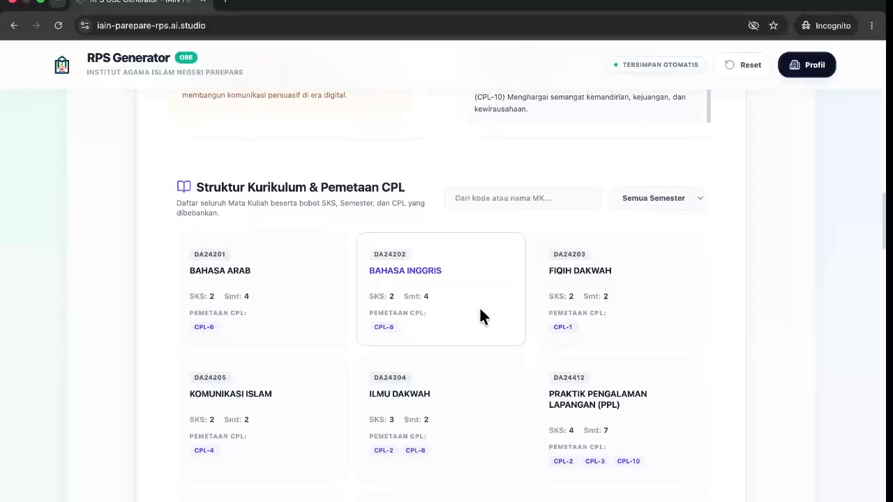
pyautogui.doubleClick(571, 295)
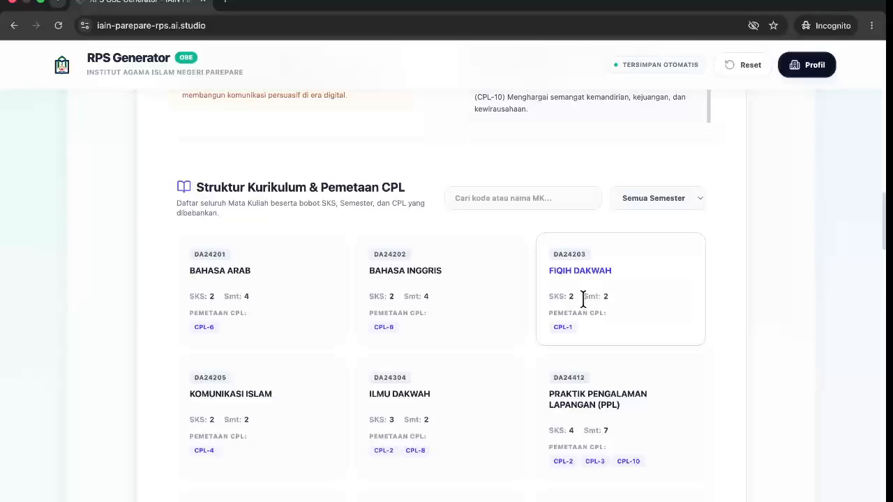
pyautogui.scroll(-1, 564, 377)
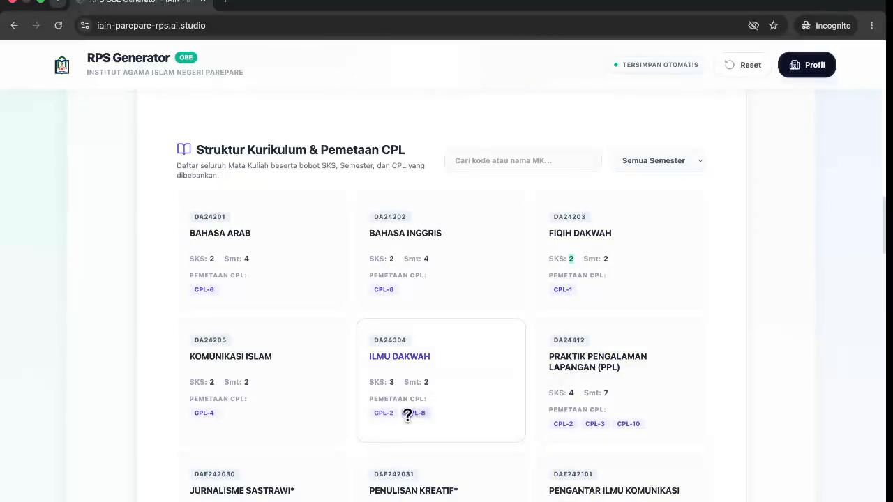
# Return to the programme selector, keeping S1 - Jurnalistik Islam selected.
pyautogui.scroll(5, 409, 373)
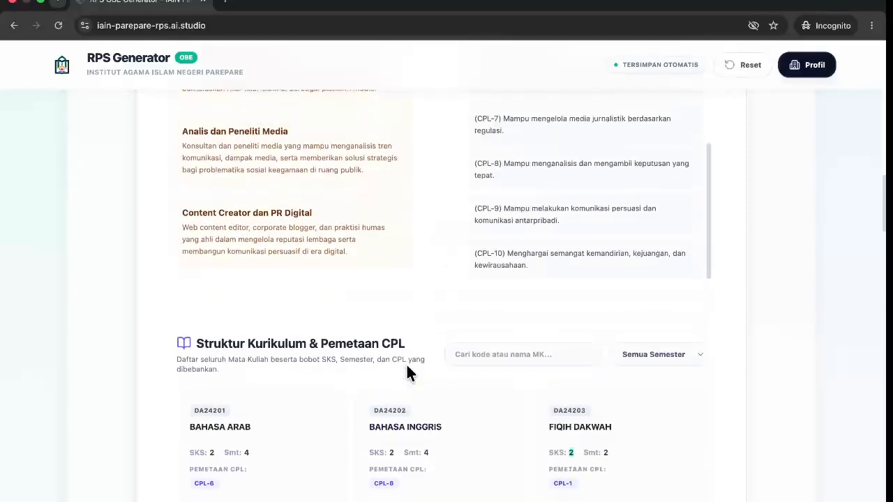
pyautogui.scroll(8, 407, 369)
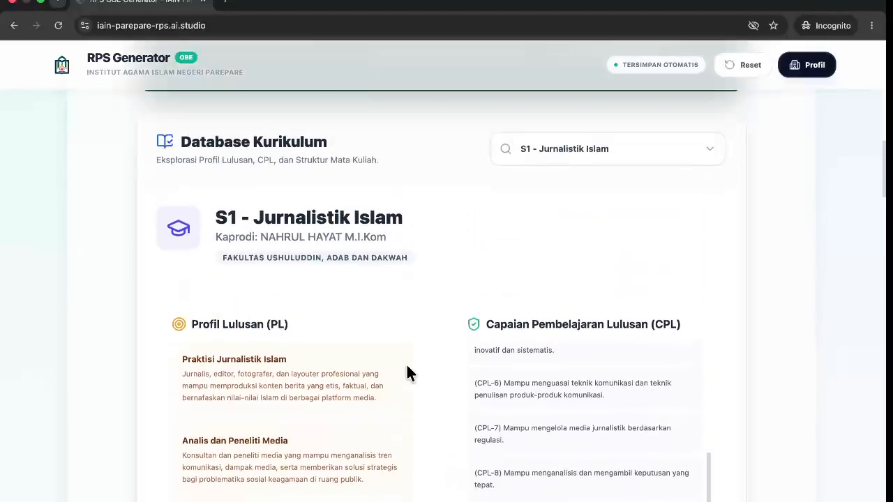
pyautogui.scroll(4, 408, 374)
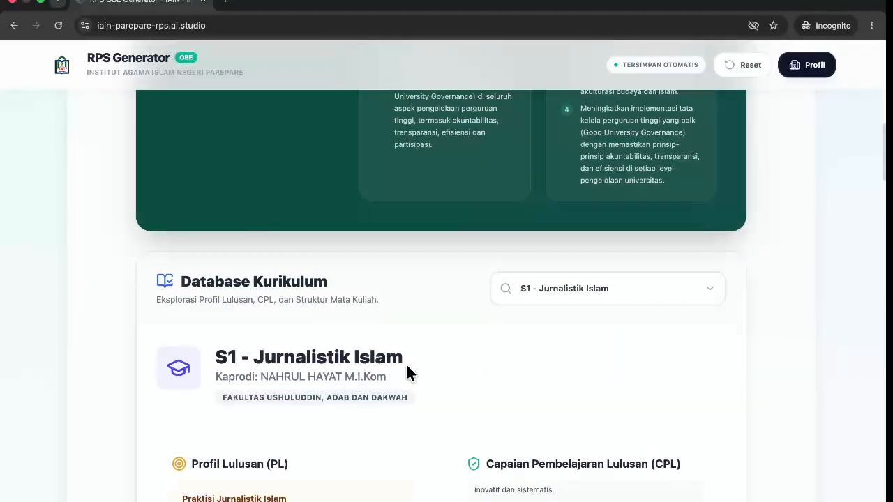
pyautogui.scroll(1, 407, 370)
pyautogui.click(549, 312)
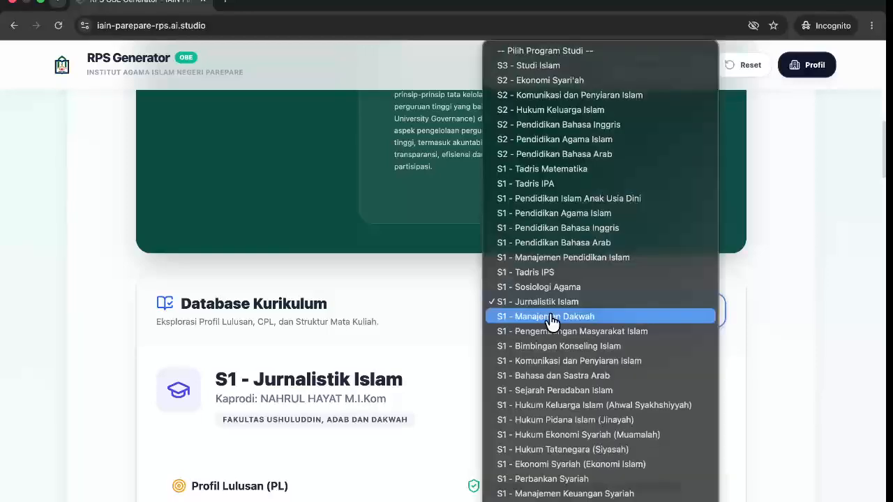
pyautogui.scroll(-2, 547, 358)
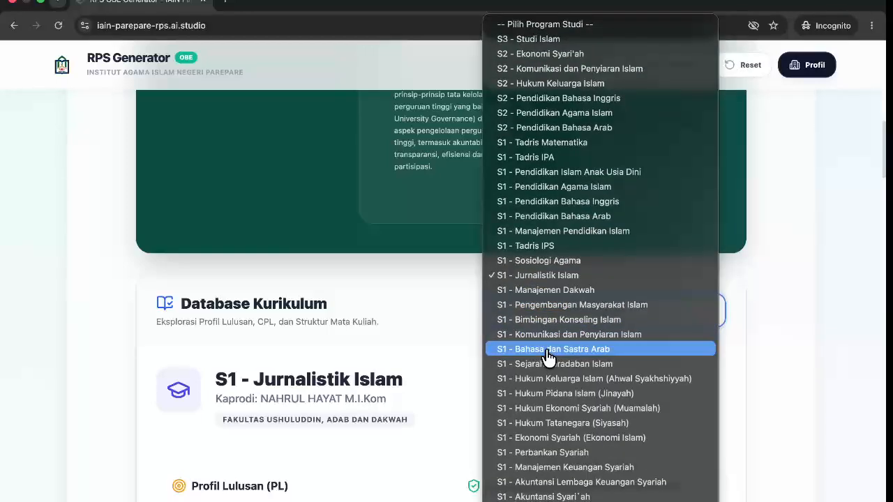
pyautogui.click(449, 319)
pyautogui.scroll(8, 451, 321)
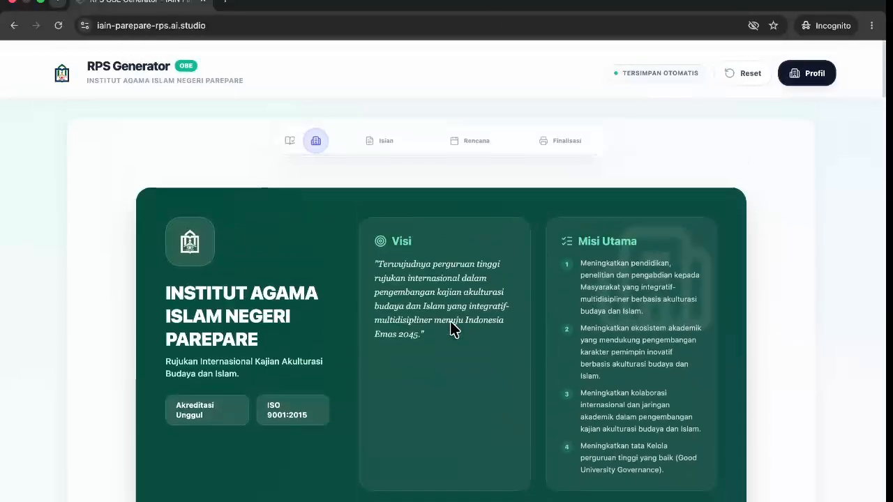
# Preview the print-ready document in Finalisasi, then return to the empty Isian form.
pyautogui.click(381, 139)
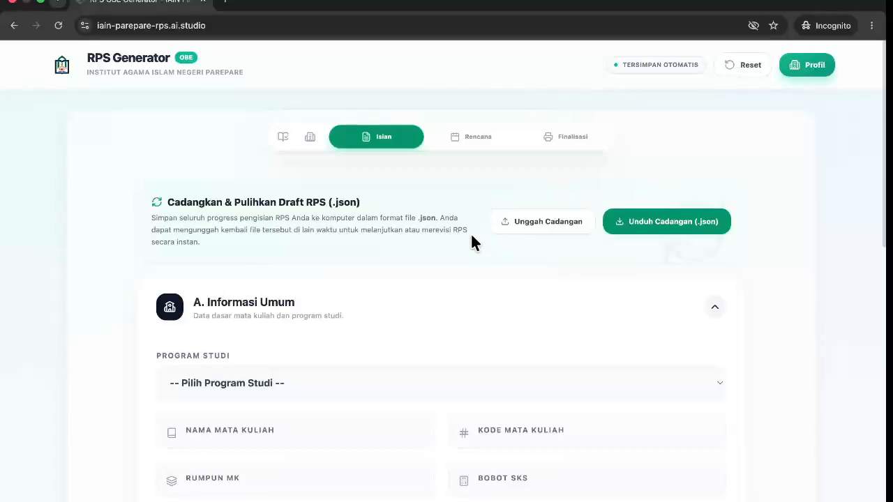
pyautogui.scroll(-1, 471, 241)
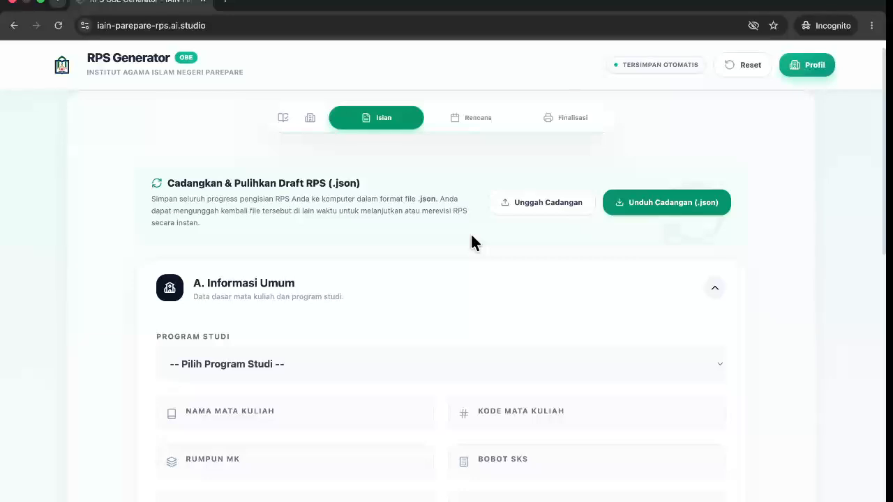
pyautogui.click(573, 119)
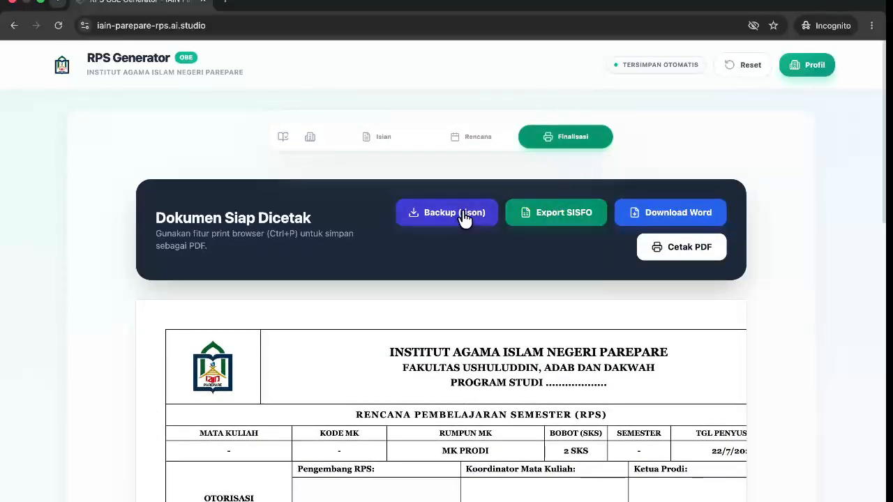
pyautogui.click(371, 139)
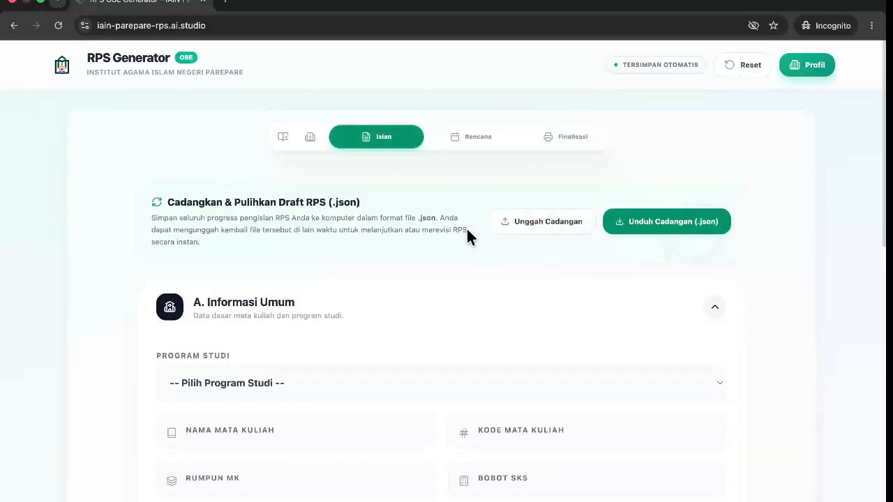
pyautogui.scroll(-2, 430, 293)
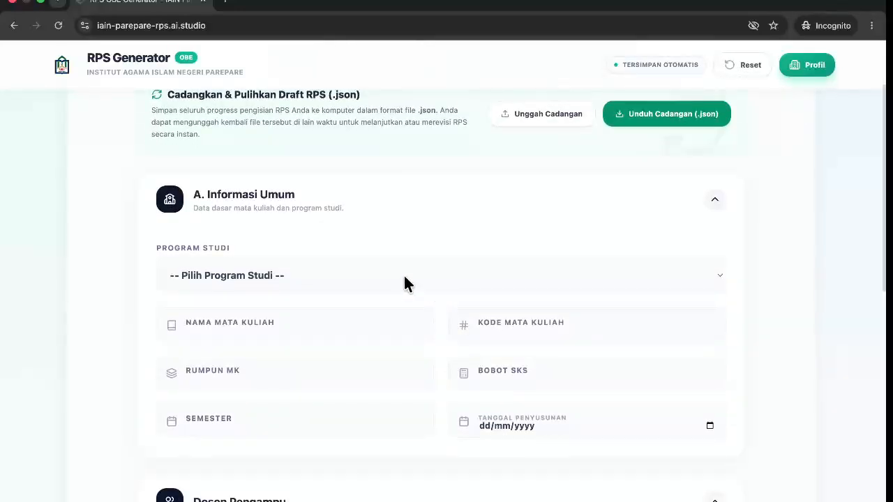
# Set the study programme to S1 - Bimbingan Konseling Islam.
pyautogui.click(405, 276)
pyautogui.scroll(-5, 386, 349)
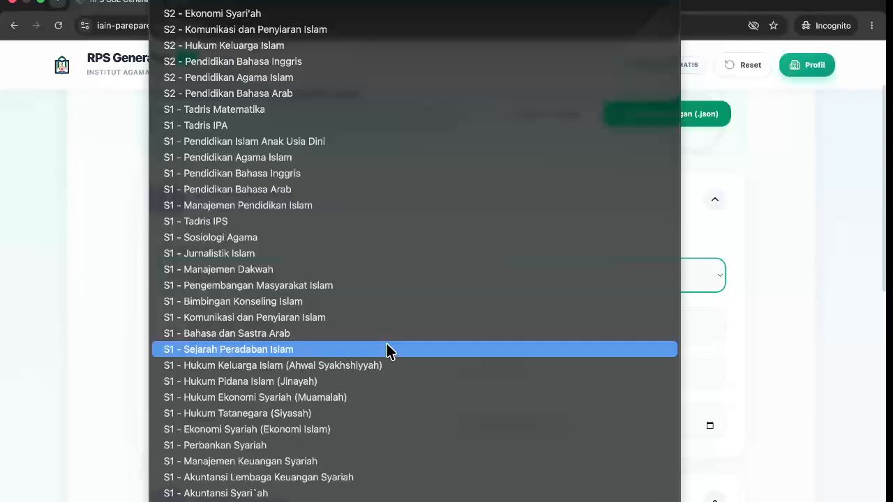
pyautogui.click(375, 301)
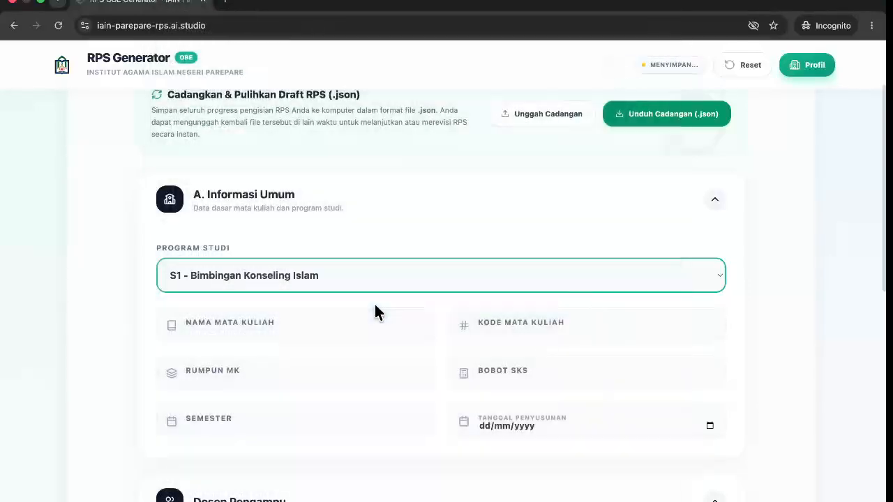
pyautogui.scroll(-1, 347, 324)
# Pick FIQIH DAKWAH as the course so code DA24203, 2 SKS and semester 4 auto-fill.
pyautogui.click(333, 301)
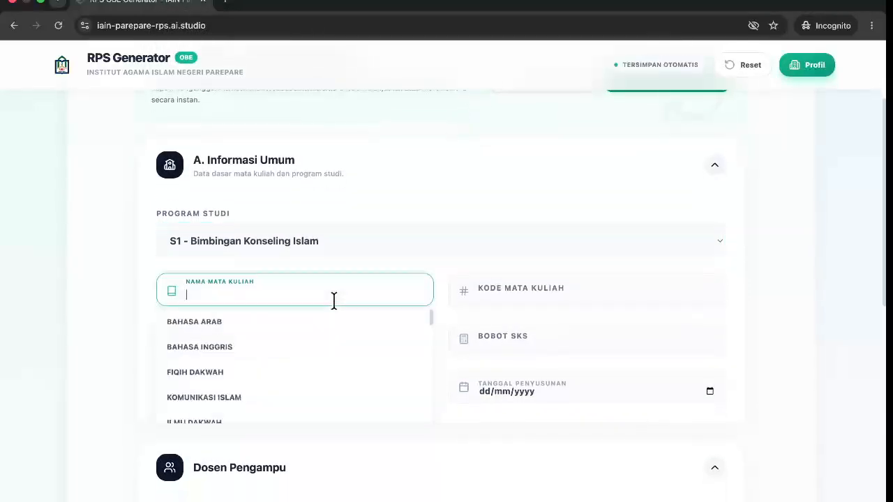
pyautogui.click(234, 375)
pyautogui.scroll(-1, 186, 372)
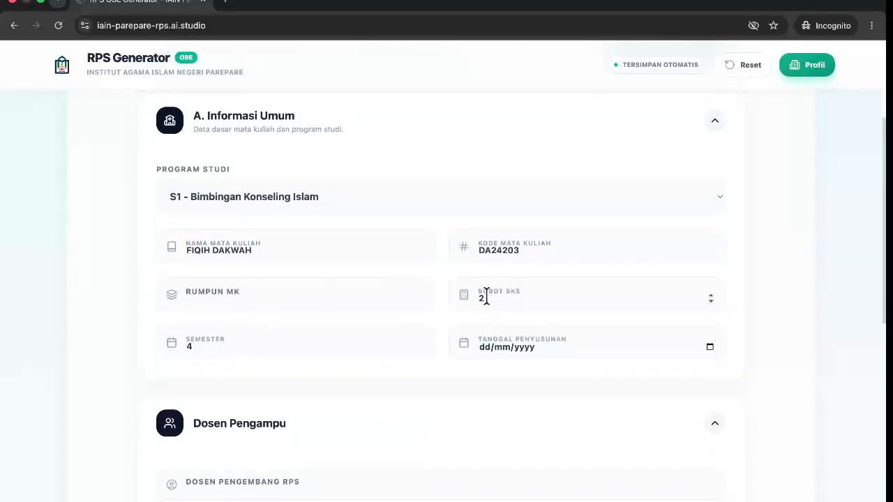
pyautogui.scroll(-2, 271, 356)
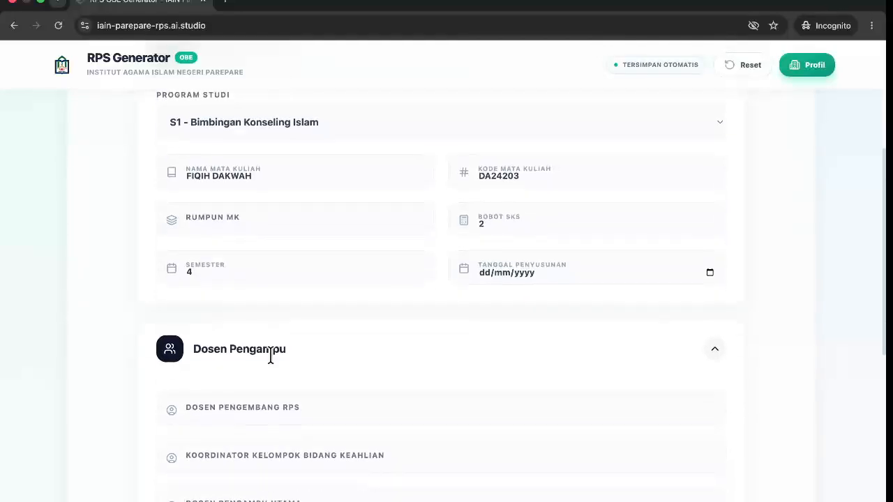
# Set Tanggal Penyusunan to 22/07/2026 with the date picker.
pyautogui.click(710, 273)
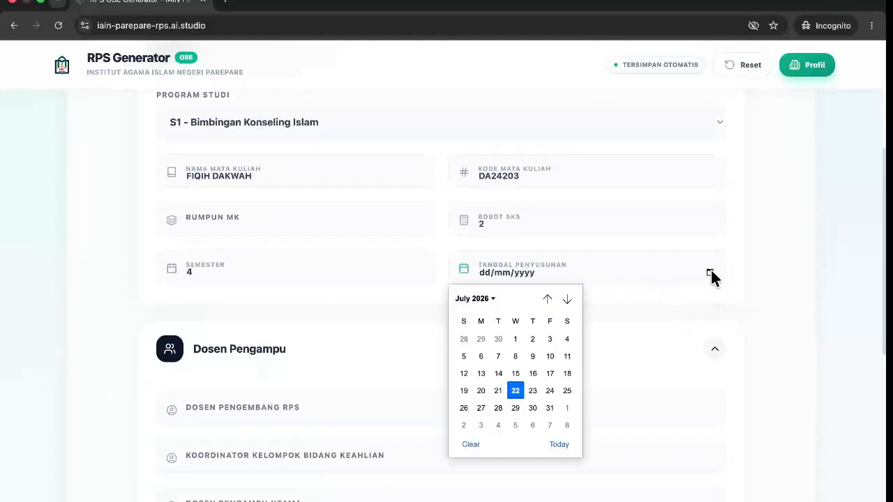
pyautogui.click(517, 392)
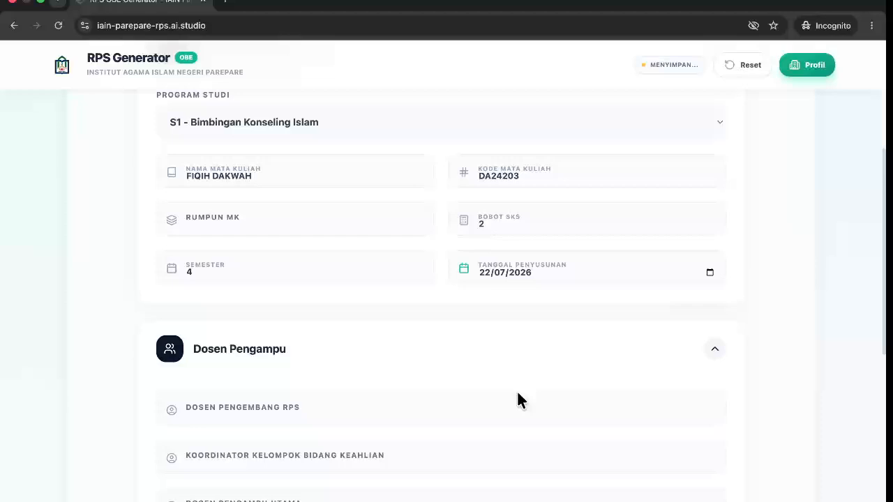
pyautogui.scroll(-1, 504, 390)
pyautogui.scroll(-2, 503, 390)
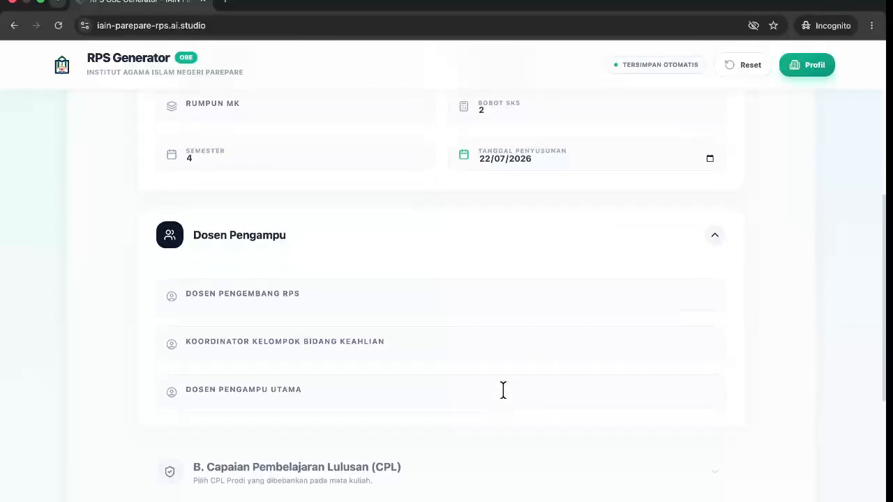
# Assign the same lecturer, found by surname search, as RPS developer and main teaching lecturer.
pyautogui.click(459, 305)
pyautogui.write('ha')
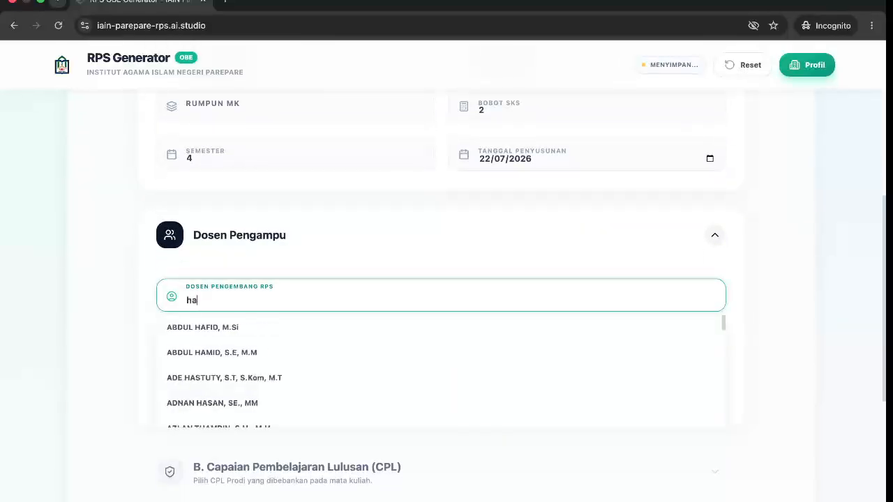
pyautogui.write('ram')
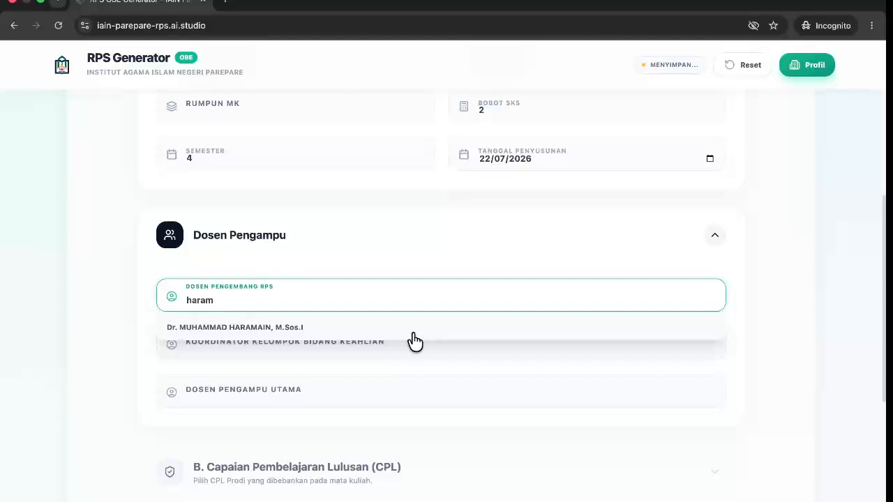
pyautogui.click(414, 329)
pyautogui.click(351, 390)
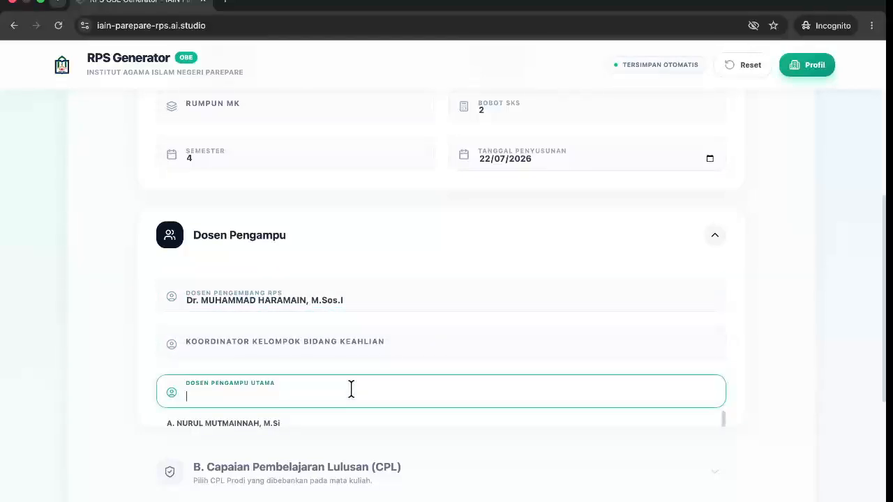
pyautogui.write('hara')
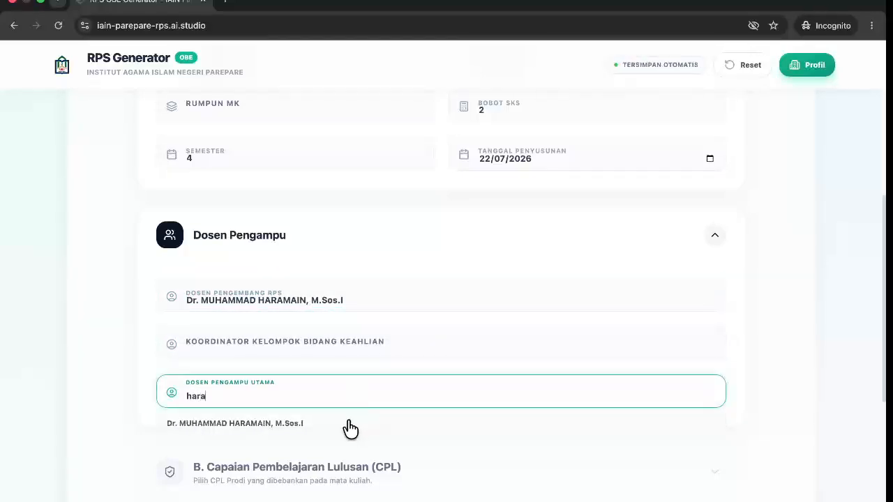
pyautogui.click(348, 422)
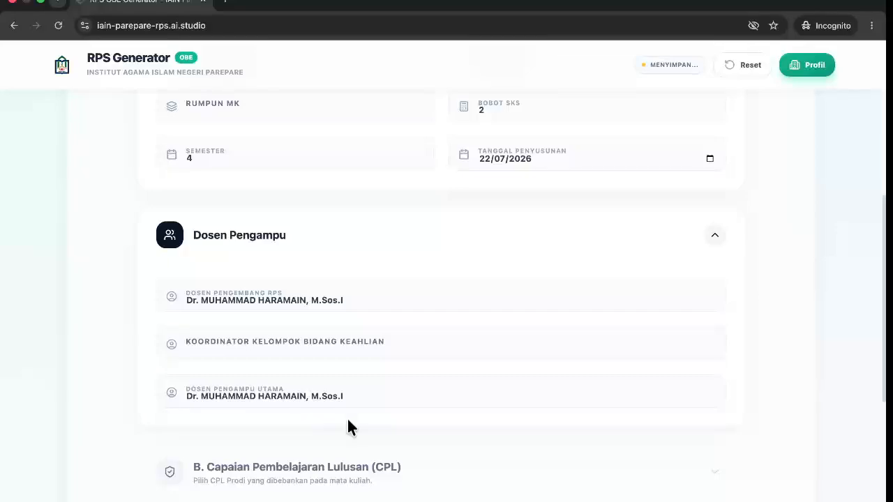
pyautogui.scroll(-2, 347, 418)
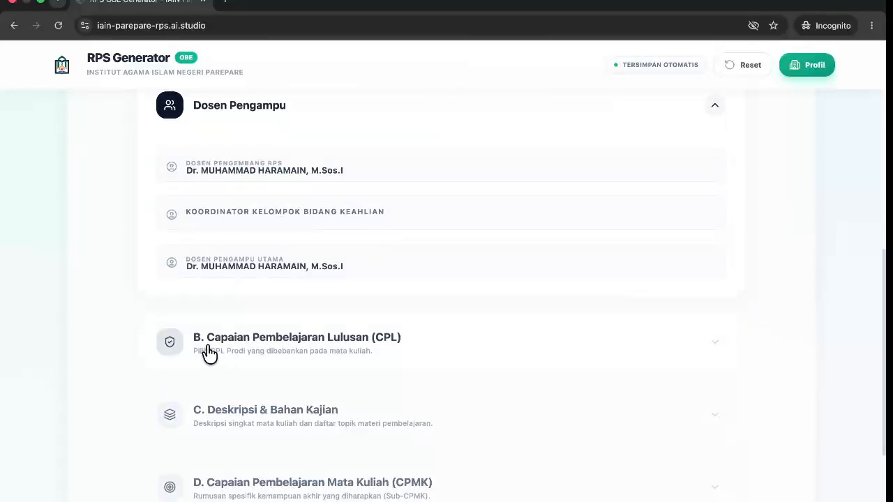
# Tick CPL-4 (accurate decision-making in problem solving) in section B, then collapse the section.
pyautogui.click(202, 352)
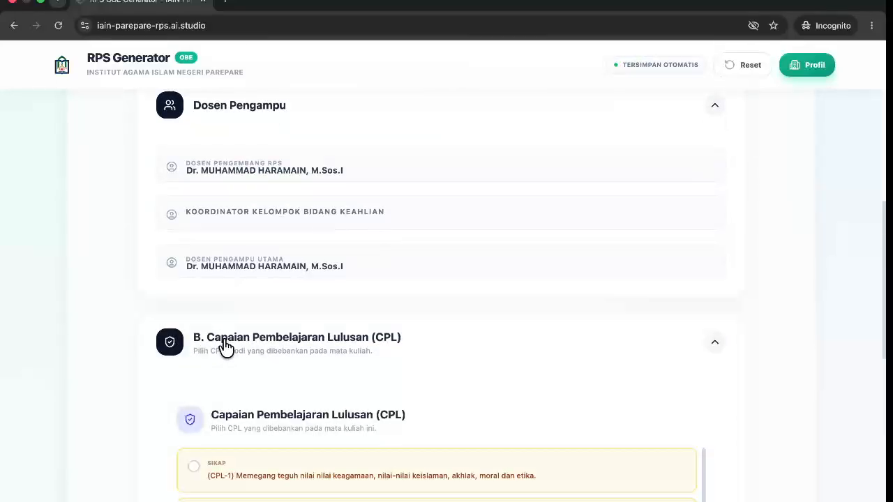
pyautogui.scroll(-4, 210, 349)
pyautogui.click(223, 347)
pyautogui.scroll(3, 223, 347)
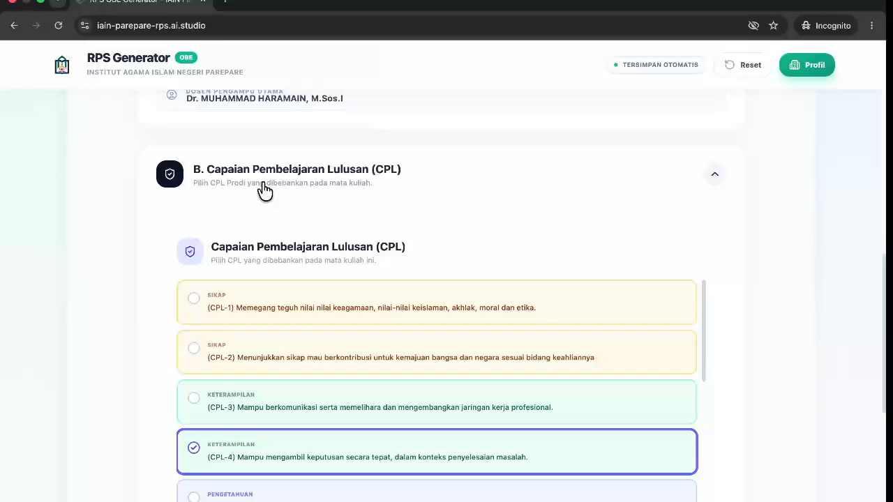
pyautogui.click(265, 191)
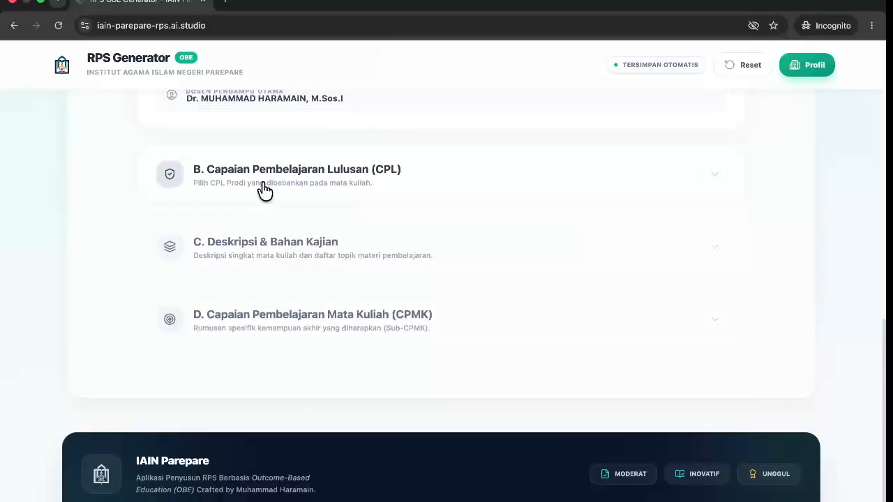
# Expand section C and generate the Fiqih Dakwah course description with AI.
pyautogui.click(247, 252)
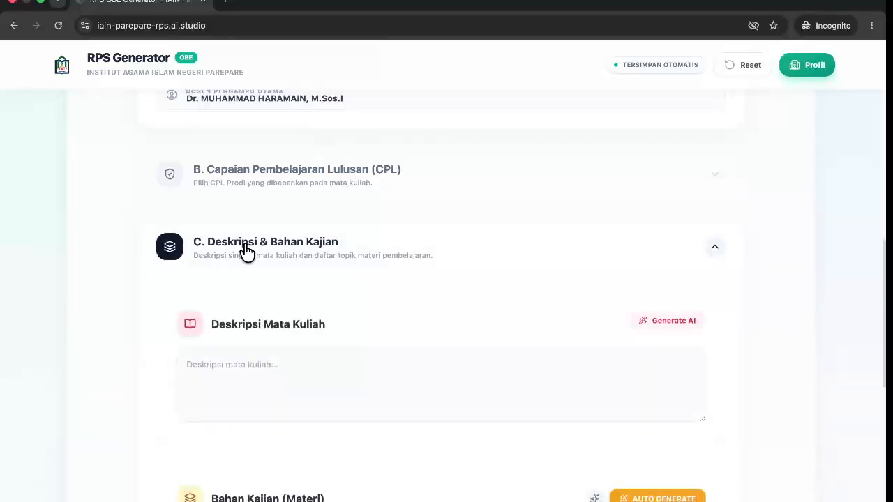
pyautogui.scroll(-1, 239, 294)
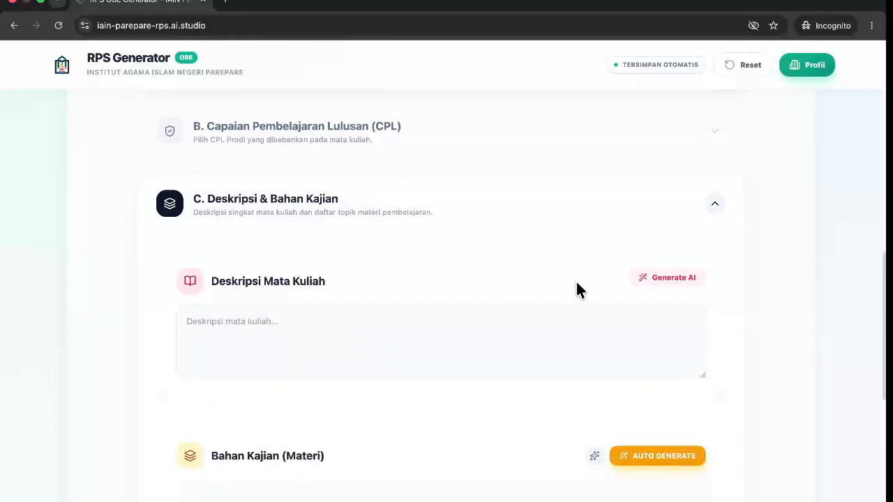
pyautogui.click(656, 282)
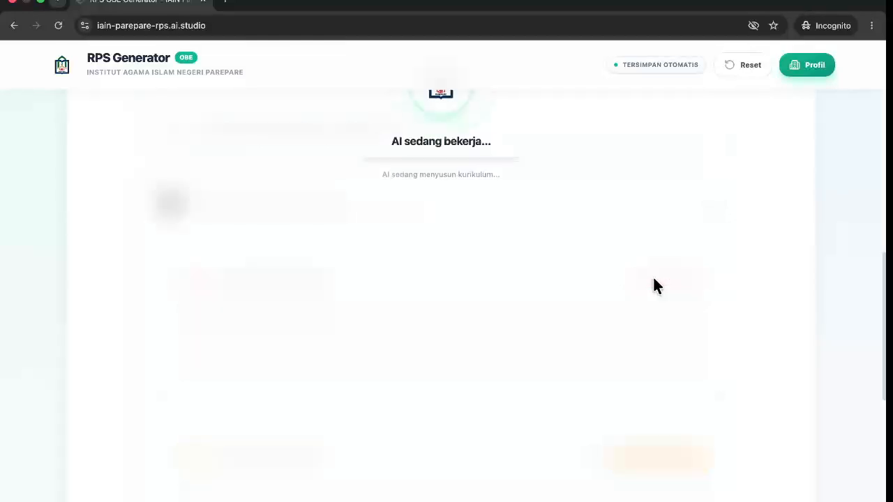
pyautogui.hotkey('ctrl', 'Left')
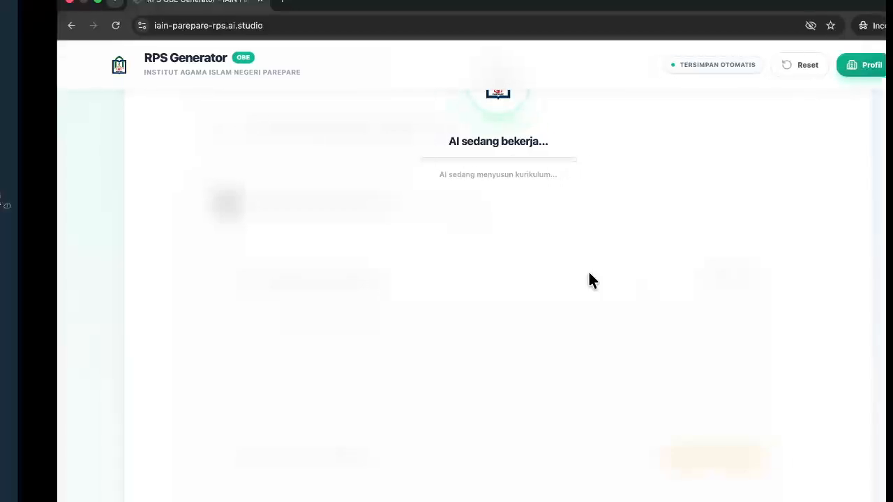
pyautogui.hotkey('ctrl', 'Right')
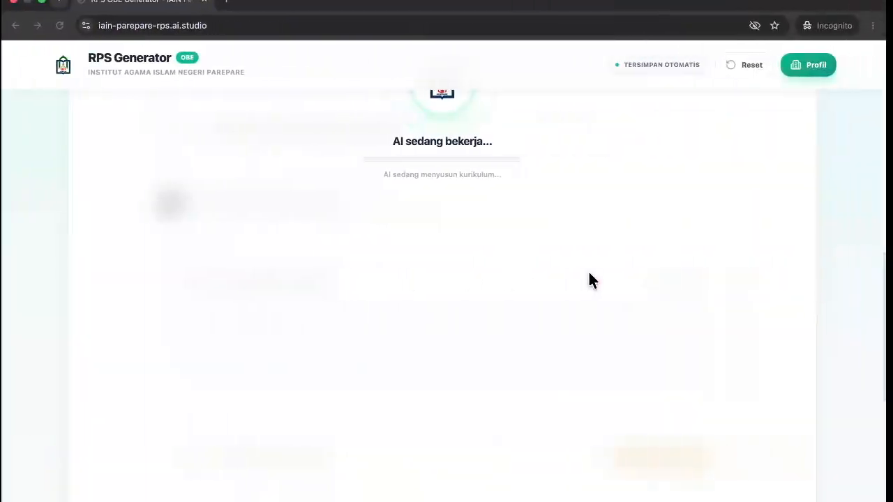
pyautogui.scroll(2, 590, 274)
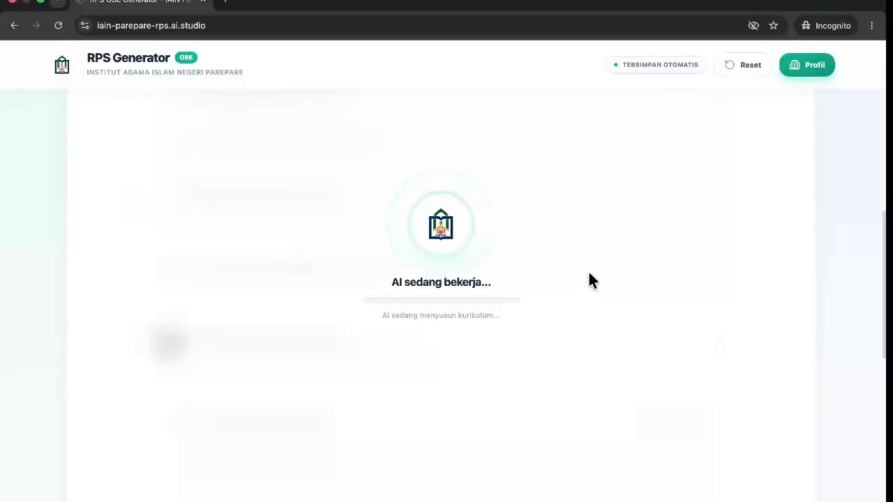
# Bring up and dismiss the paste menu on the empty Bahan Kajian materials field.
pyautogui.scroll(-1, 590, 277)
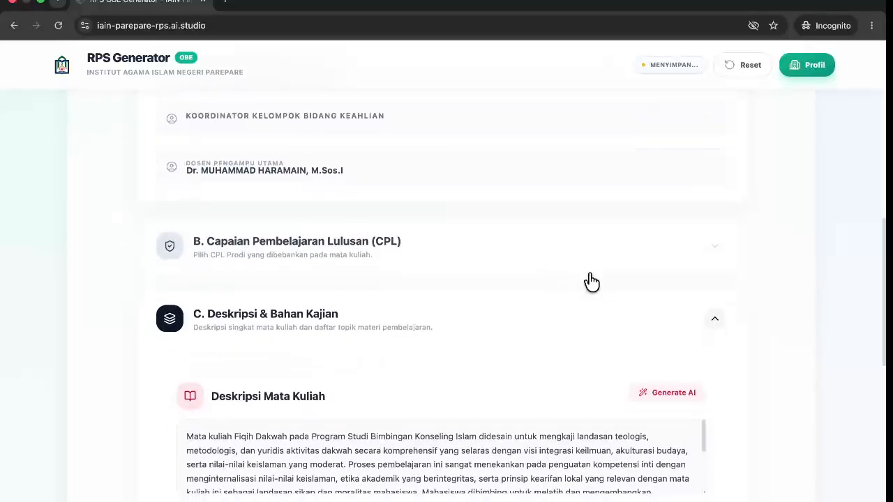
pyautogui.scroll(-3, 590, 277)
pyautogui.scroll(-5, 573, 256)
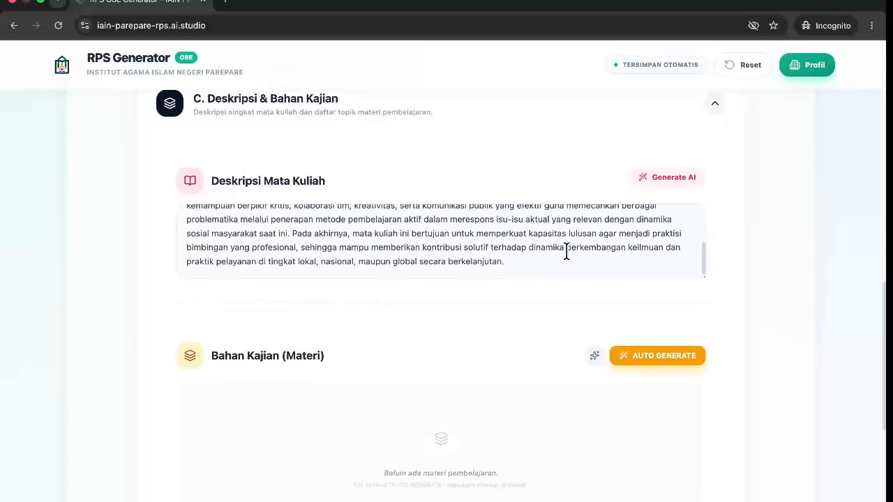
pyautogui.scroll(-2, 515, 345)
pyautogui.scroll(-1, 515, 342)
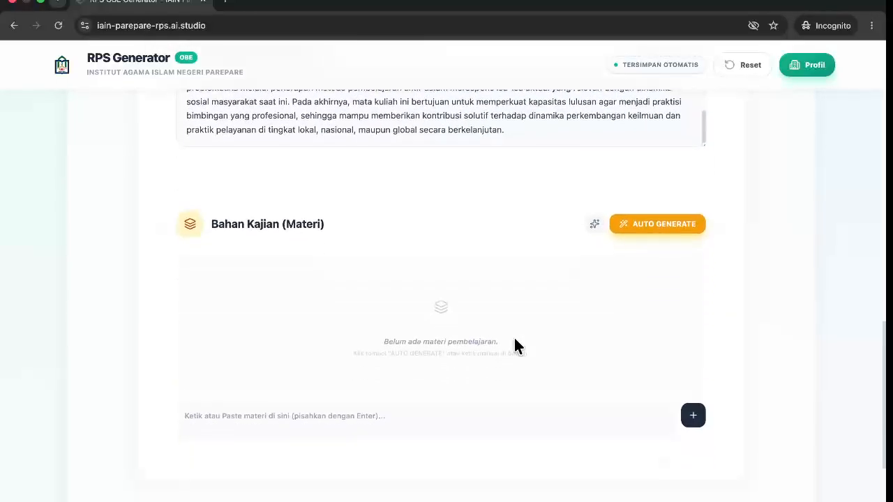
pyautogui.rightClick(373, 418)
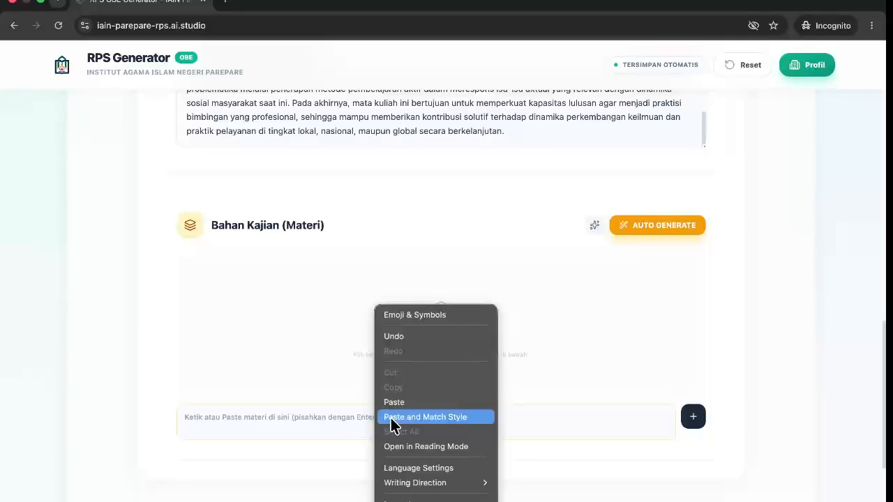
pyautogui.click(306, 428)
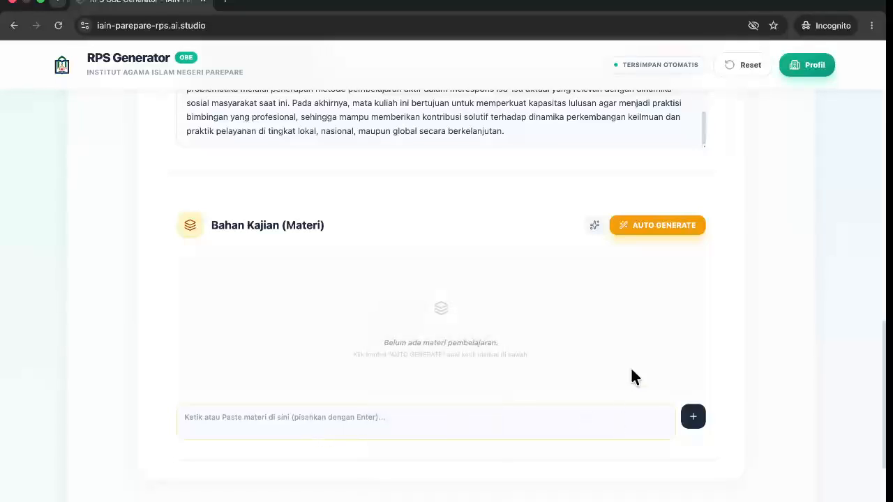
pyautogui.scroll(2, 634, 367)
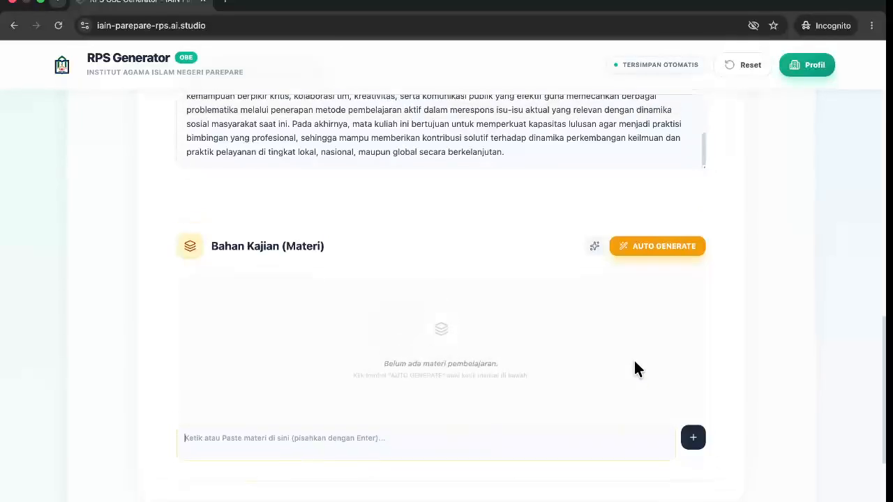
# Auto-generate Bahan Kajian, retrying until 14 Fiqih Dakwah study topics appear.
pyautogui.click(656, 259)
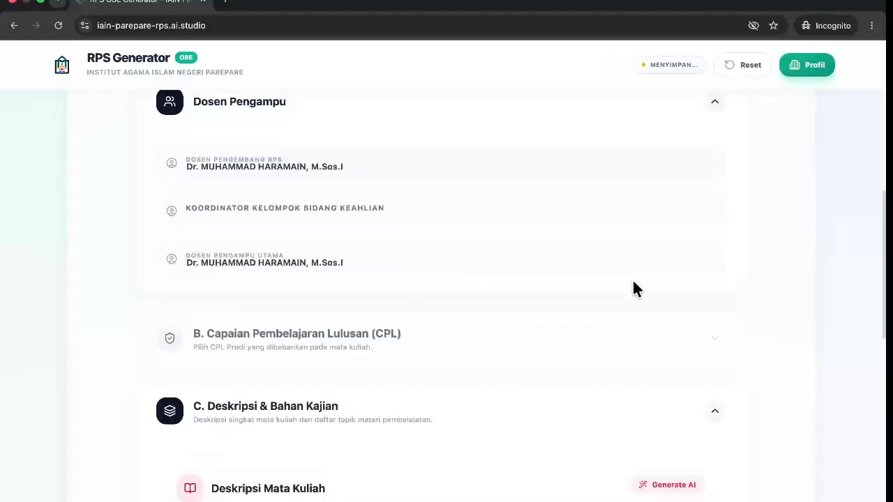
pyautogui.scroll(-15, 632, 279)
pyautogui.scroll(3, 632, 279)
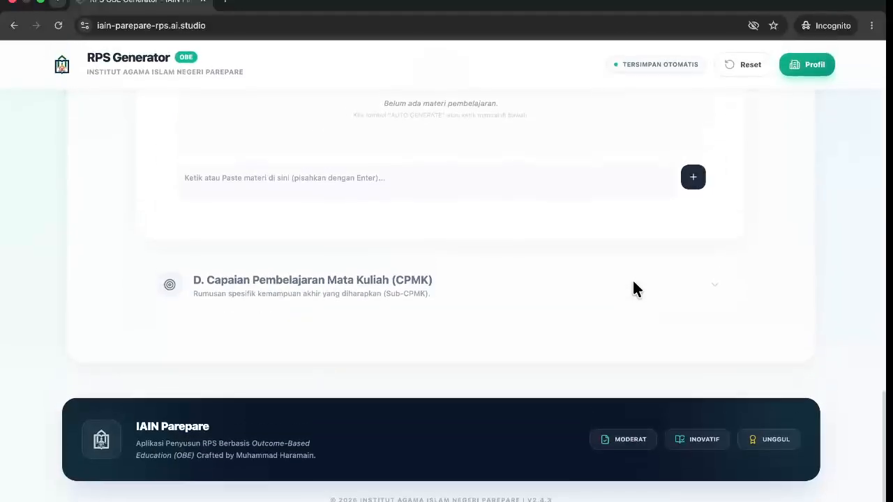
pyautogui.scroll(3, 633, 279)
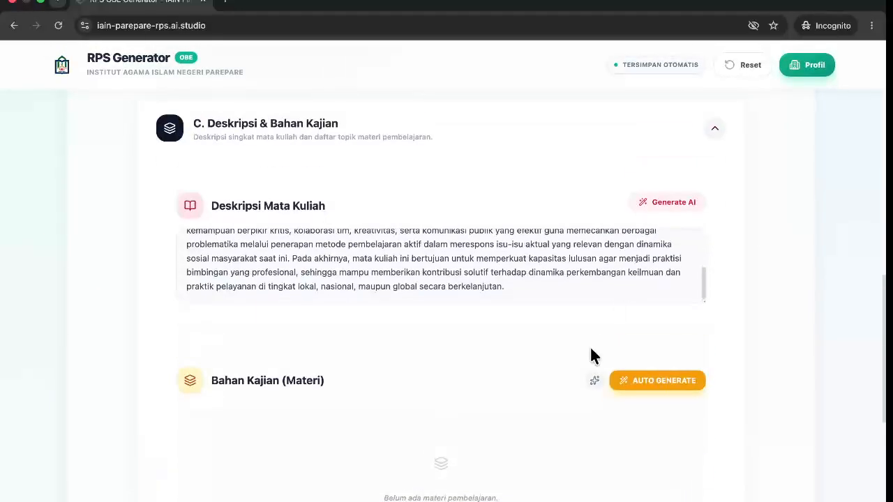
pyautogui.scroll(-1, 584, 355)
pyautogui.scroll(-1, 584, 361)
pyautogui.click(643, 275)
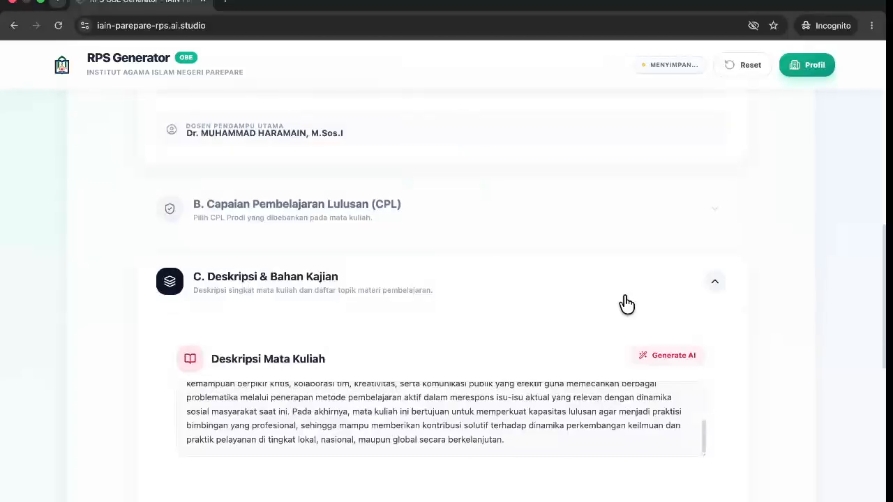
pyautogui.scroll(-4, 618, 377)
pyautogui.scroll(-2, 617, 374)
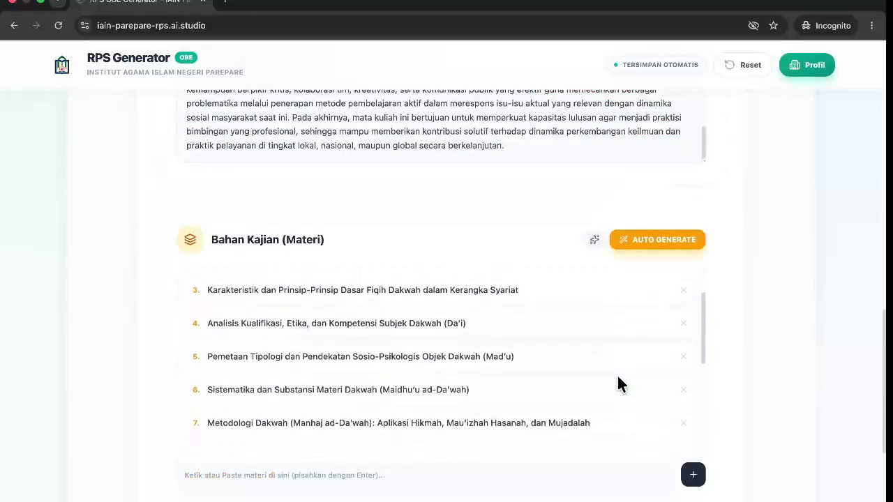
pyautogui.scroll(-5, 617, 379)
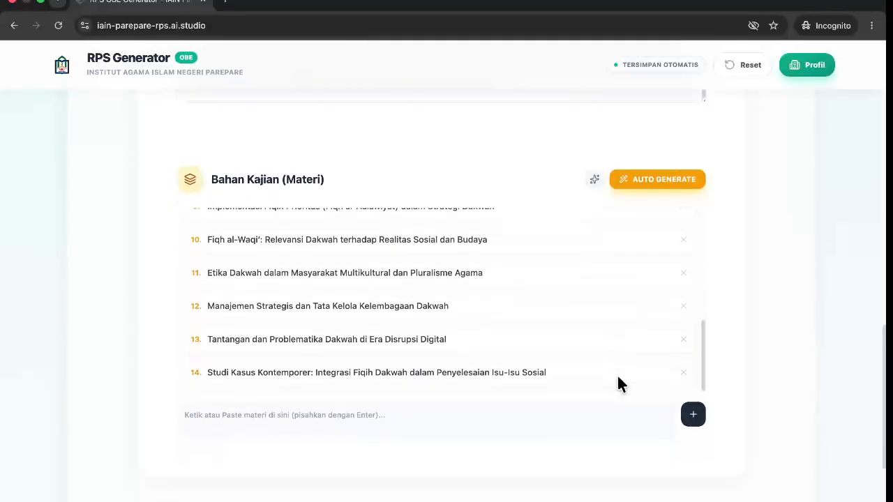
pyautogui.scroll(-3, 618, 380)
pyautogui.click(590, 320)
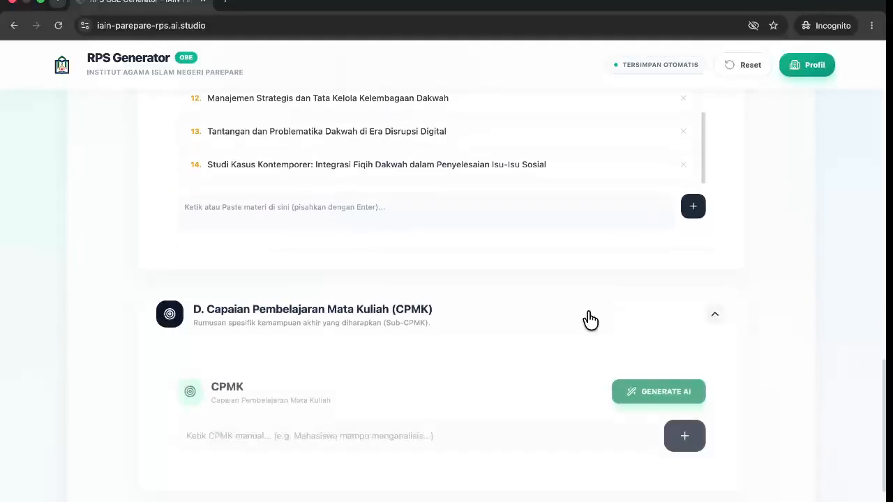
pyautogui.scroll(-1, 590, 319)
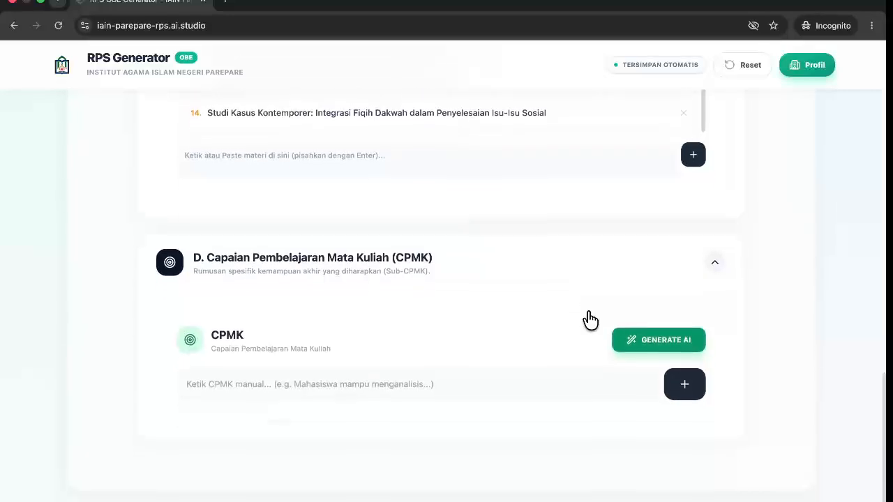
pyautogui.click(639, 340)
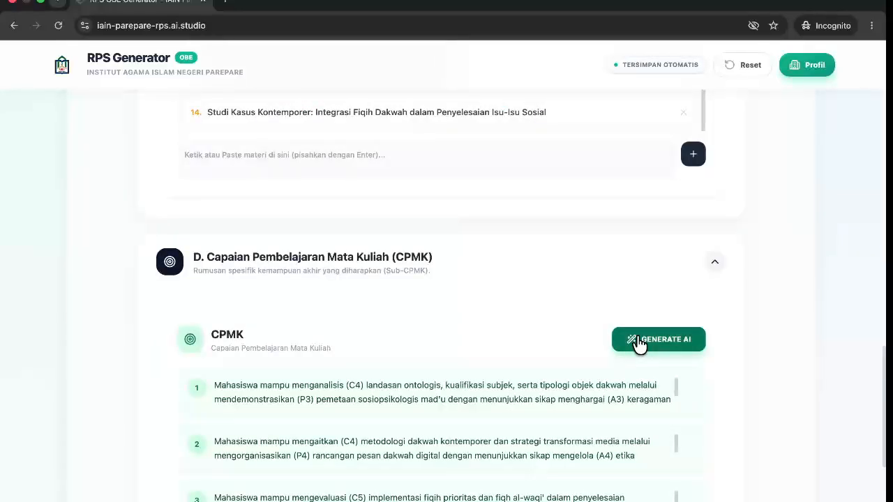
pyautogui.scroll(-1, 637, 342)
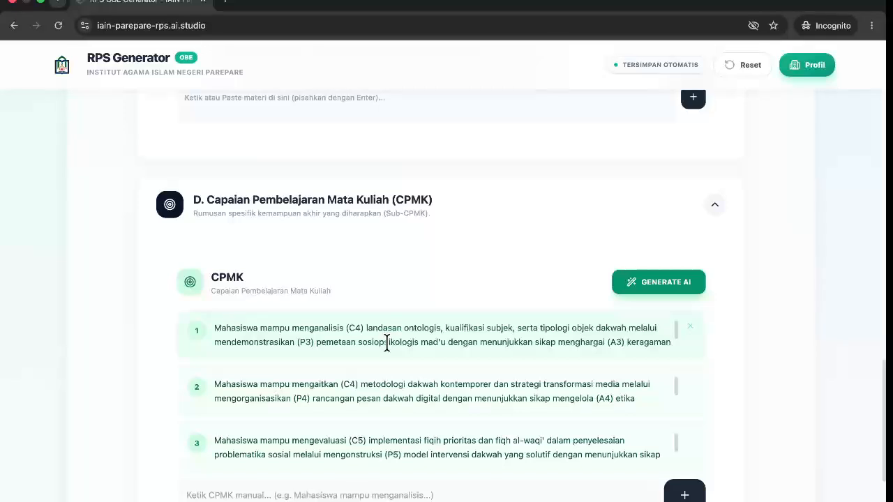
pyautogui.scroll(-1, 385, 373)
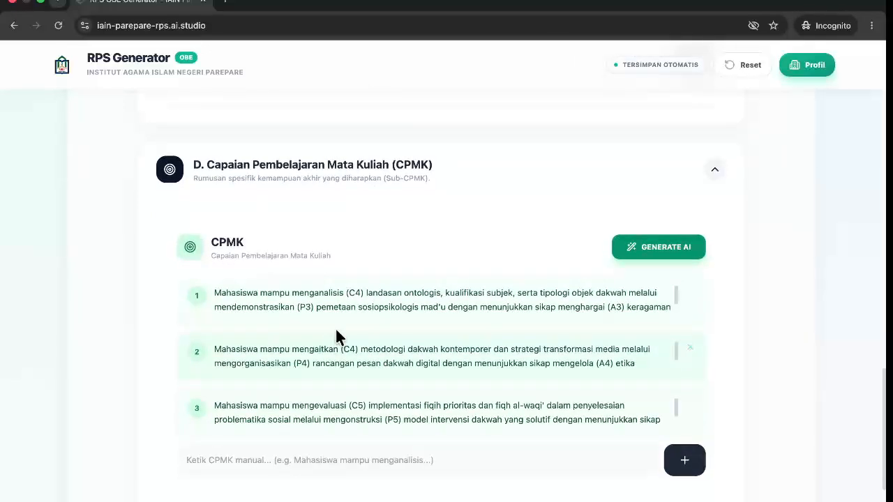
pyautogui.moveTo(319, 293); pyautogui.dragTo(359, 293)
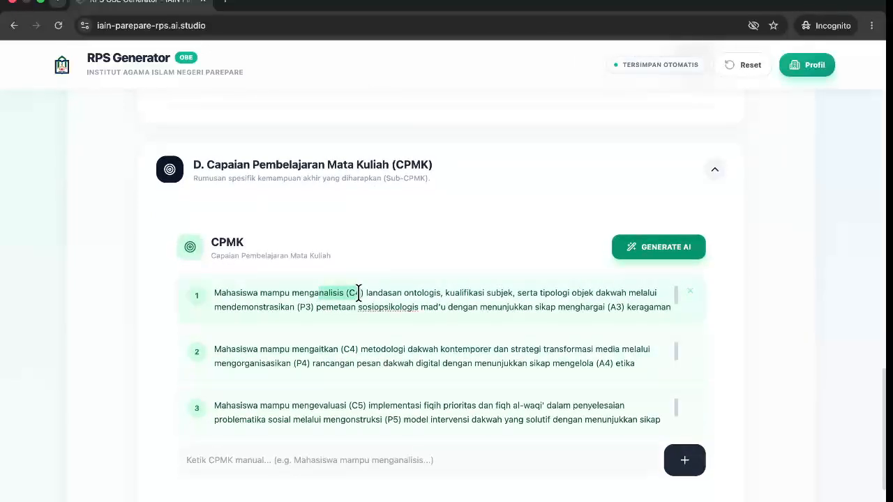
pyautogui.moveTo(253, 312); pyautogui.dragTo(313, 294)
pyautogui.click(314, 294)
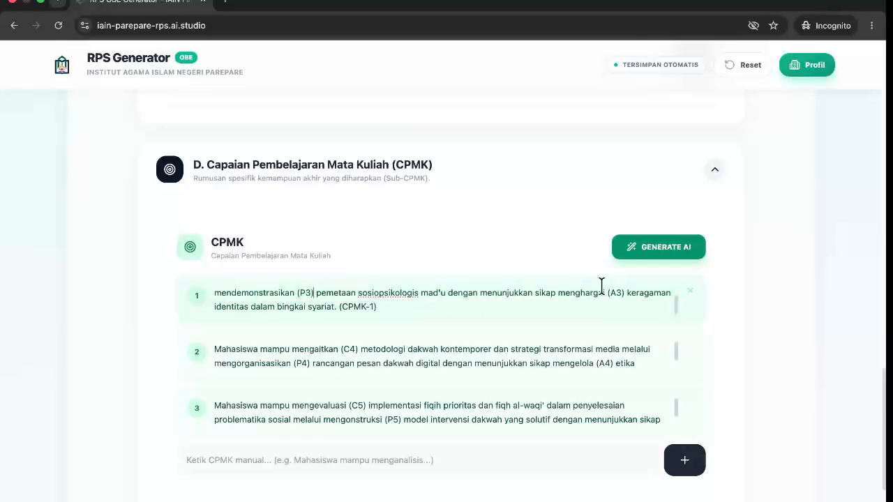
pyautogui.moveTo(565, 293); pyautogui.dragTo(568, 365)
pyautogui.scroll(-1, 566, 367)
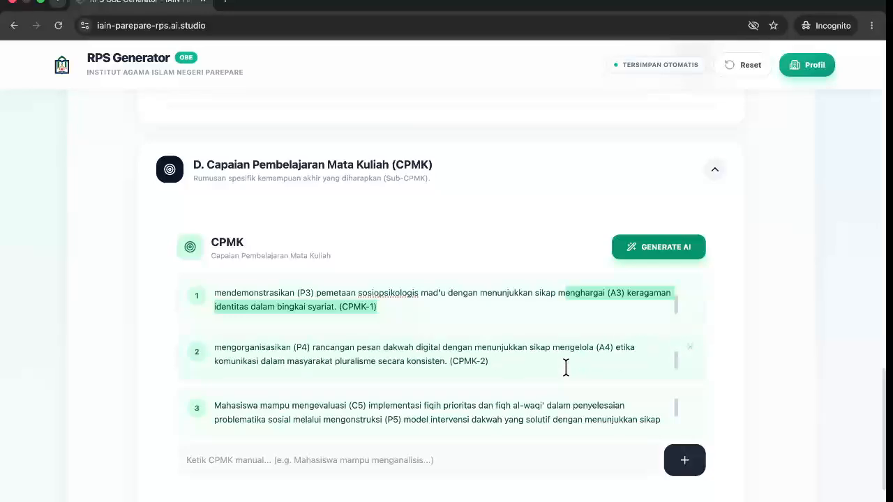
pyautogui.scroll(1, 566, 368)
pyautogui.scroll(15, 788, 361)
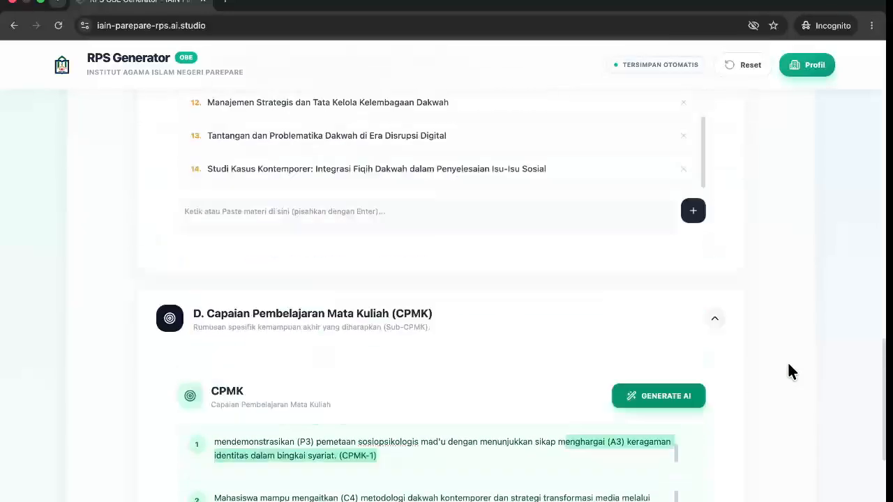
pyautogui.scroll(3, 788, 371)
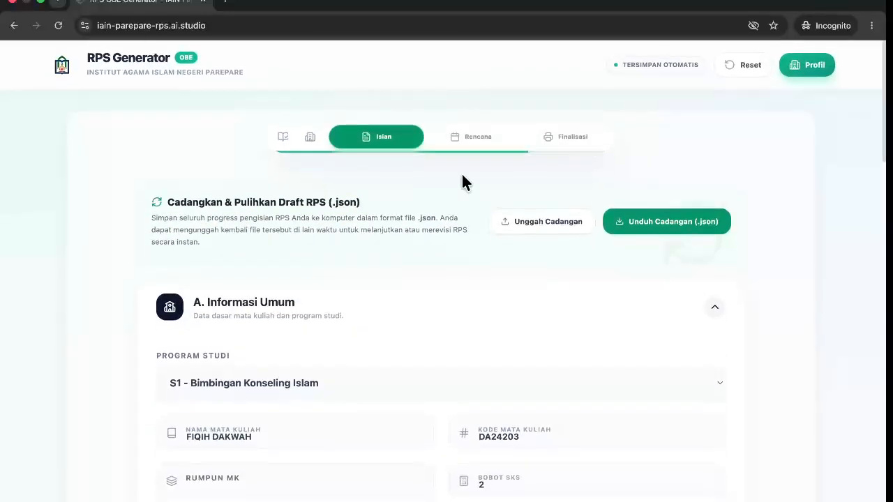
# Open the Rencana step showing evaluation weights 30%, 20%, 25%, 25%.
pyautogui.click(474, 140)
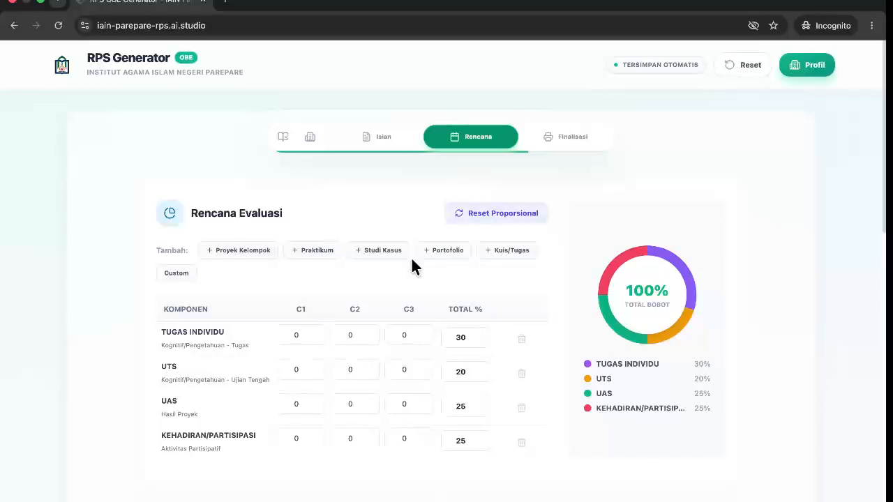
pyautogui.scroll(-1, 412, 260)
pyautogui.scroll(2, 412, 259)
pyautogui.scroll(1, 411, 258)
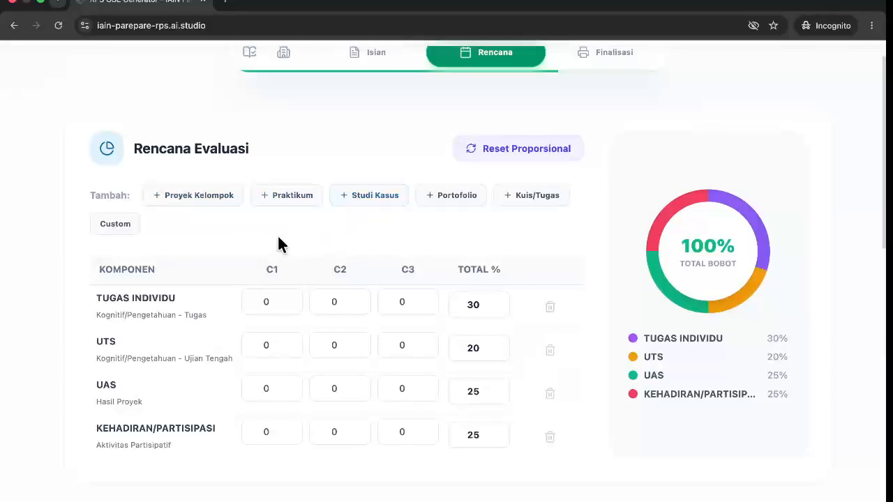
# Add a Proyek Kelompok evaluation component and lower Tugas Individu to 15%.
pyautogui.click(219, 209)
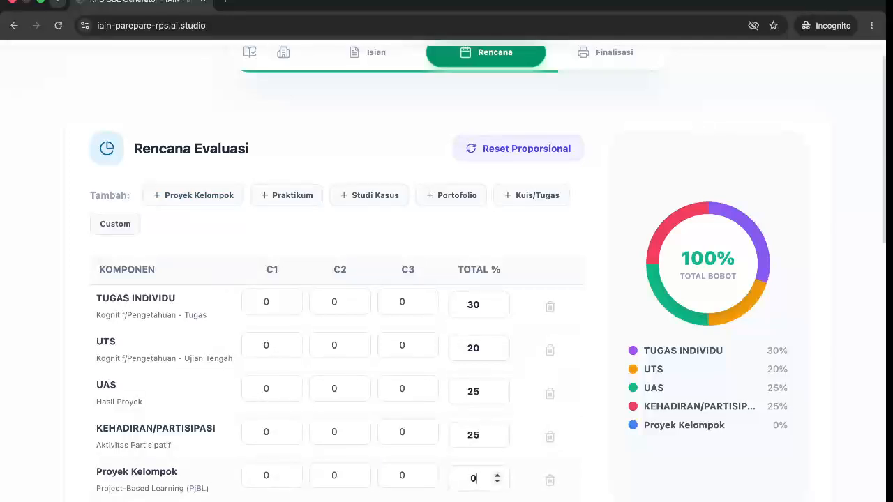
pyautogui.write('1')
pyautogui.press('BackSpace')
pyautogui.write('1')
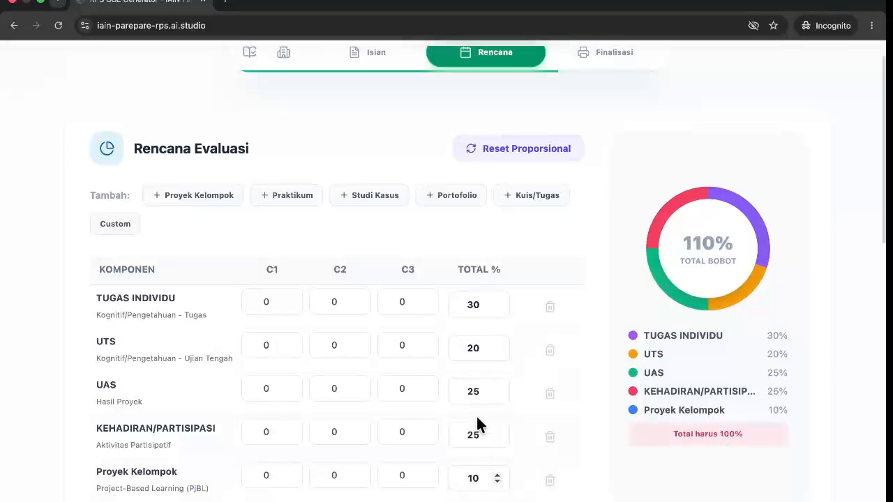
pyautogui.click(479, 310)
pyautogui.press('BackSpace')
pyautogui.press('BackSpace')
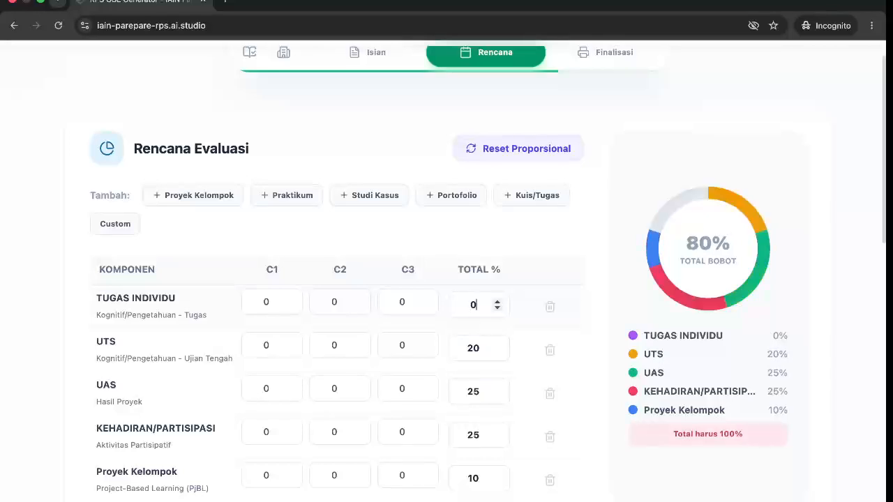
pyautogui.write('15')
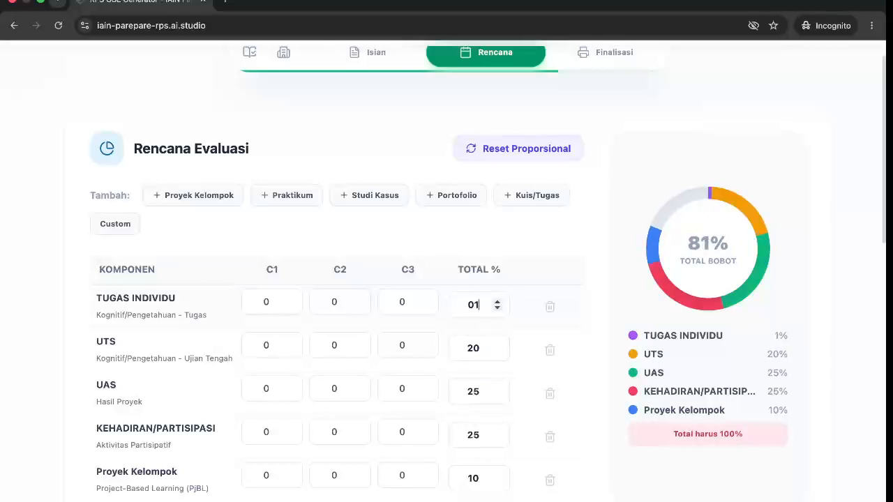
pyautogui.press('Left')
pyautogui.press('Left')
pyautogui.press('BackSpace')
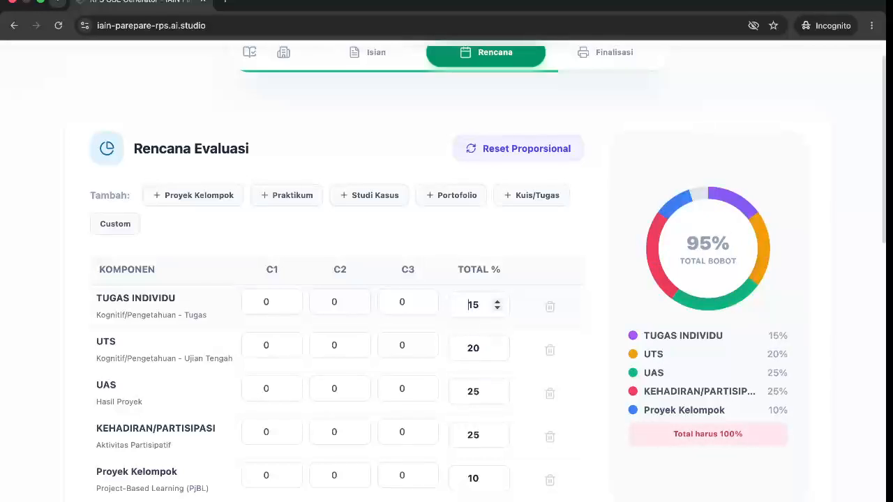
# Change the Tugas Individu weight from 15 to 20%.
pyautogui.click(473, 343)
pyautogui.click(482, 305)
pyautogui.click(478, 476)
pyautogui.moveTo(482, 305); pyautogui.dragTo(464, 305)
pyautogui.write('20')
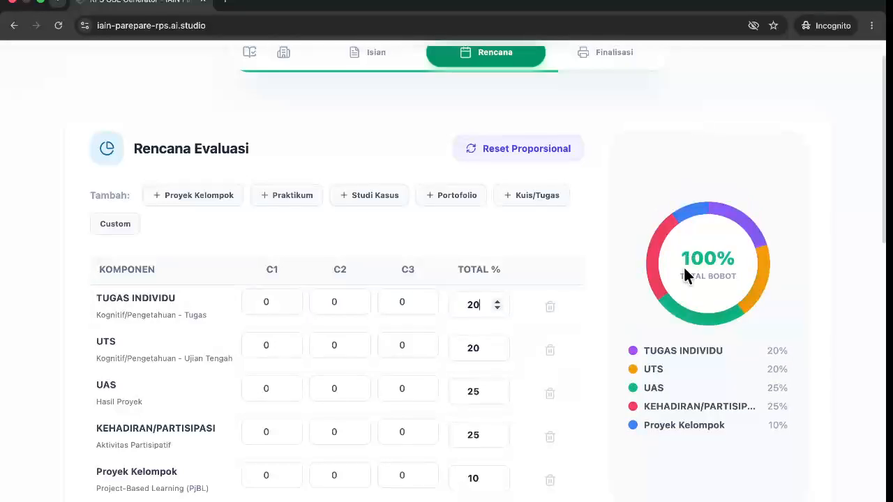
pyautogui.scroll(-1, 140, 437)
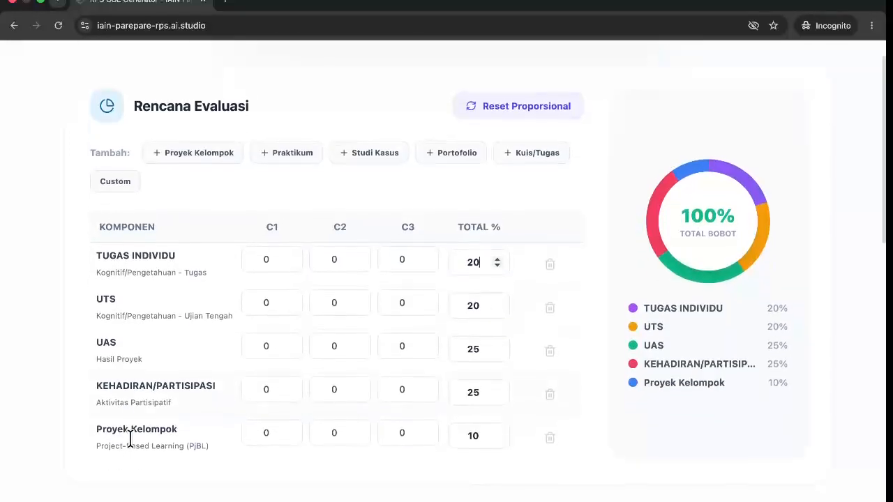
# Delete the Proyek Kelompok component and raise UAS from 25 to 35%.
pyautogui.click(550, 441)
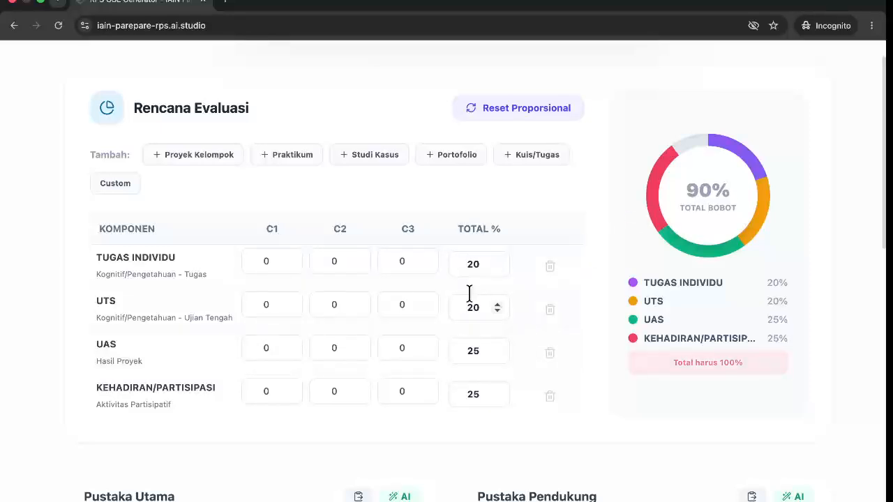
pyautogui.doubleClick(473, 351)
pyautogui.write('35')
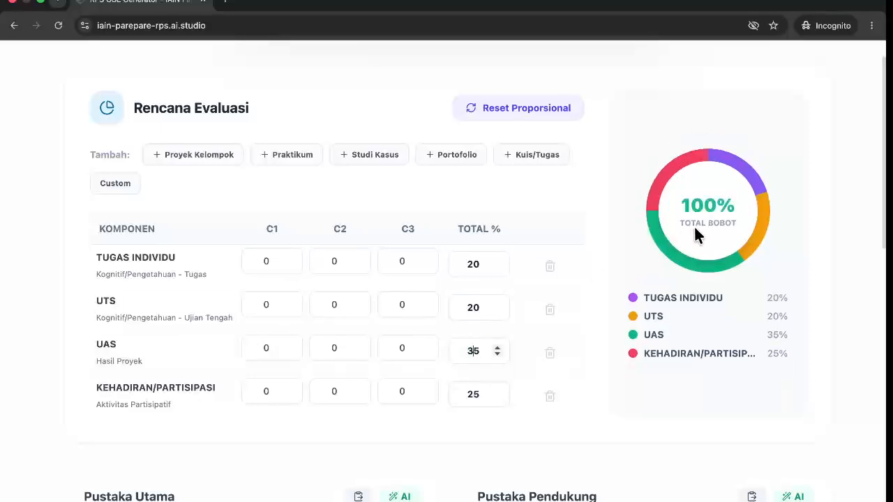
pyautogui.scroll(-3, 382, 418)
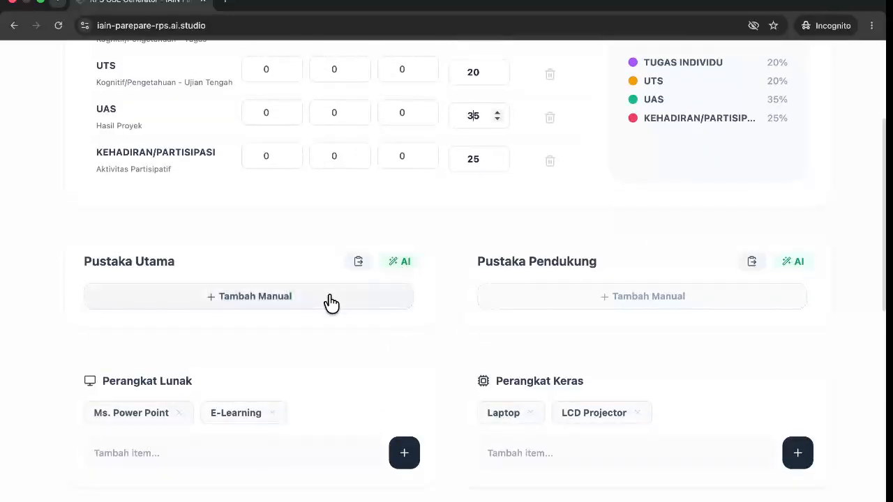
# Add a manual Pustaka Utama entry, then cancel the reference paste panel without pasting.
pyautogui.click(331, 300)
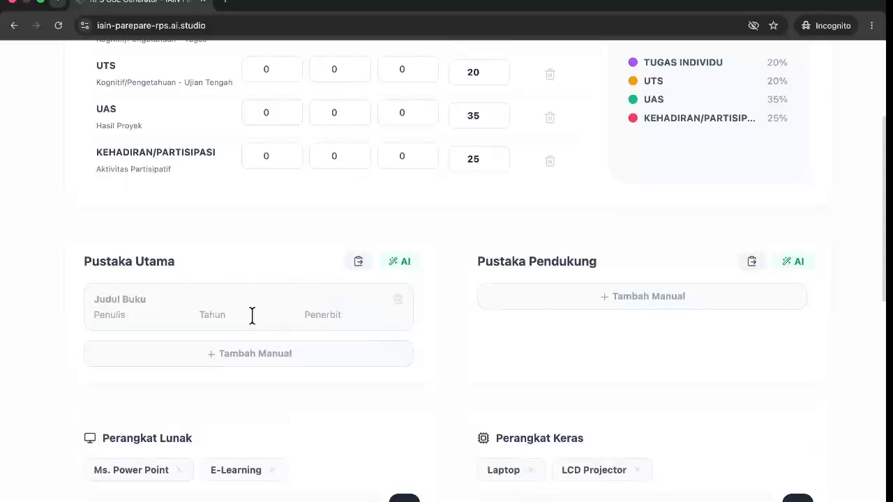
pyautogui.click(358, 263)
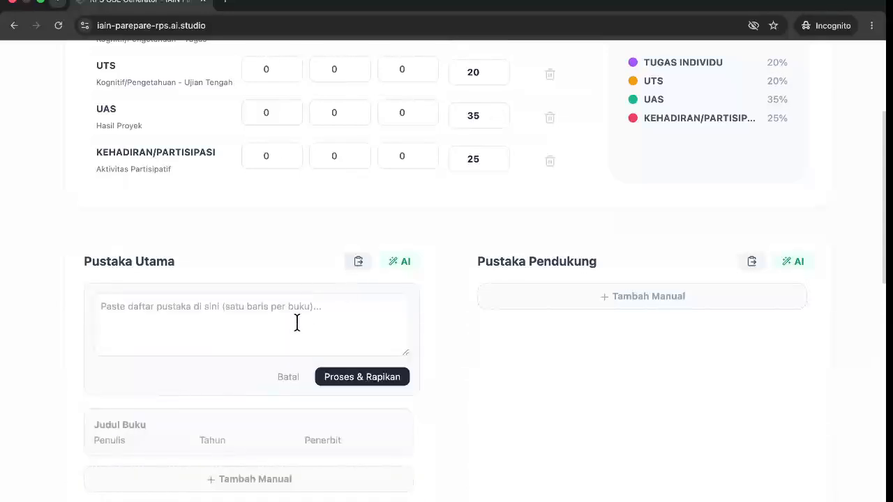
pyautogui.rightClick(289, 311)
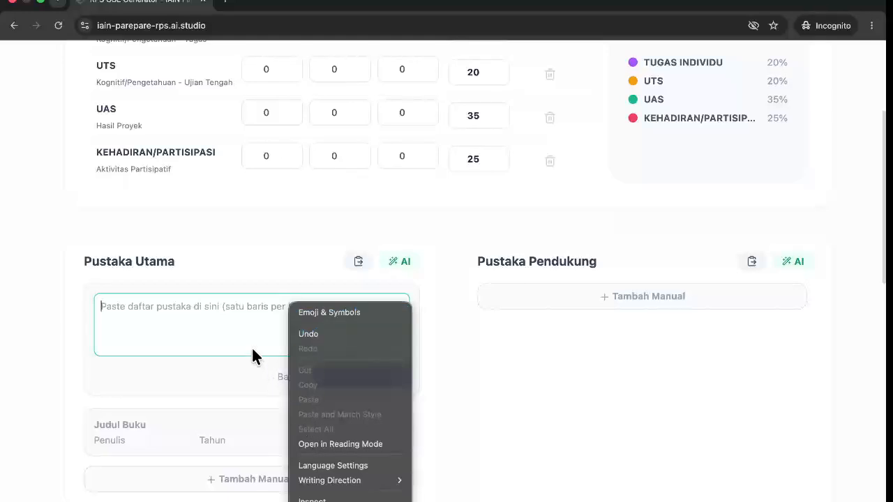
pyautogui.click(241, 323)
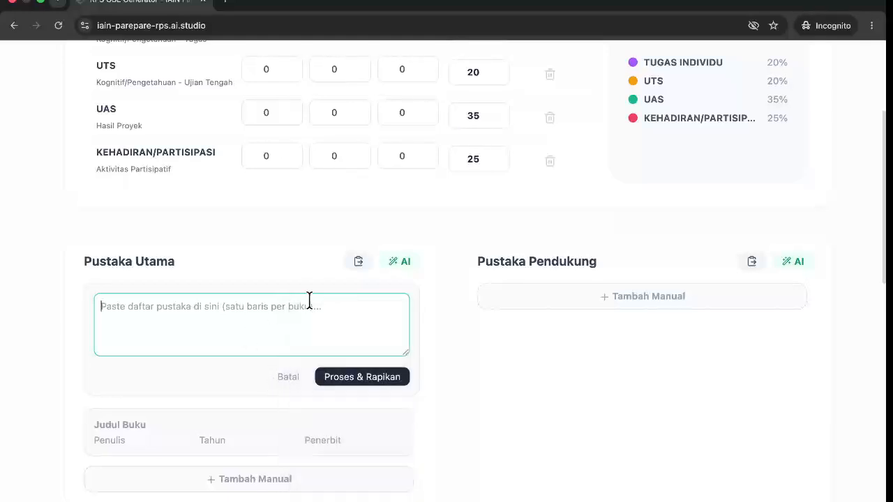
pyautogui.click(314, 249)
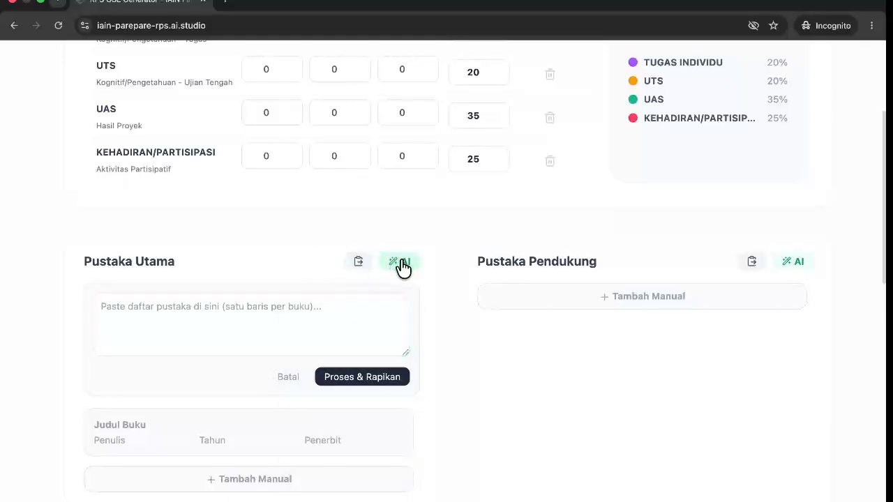
pyautogui.click(288, 379)
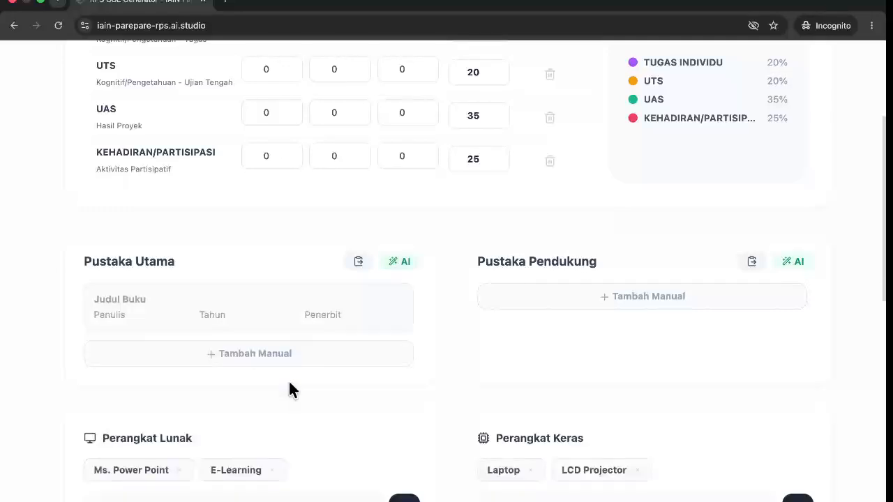
# Generate five primary and five supporting dakwah reference books with AI.
pyautogui.click(403, 263)
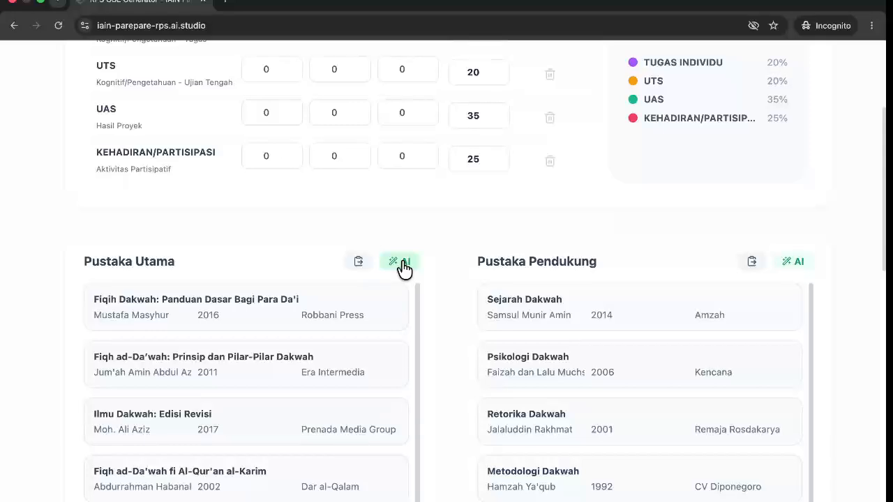
pyautogui.scroll(-2, 402, 269)
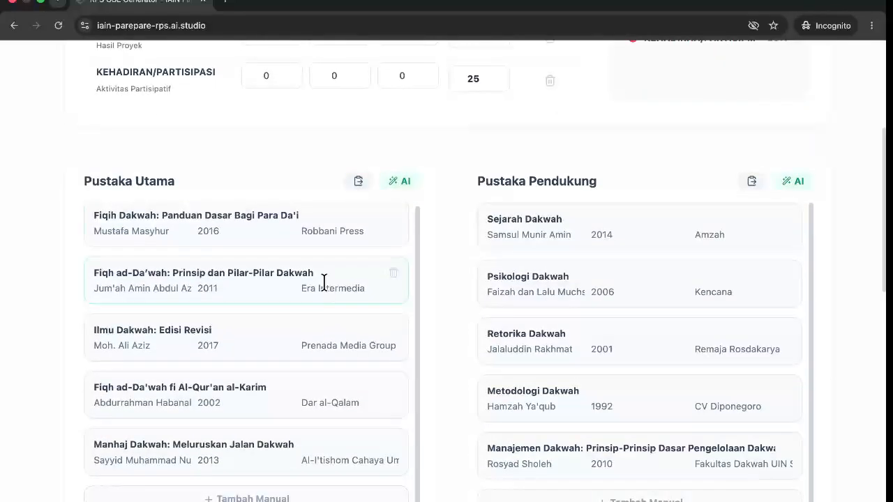
pyautogui.scroll(-2, 324, 283)
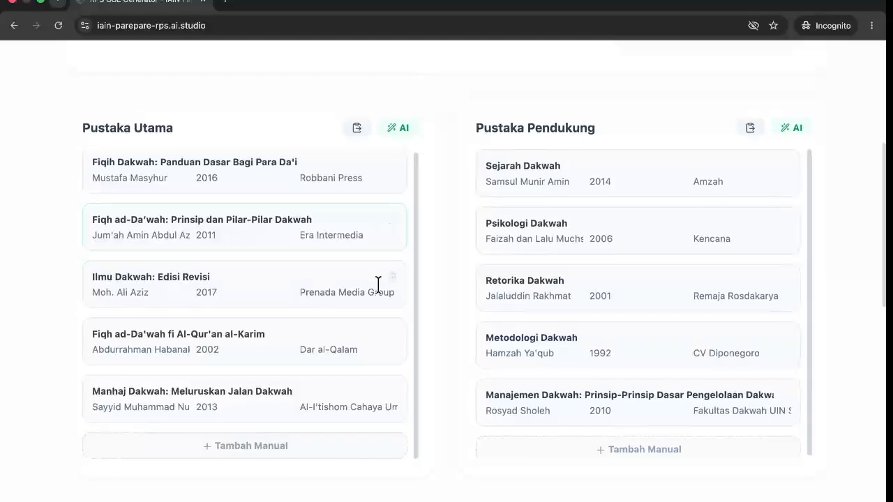
pyautogui.scroll(-1, 464, 352)
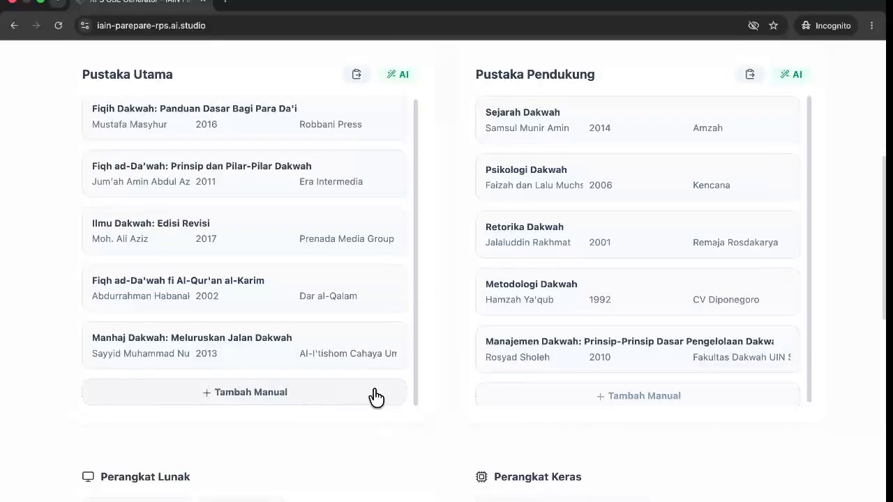
pyautogui.scroll(-4, 363, 426)
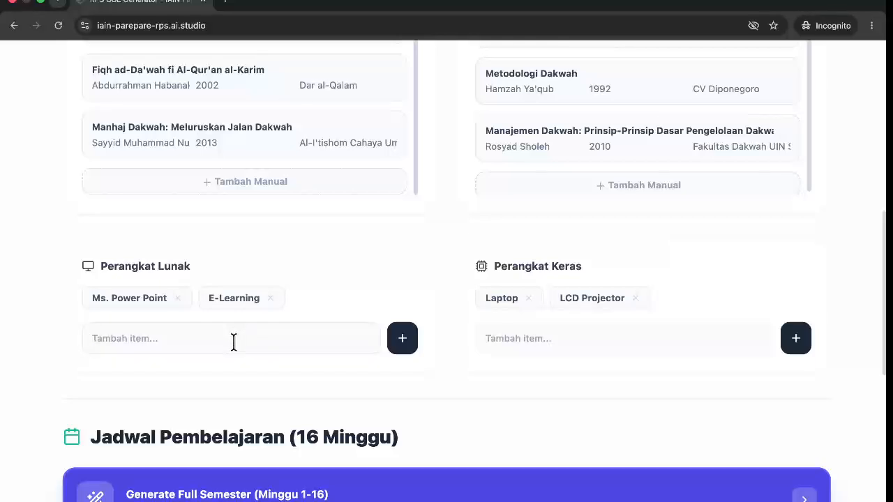
# Add Mindjet and Youtube to the software media list.
pyautogui.write('Mindjet')
pyautogui.click(402, 353)
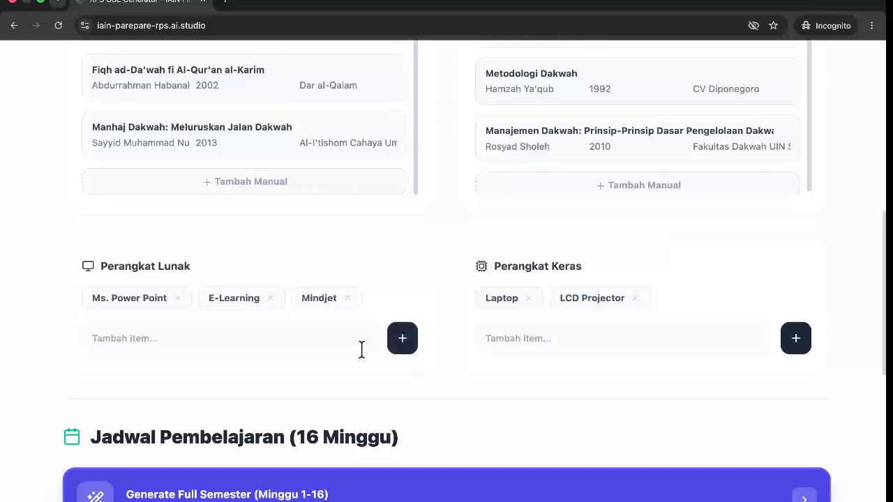
pyautogui.click(314, 346)
pyautogui.write('Youtub')
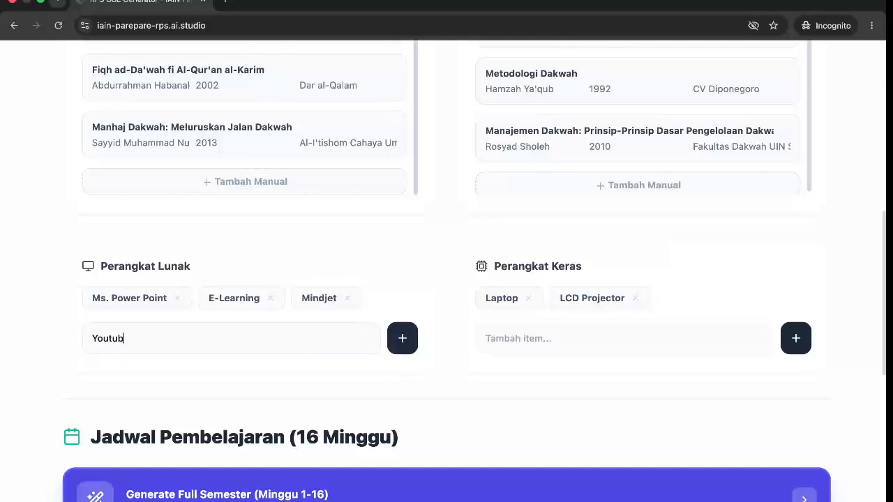
pyautogui.write('e')
pyautogui.click(408, 349)
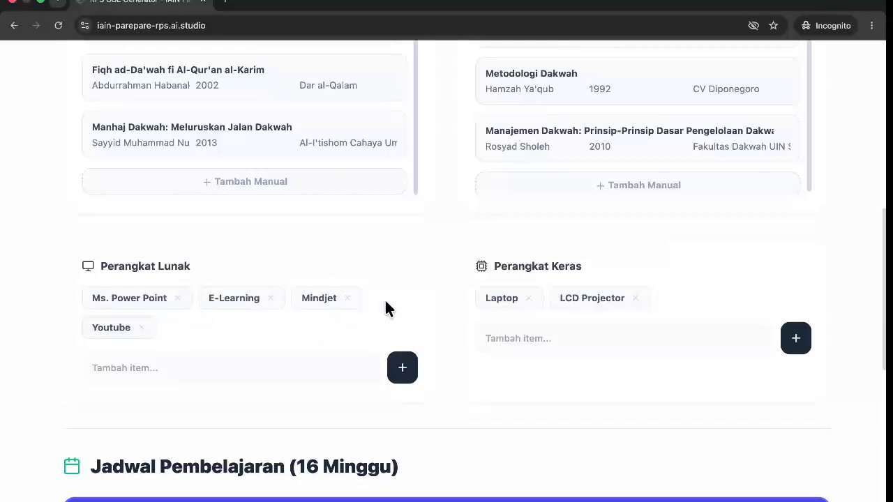
# Add TV and Papan Tulis to the Perangkat Keras hardware list.
pyautogui.click(568, 340)
pyautogui.write('TV')
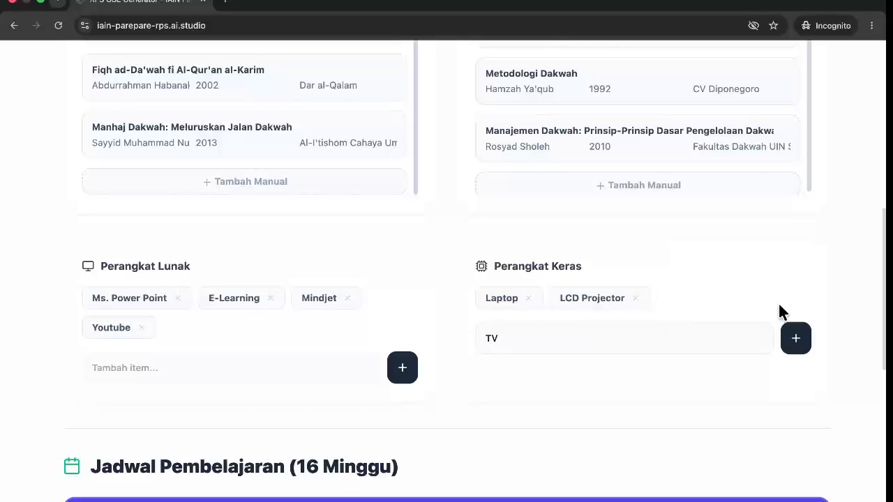
pyautogui.click(794, 340)
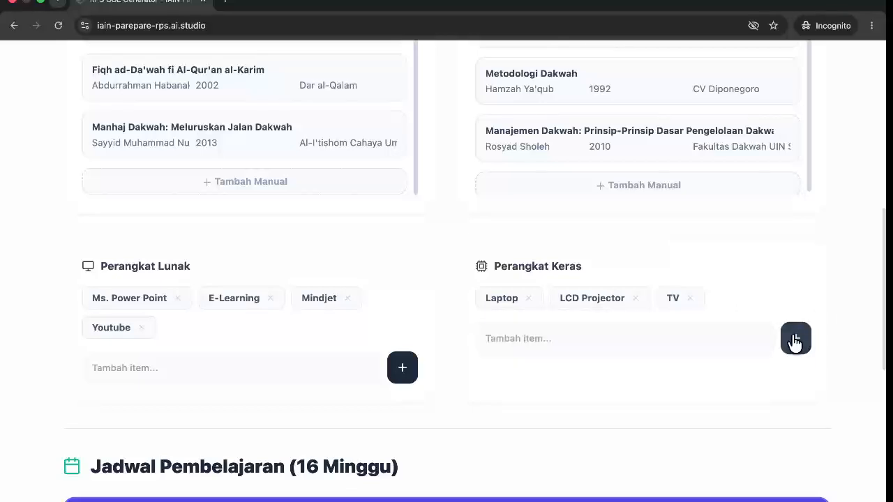
pyautogui.click(652, 341)
pyautogui.write('Papan Tulis')
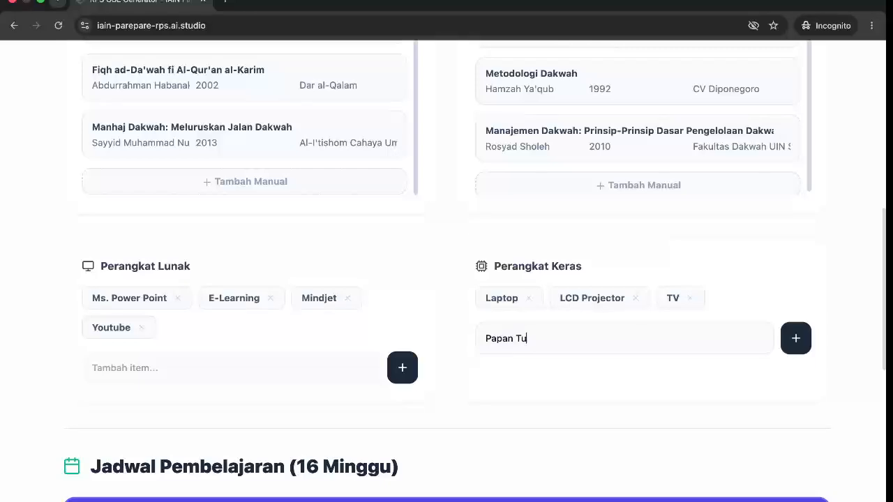
pyautogui.click(796, 340)
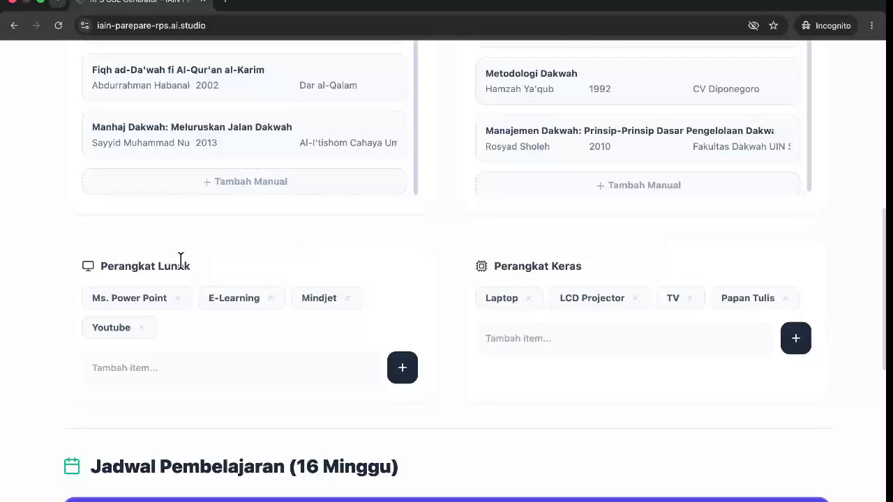
pyautogui.scroll(-3, 182, 262)
# Deselect PBL and Small Group Discussion, leaving no teaching methods prioritised.
pyautogui.scroll(-1, 181, 269)
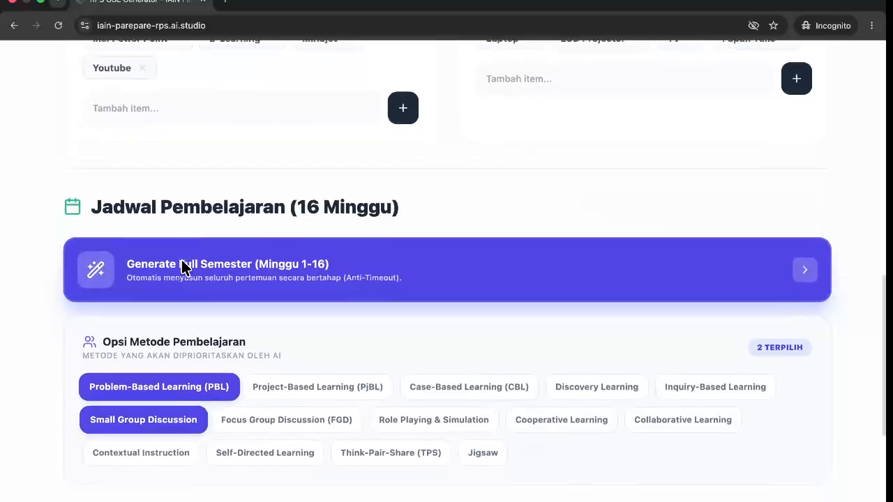
pyautogui.scroll(-1, 184, 265)
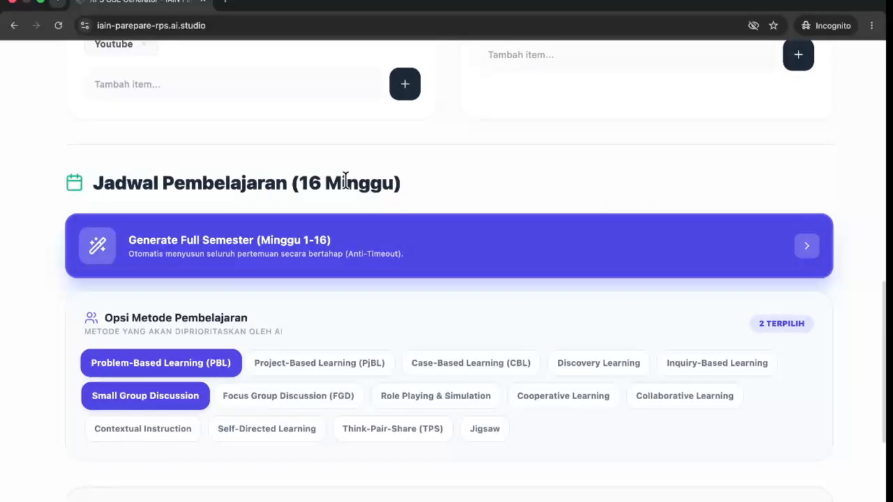
pyautogui.scroll(-2, 353, 230)
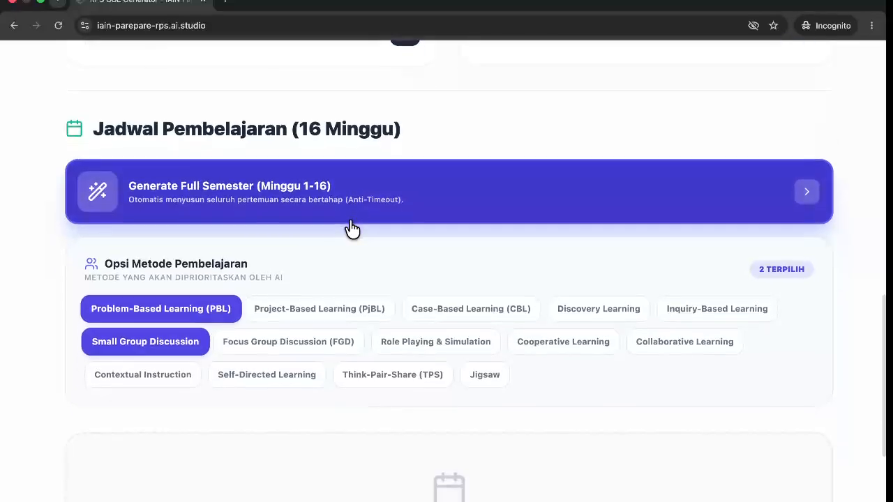
pyautogui.click(208, 312)
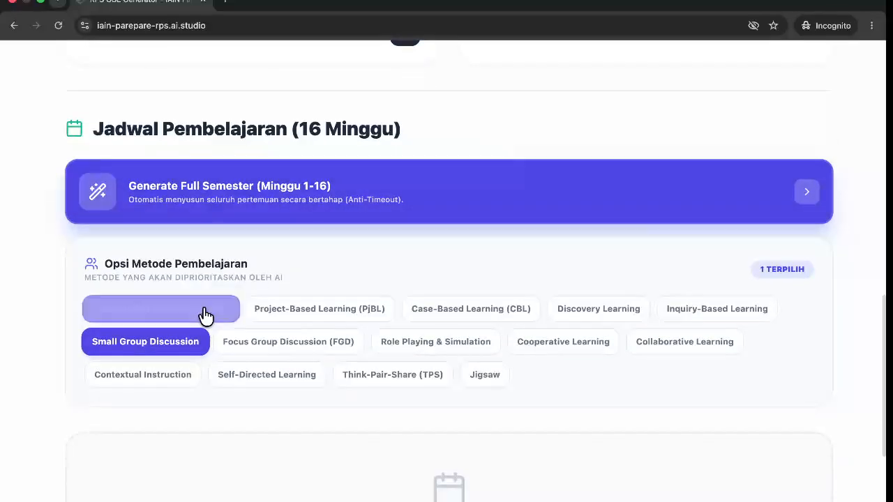
pyautogui.click(156, 355)
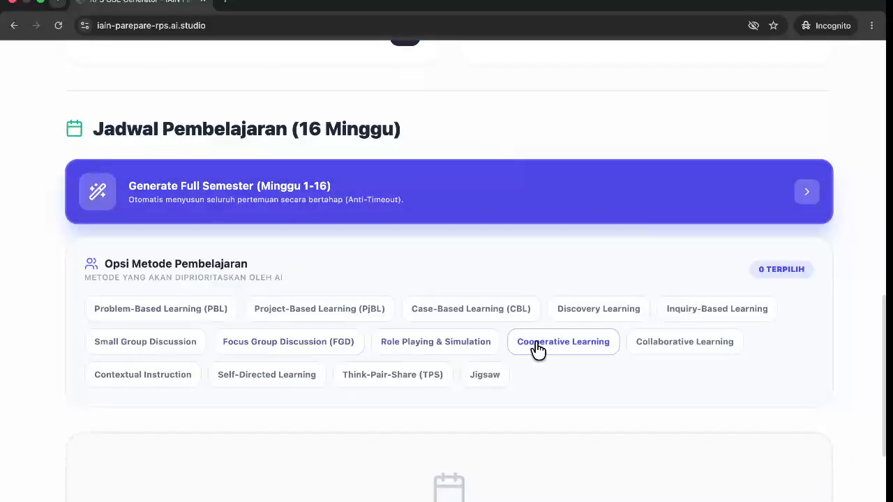
pyautogui.click(474, 348)
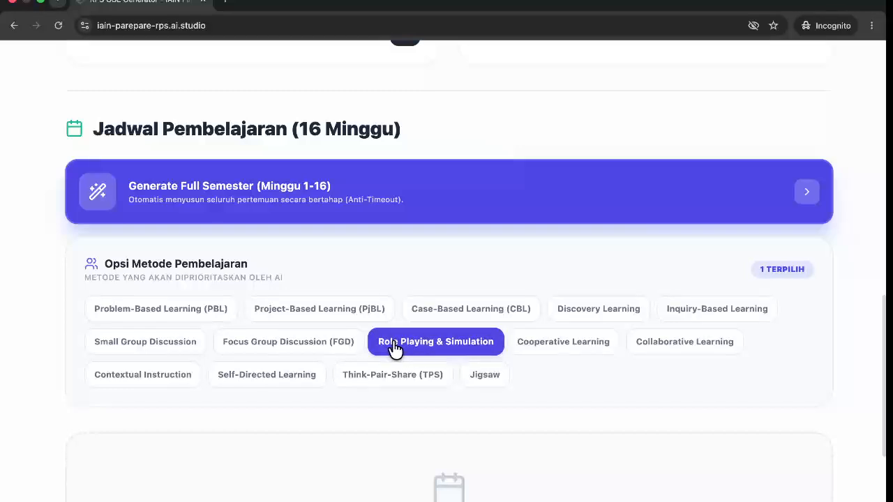
pyautogui.click(556, 307)
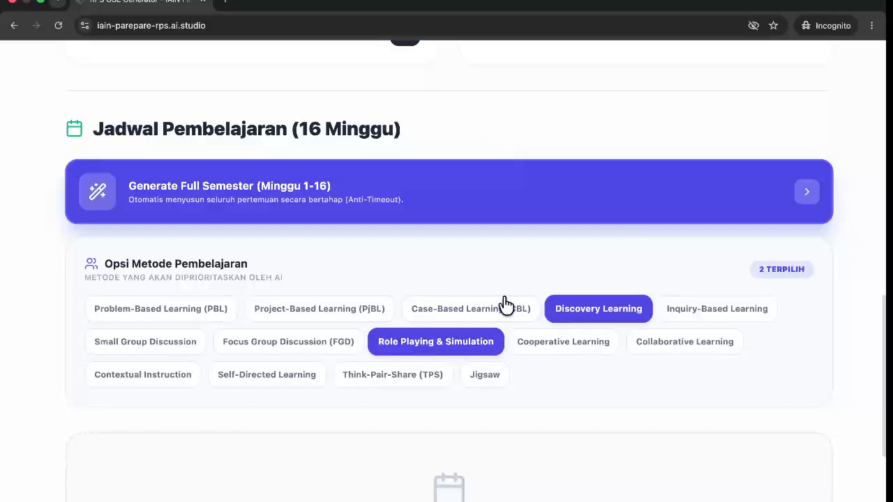
pyautogui.click(354, 317)
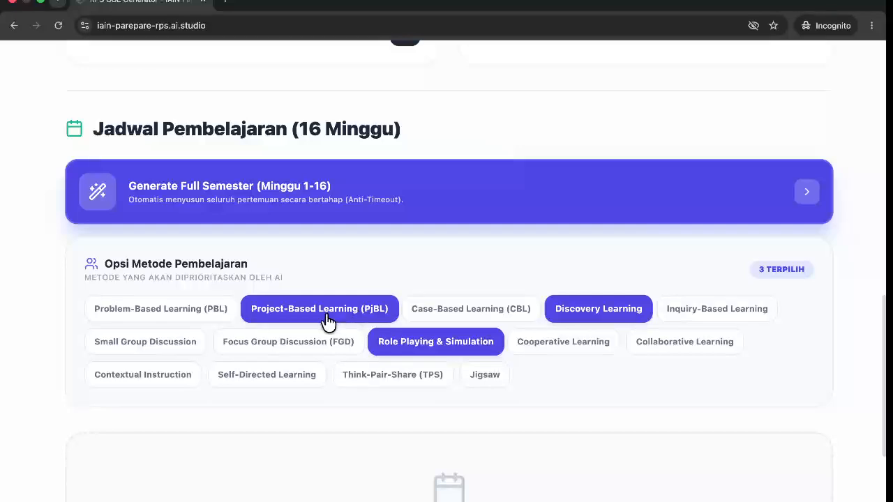
pyautogui.click(361, 319)
pyautogui.click(418, 342)
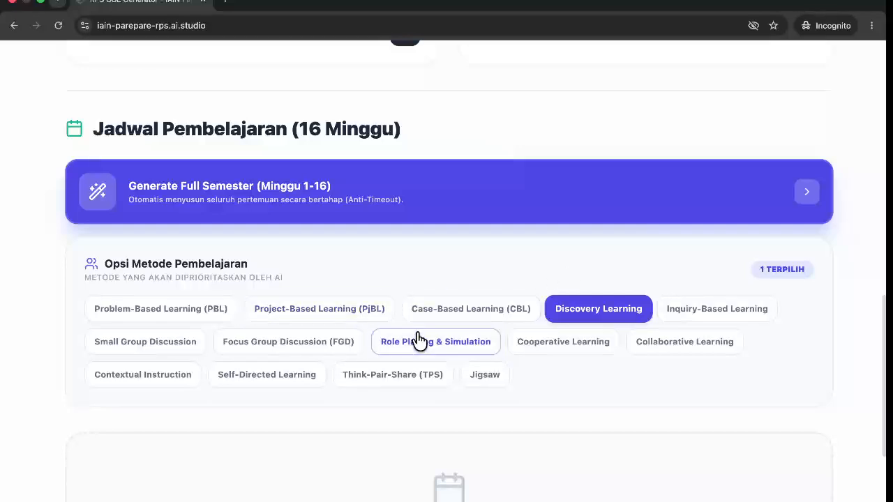
pyautogui.click(564, 312)
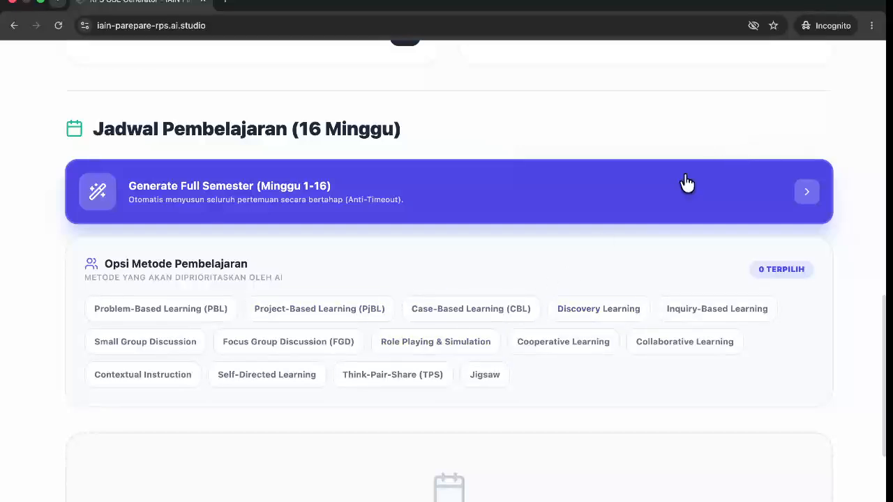
# Prioritise PjBL, Role Playing & Simulation and Cooperative Learning, then generate weeks 1-16.
pyautogui.scroll(-1, 493, 313)
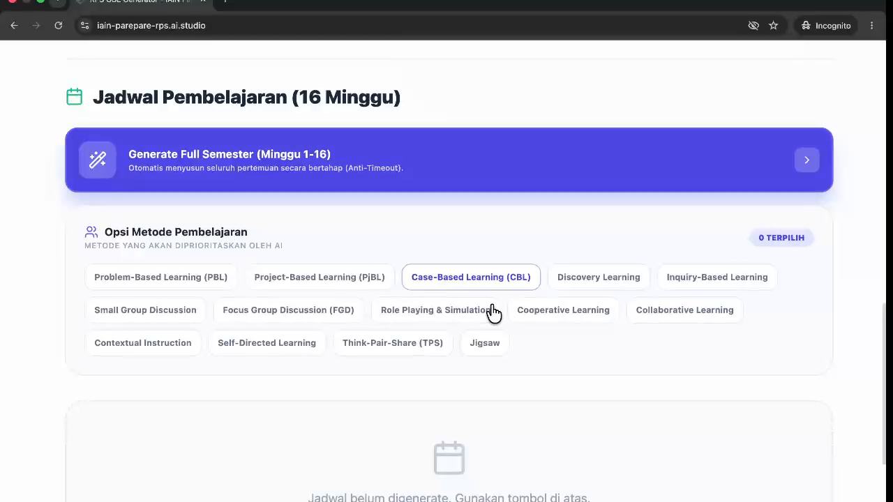
pyautogui.click(370, 291)
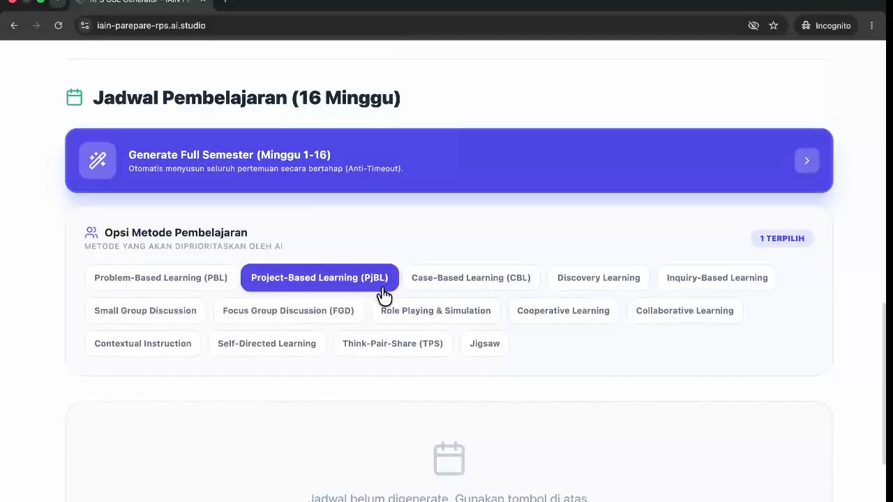
pyautogui.click(420, 311)
pyautogui.click(523, 324)
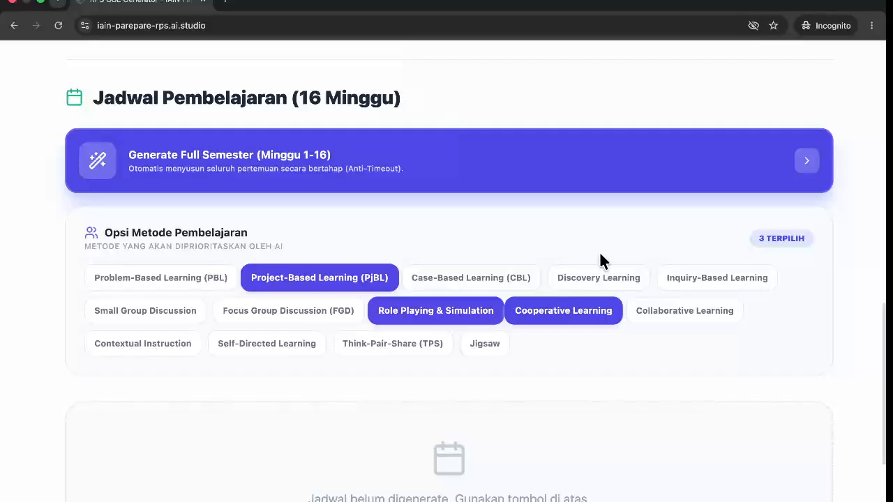
pyautogui.scroll(-1, 600, 254)
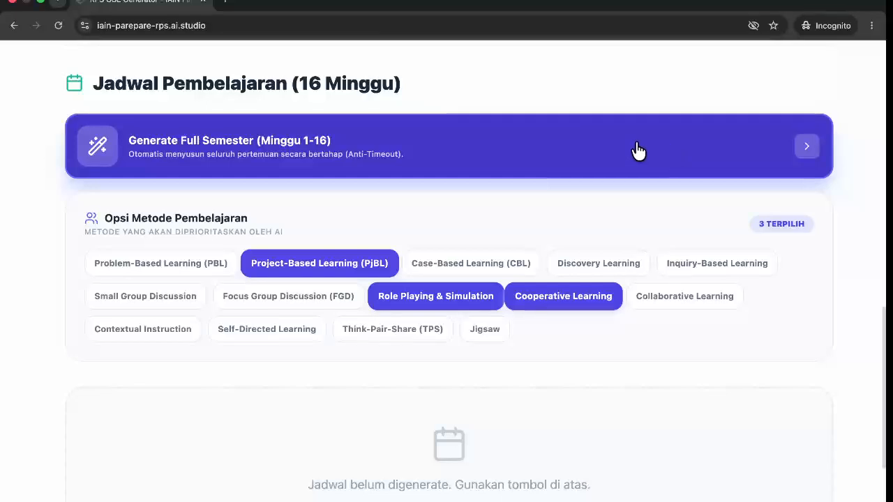
pyautogui.click(612, 148)
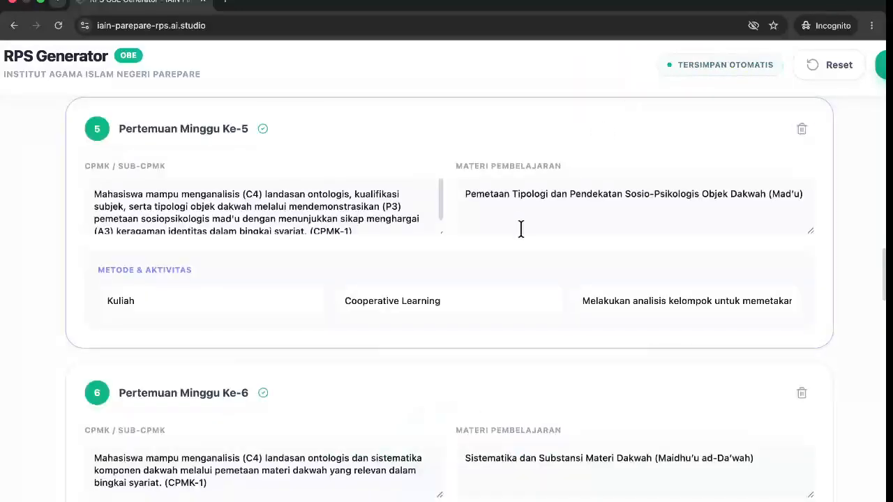
# Scroll through the generated Pertemuan Minggu cards and back up to the Rencana Evaluasi table.
pyautogui.scroll(-3, 520, 228)
pyautogui.scroll(-1, 521, 234)
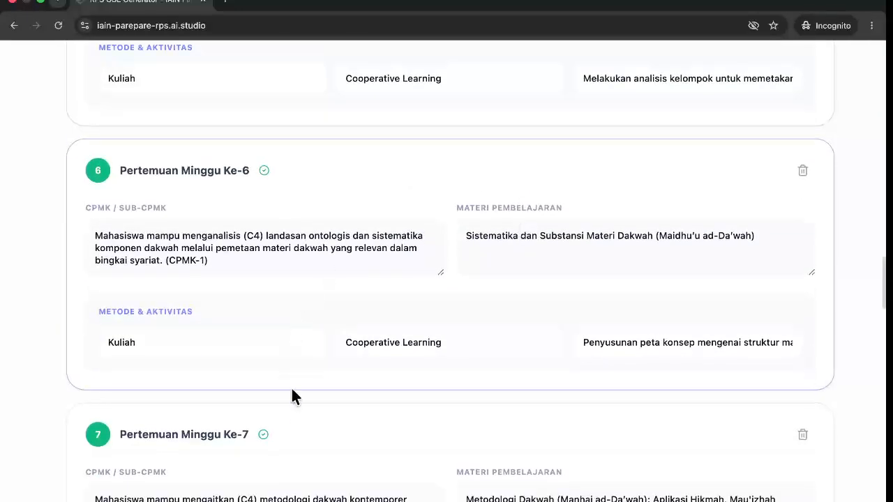
pyautogui.scroll(-1, 293, 395)
pyautogui.scroll(-3, 294, 399)
pyautogui.scroll(20, 294, 399)
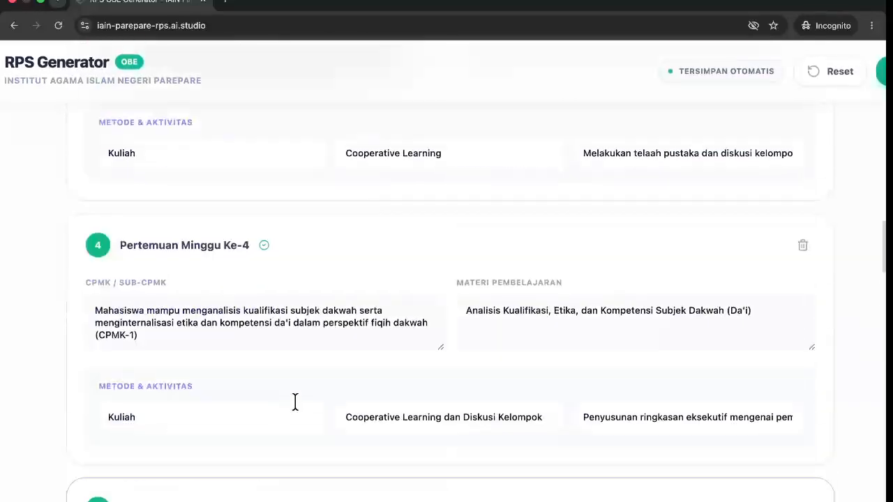
pyautogui.scroll(15, 295, 399)
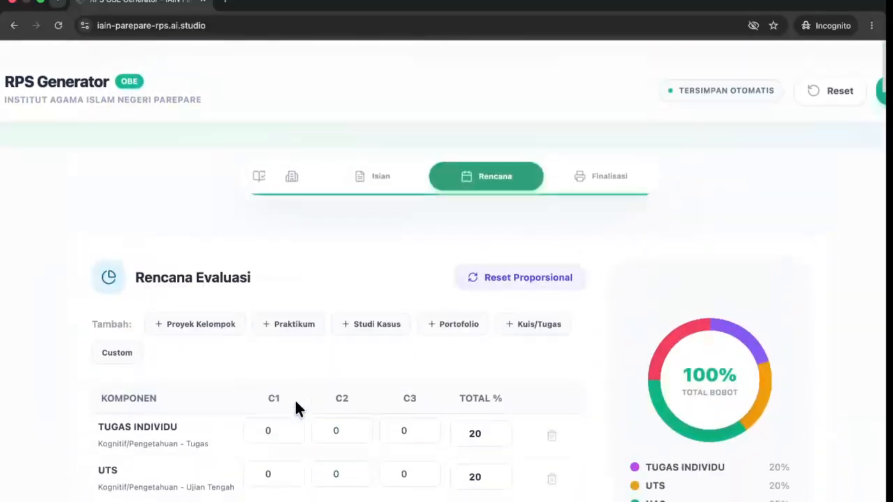
pyautogui.click(600, 170)
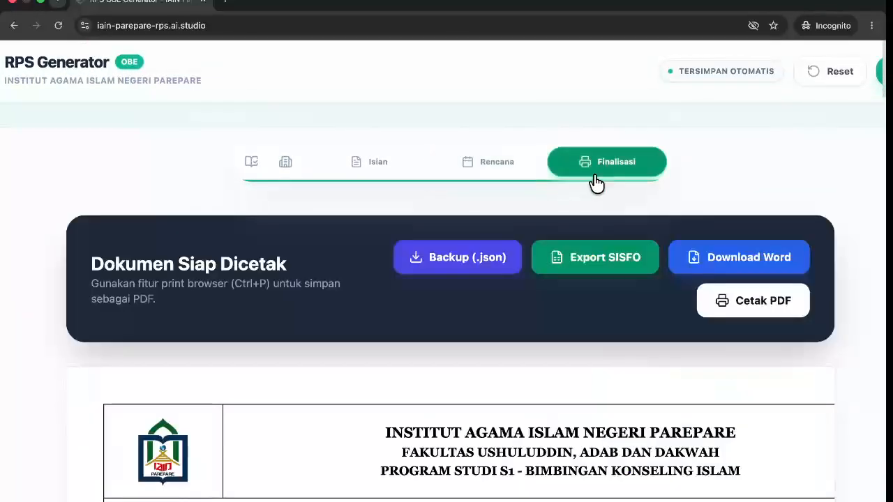
pyautogui.scroll(-6, 550, 326)
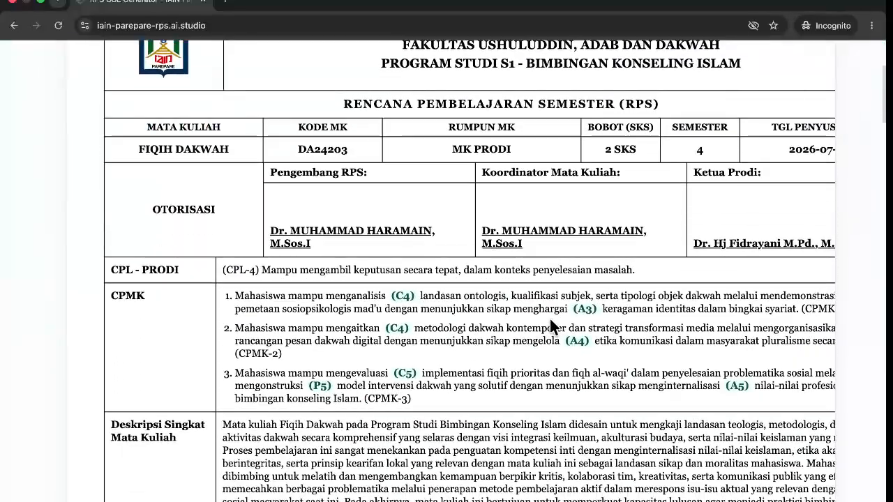
pyautogui.hscroll(3, 550, 319)
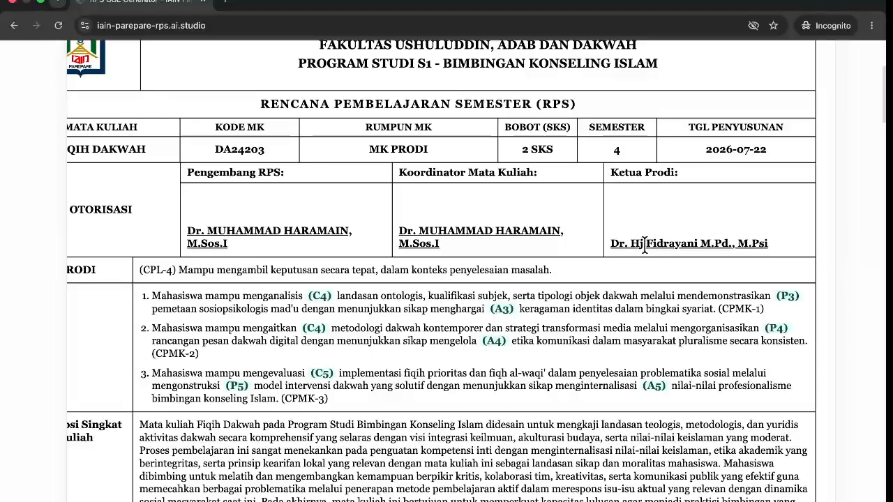
pyautogui.scroll(-1, 645, 244)
pyautogui.hscroll(-2, 645, 244)
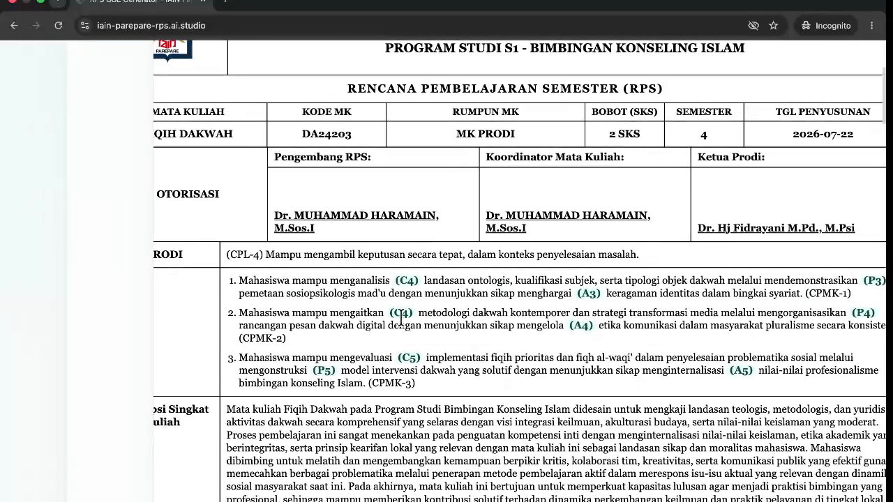
pyautogui.hscroll(-1, 401, 319)
pyautogui.scroll(-5, 401, 320)
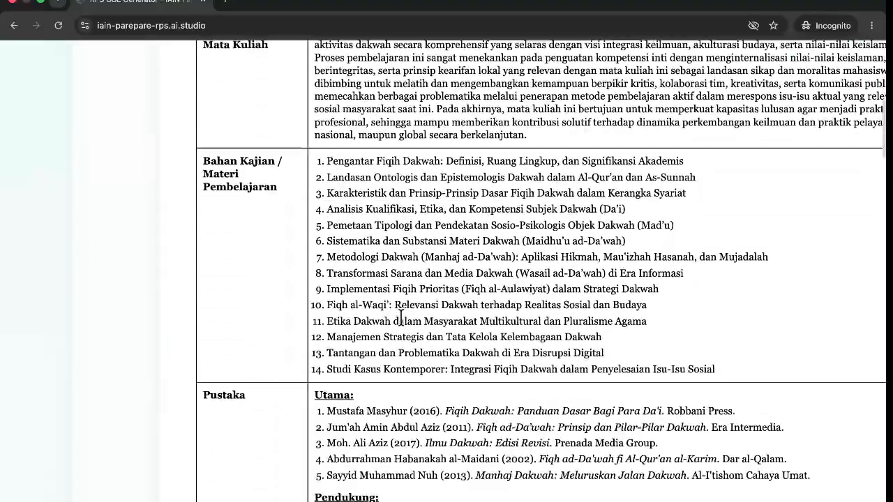
pyautogui.scroll(1, 401, 320)
pyautogui.scroll(-2, 376, 200)
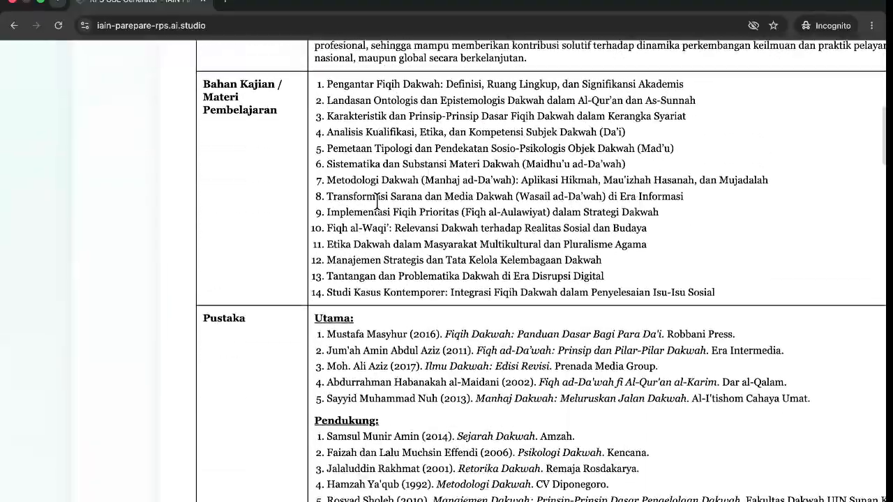
pyautogui.scroll(1, 377, 199)
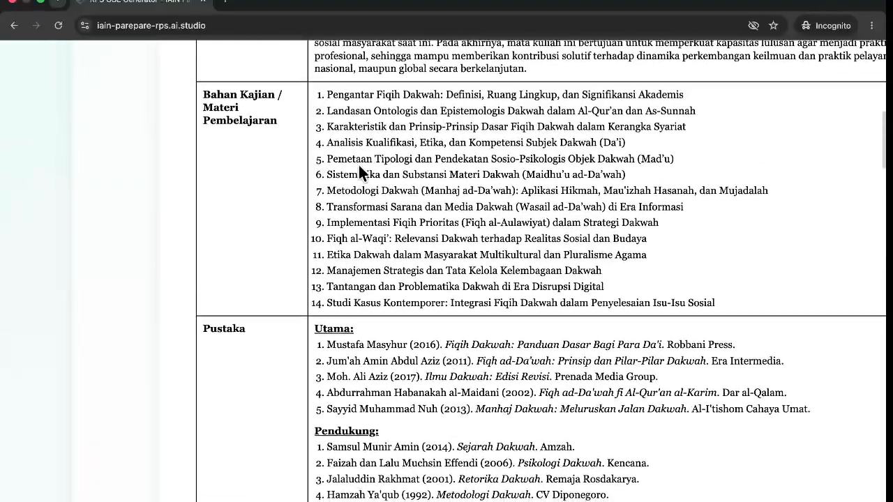
pyautogui.scroll(-5, 359, 164)
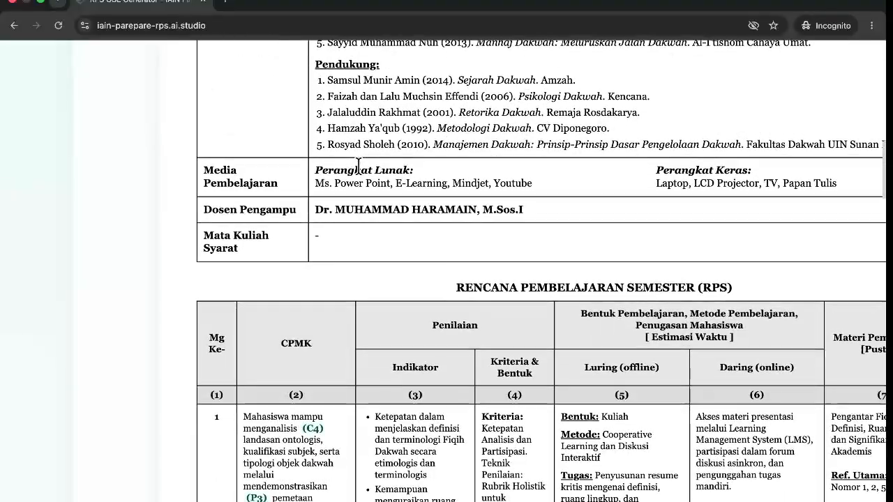
pyautogui.scroll(-4, 359, 167)
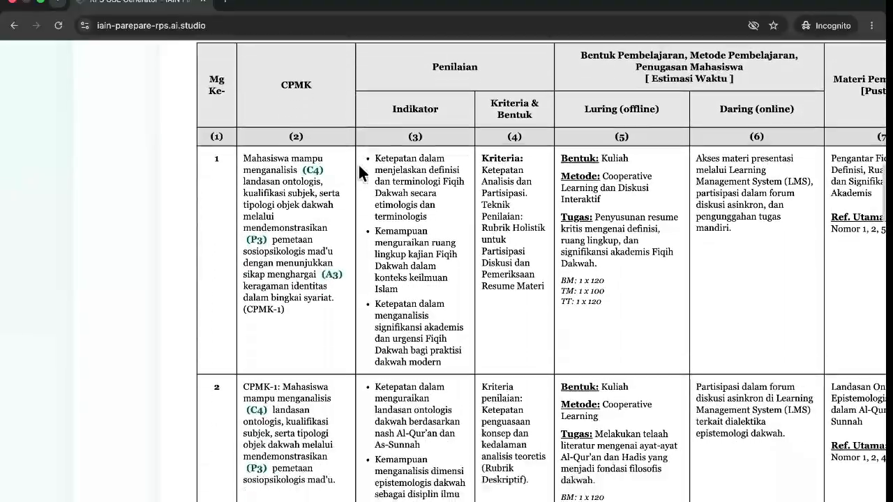
pyautogui.scroll(-11, 358, 163)
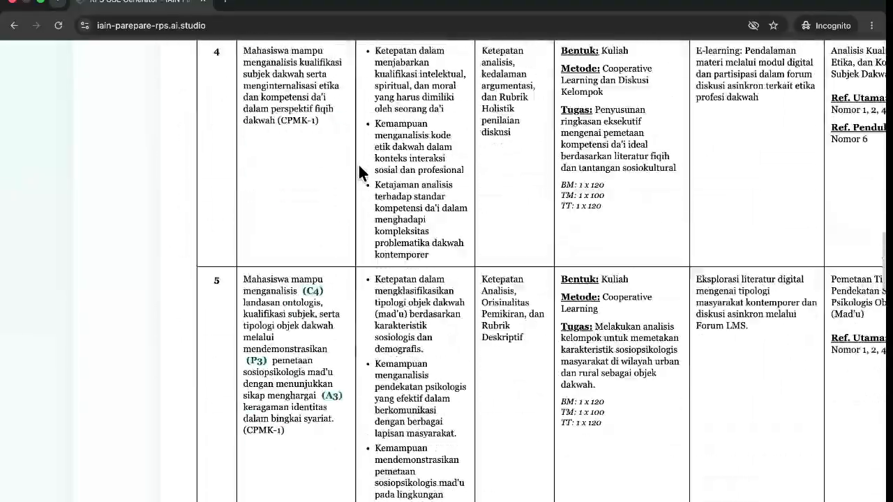
pyautogui.scroll(-20, 358, 164)
pyautogui.scroll(3, 358, 163)
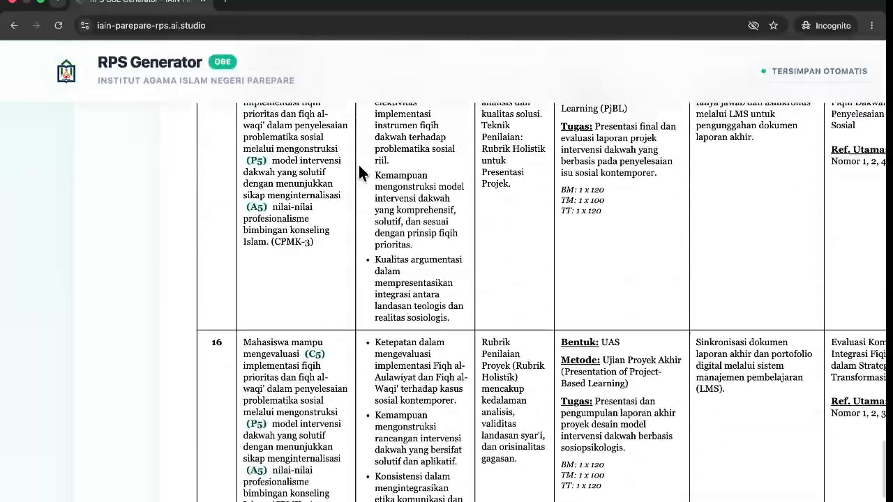
pyautogui.hscroll(5, 358, 163)
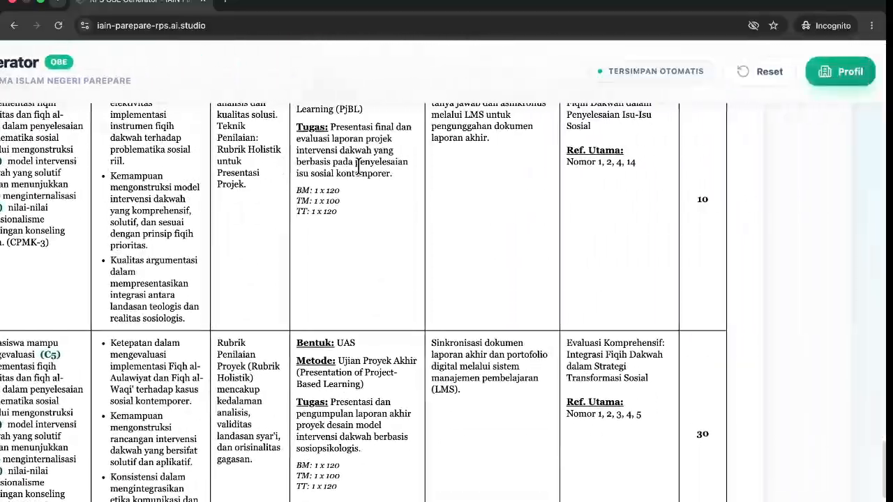
pyautogui.scroll(-6, 544, 268)
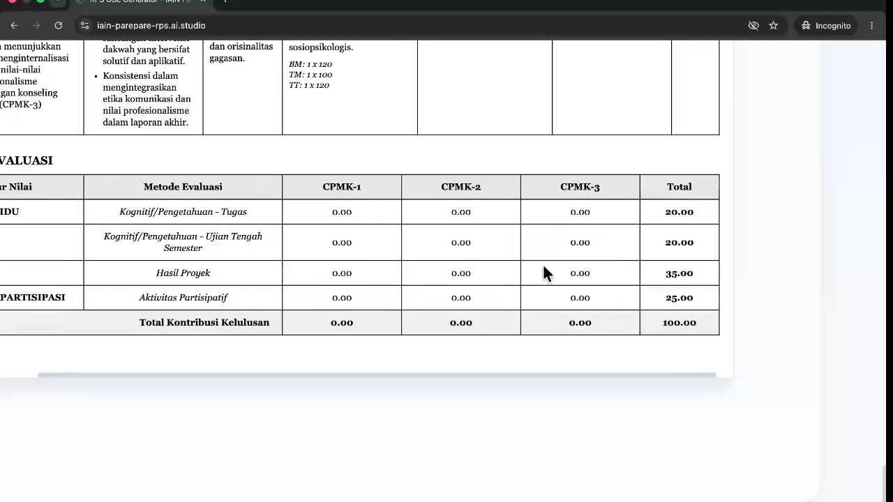
pyautogui.hscroll(-2, 543, 264)
pyautogui.hscroll(3, 543, 264)
pyautogui.scroll(10, 543, 263)
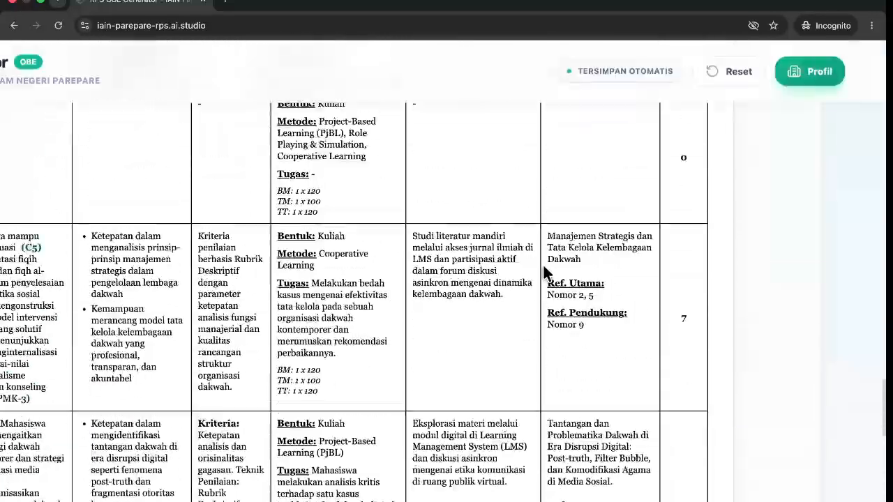
pyautogui.scroll(15, 545, 266)
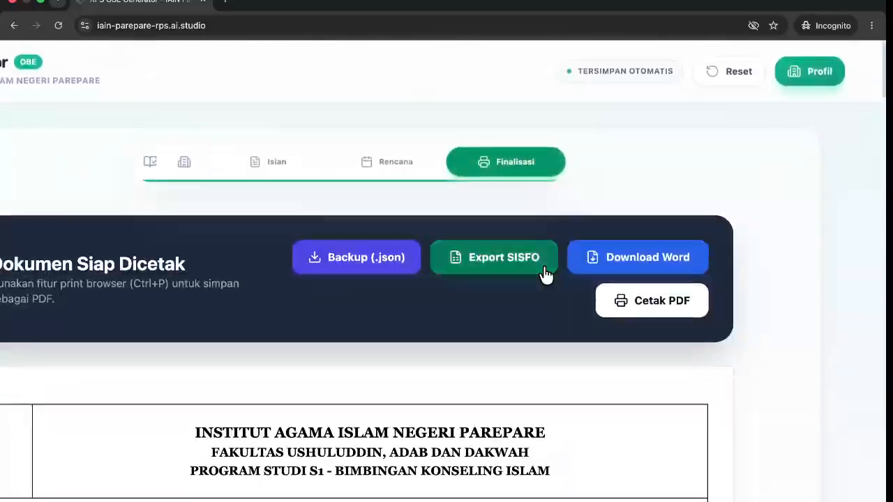
pyautogui.hscroll(-3, 545, 274)
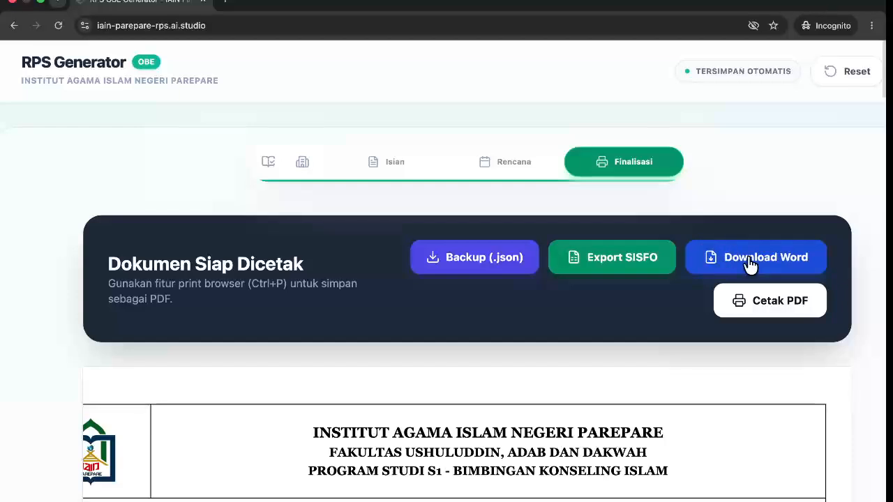
# Save RPS_FIQIH DAKWAH.doc, the .json backup and RPS_SISFO_DA24203.xlsx to Downloads.
pyautogui.click(750, 264)
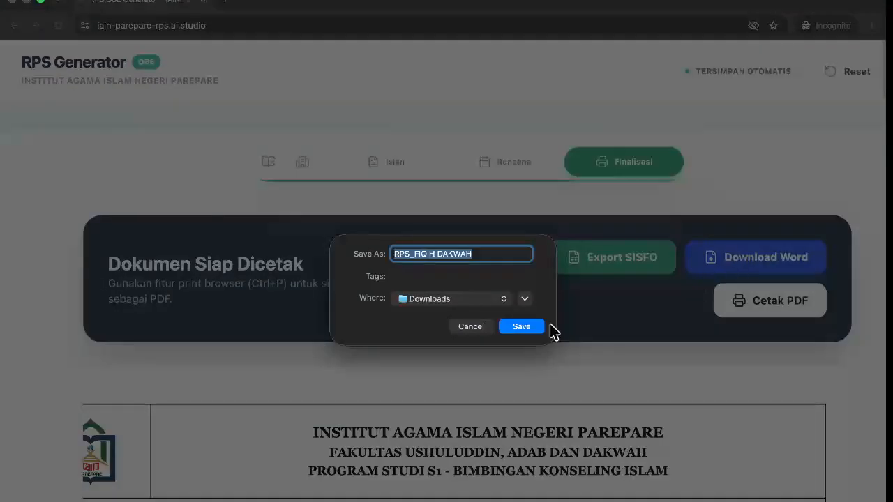
pyautogui.click(521, 326)
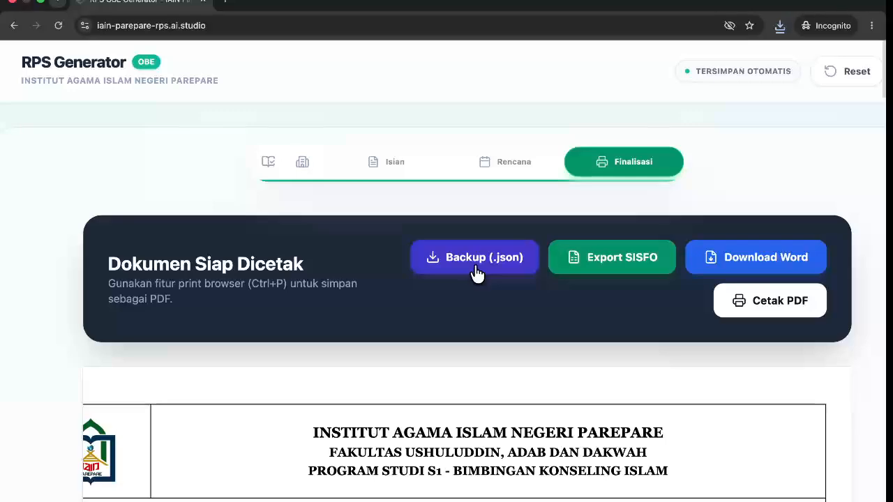
pyautogui.click(465, 268)
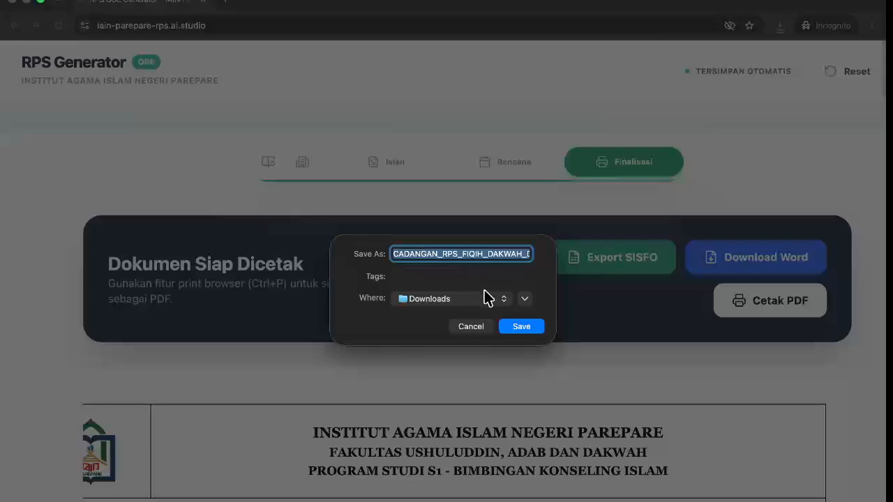
pyautogui.click(512, 328)
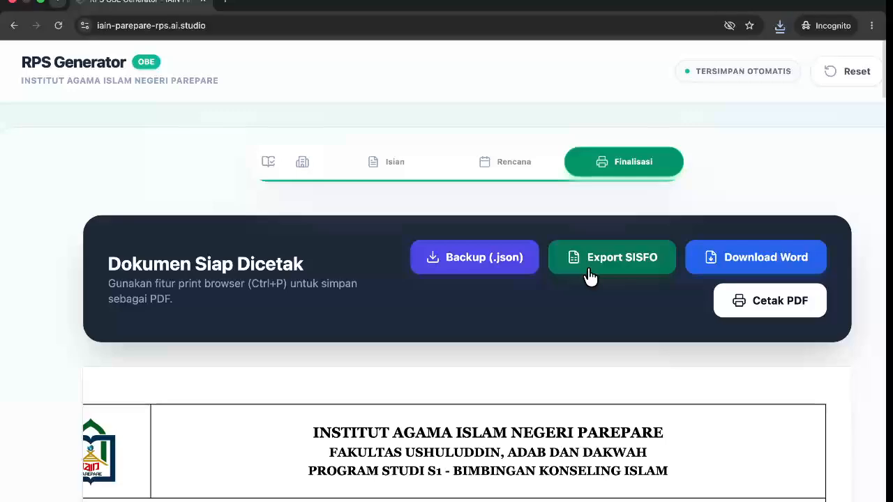
pyautogui.click(589, 274)
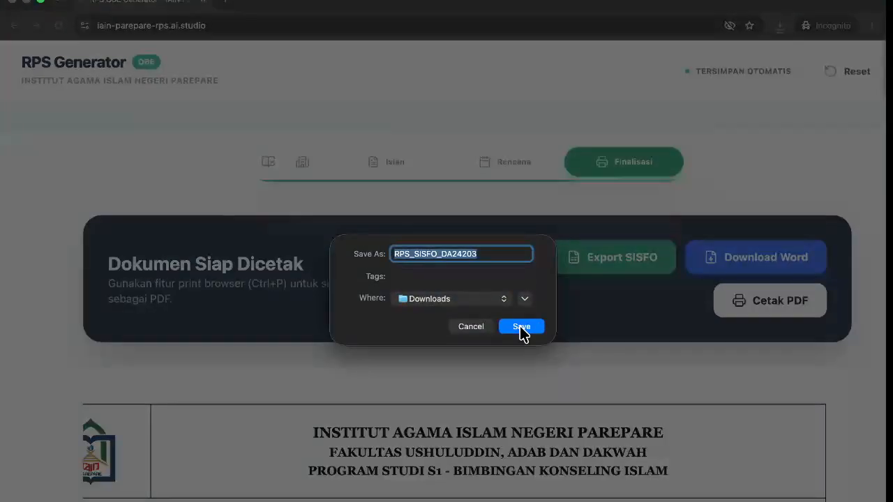
pyautogui.click(521, 328)
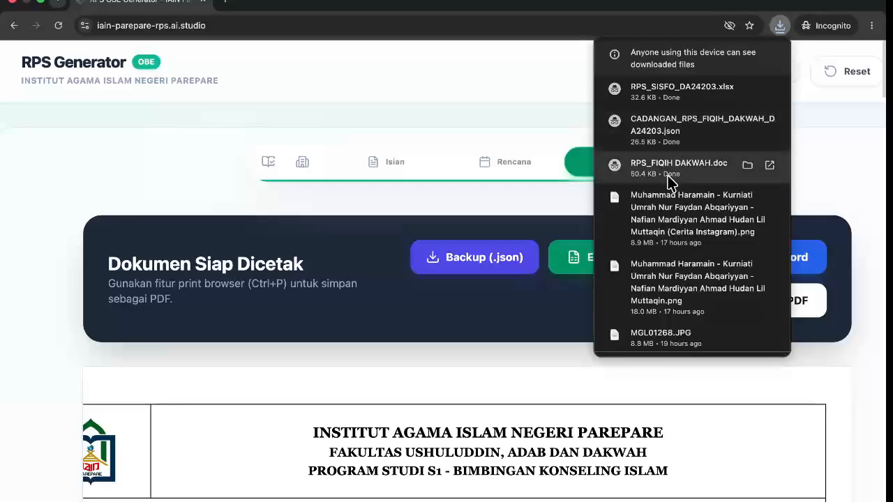
# Open RPS_FIQIH DAKWAH.doc in Word and expand it to full screen.
pyautogui.click(669, 179)
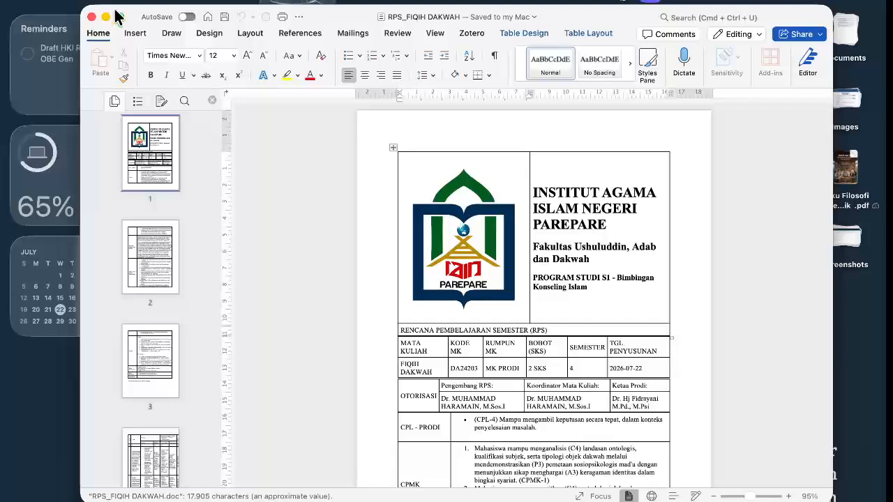
pyautogui.click(120, 17)
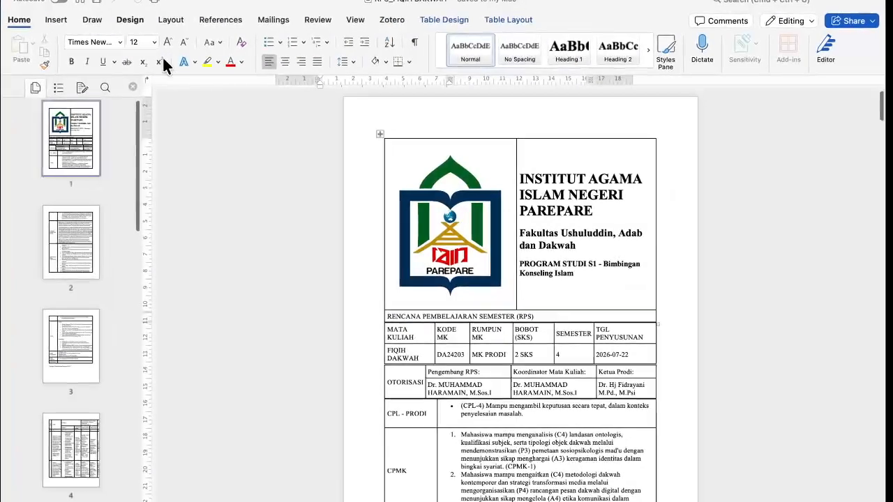
pyautogui.scroll(-5, 282, 240)
pyautogui.scroll(-1, 282, 240)
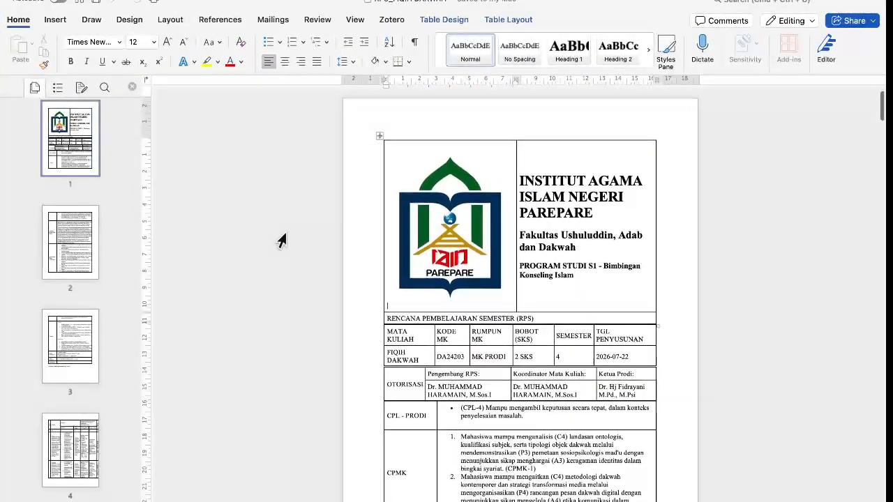
# Make the pages landscape with narrow margins and shrink the institute logo.
pyautogui.click(170, 22)
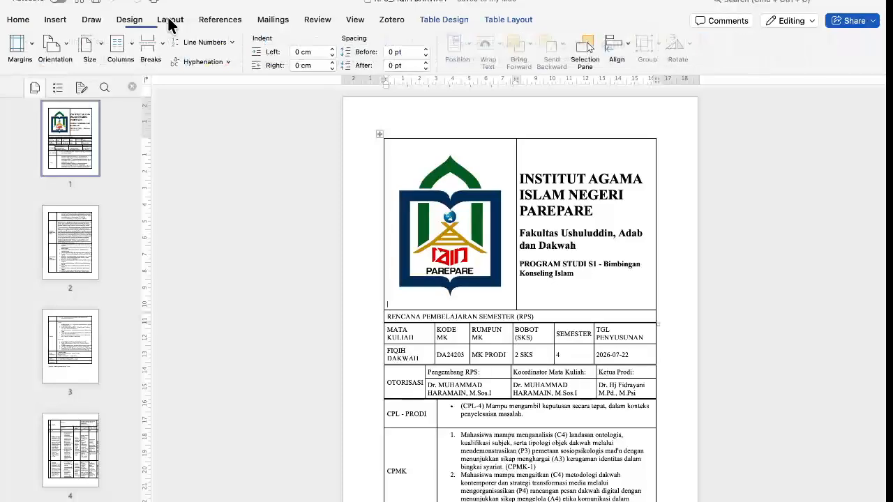
pyautogui.click(62, 51)
pyautogui.click(68, 92)
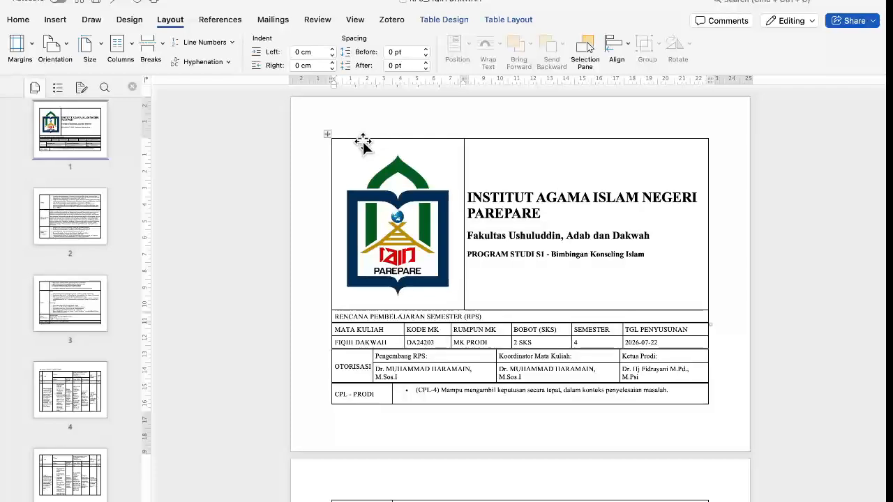
pyautogui.click(25, 60)
pyautogui.click(46, 114)
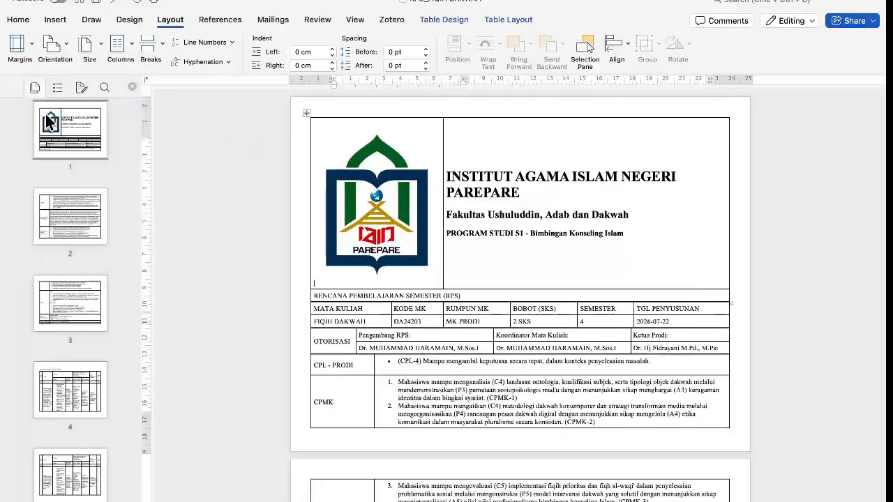
pyautogui.click(367, 222)
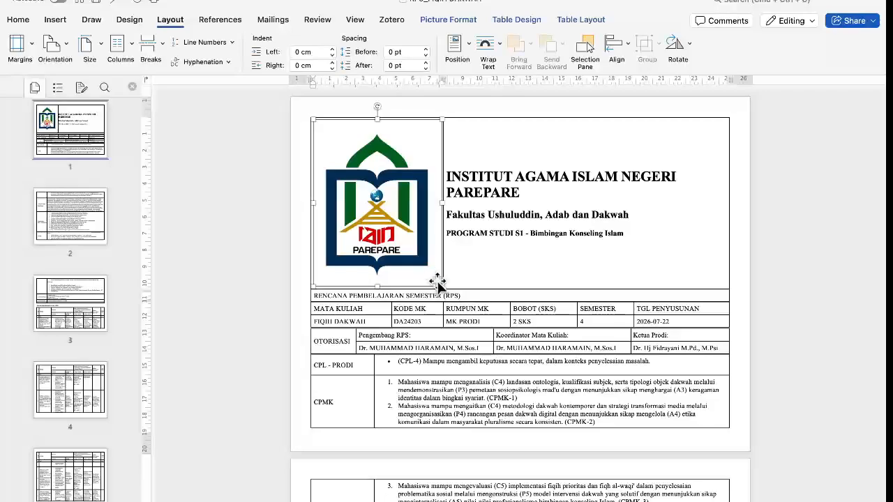
pyautogui.moveTo(441, 285); pyautogui.dragTo(355, 168)
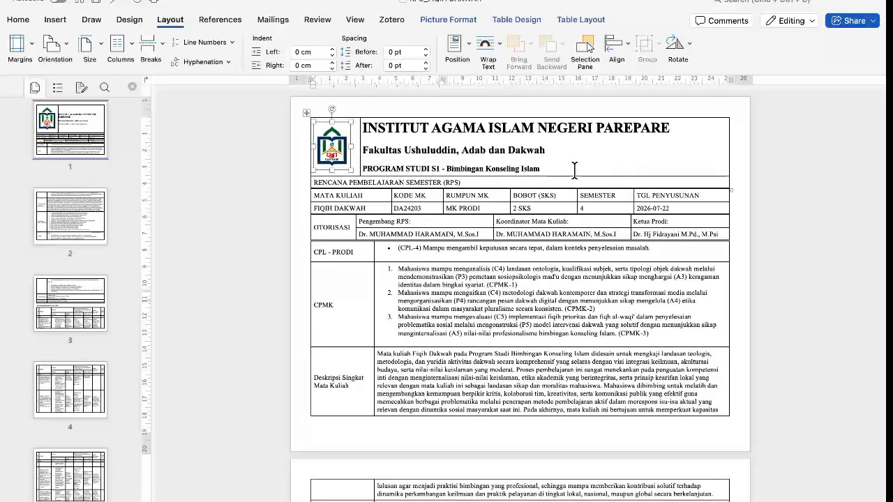
# Put the three institute header lines in UPPERCASE and centre them and the RPS title.
pyautogui.moveTo(567, 171); pyautogui.dragTo(377, 134)
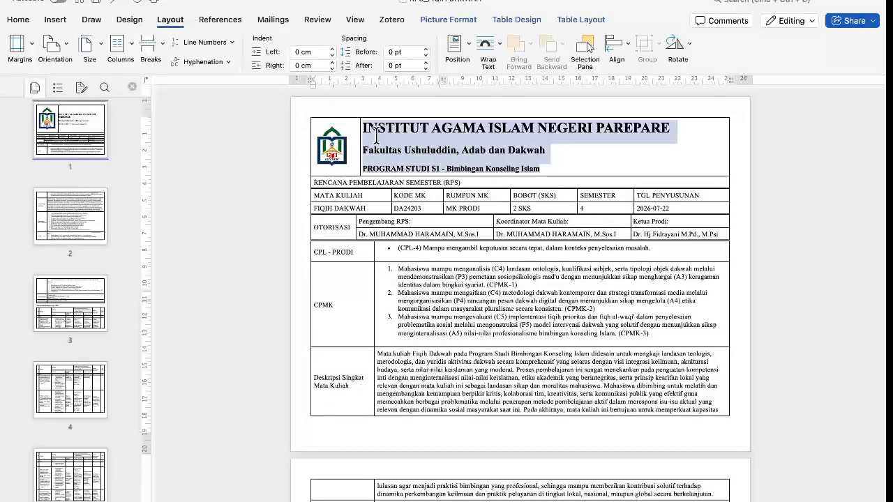
pyautogui.click(18, 20)
pyautogui.click(204, 44)
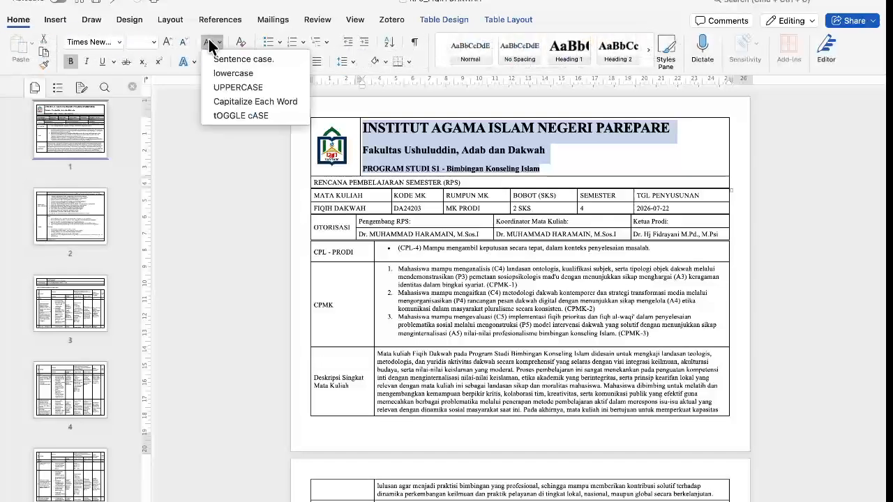
pyautogui.click(235, 88)
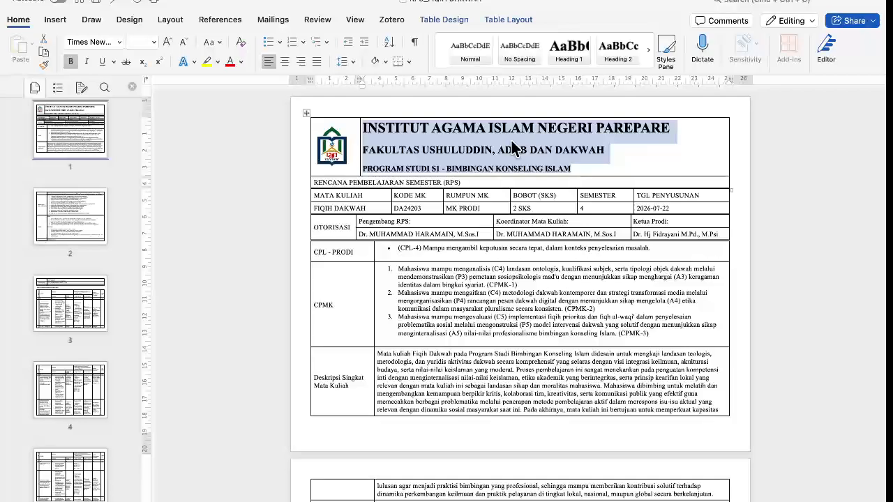
pyautogui.press('super+e')
pyautogui.click(464, 181)
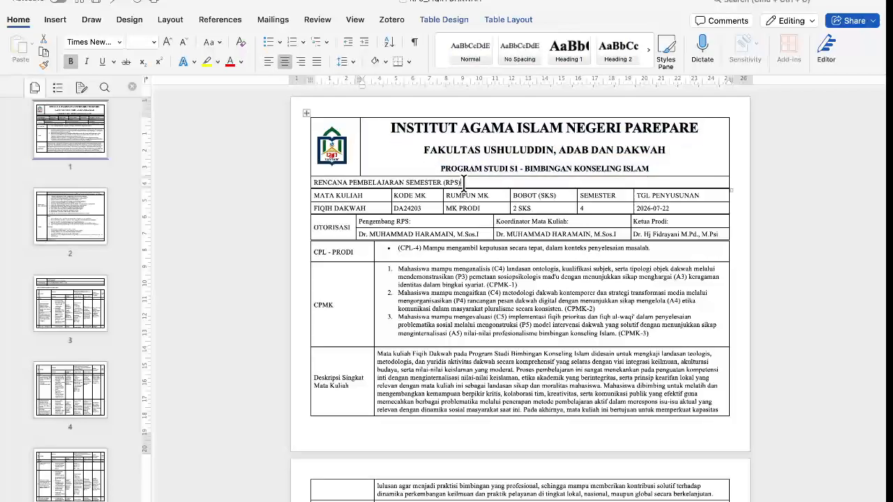
pyautogui.press('super+e')
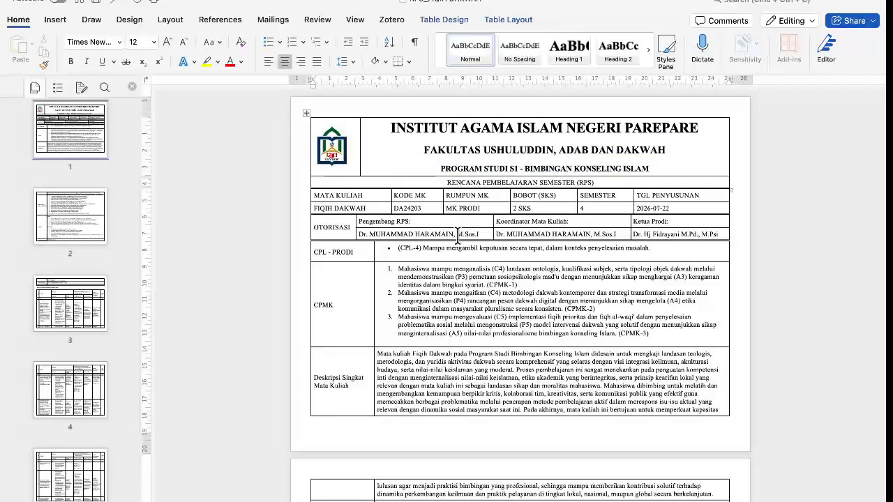
pyautogui.scroll(-20, 458, 236)
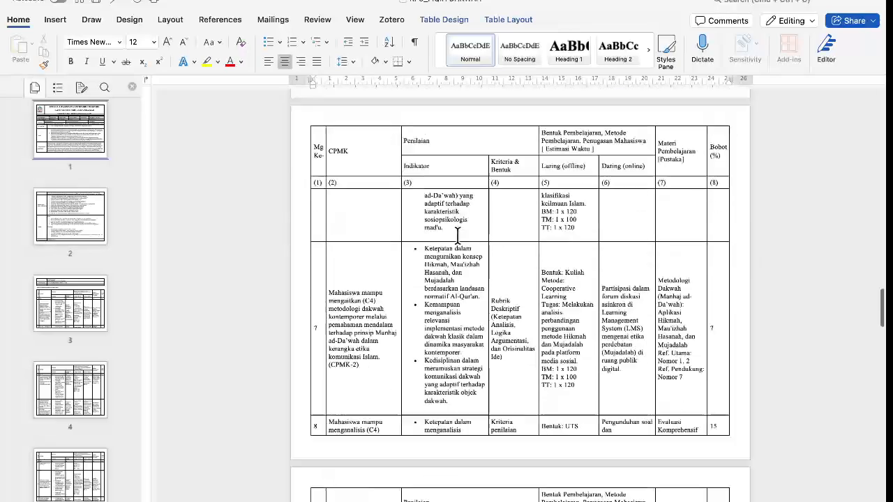
pyautogui.scroll(-15, 458, 235)
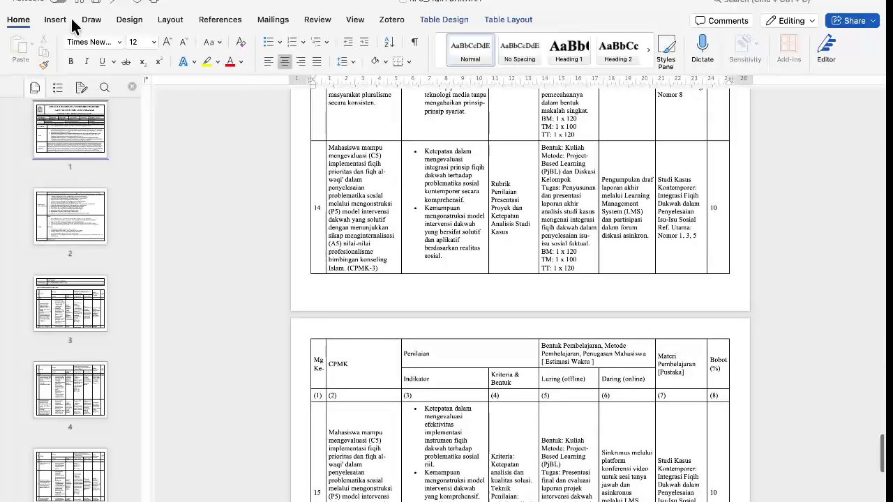
# Save the RPS as a .docx in Downloads, appending the author's name to the file name.
pyautogui.click(78, 2)
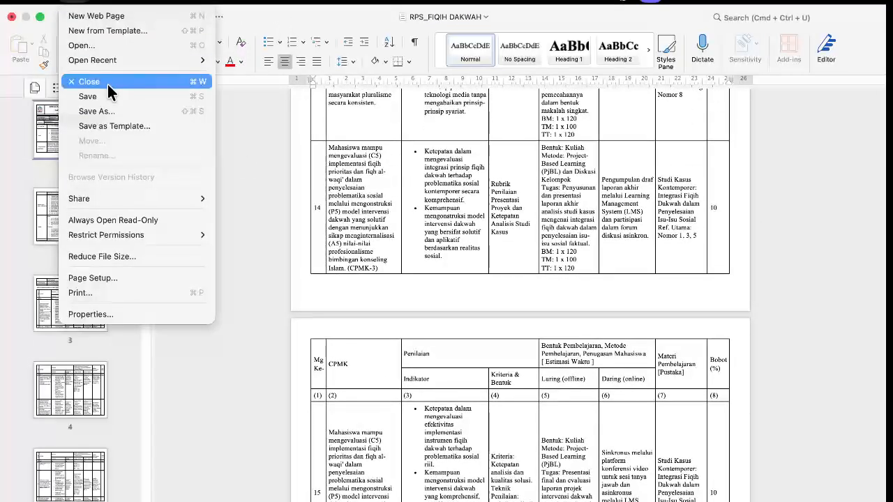
pyautogui.click(107, 110)
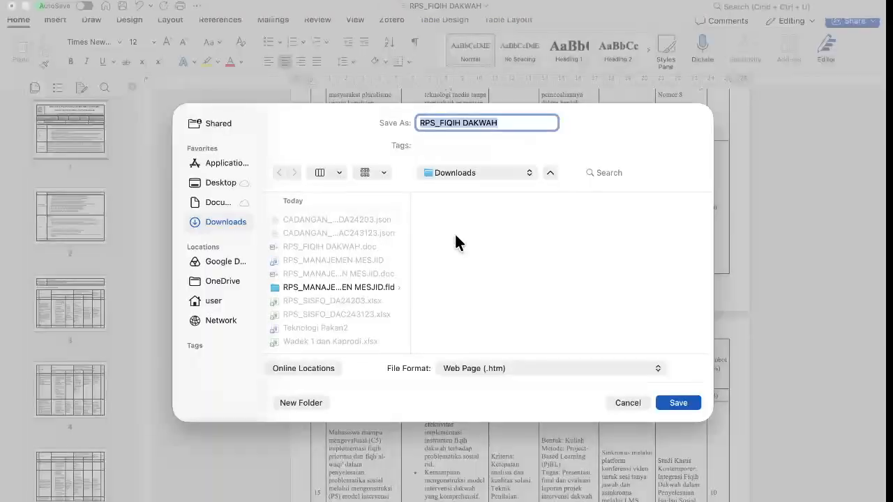
pyautogui.click(507, 367)
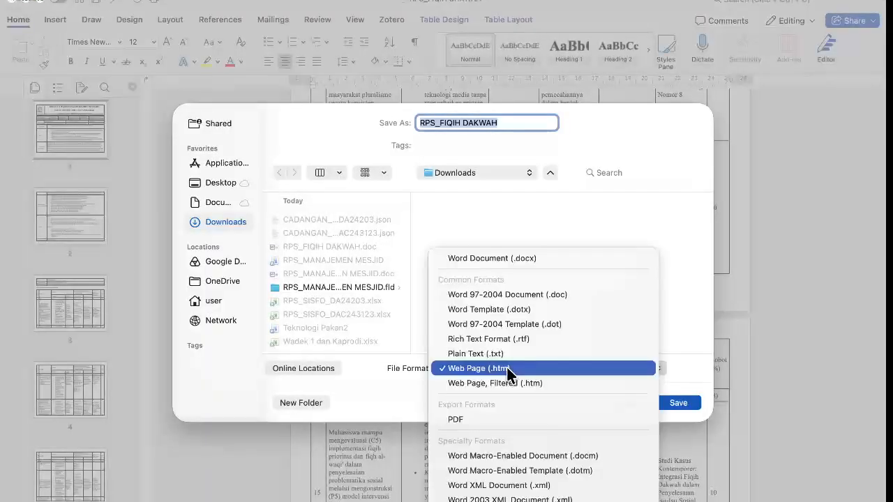
pyautogui.click(535, 255)
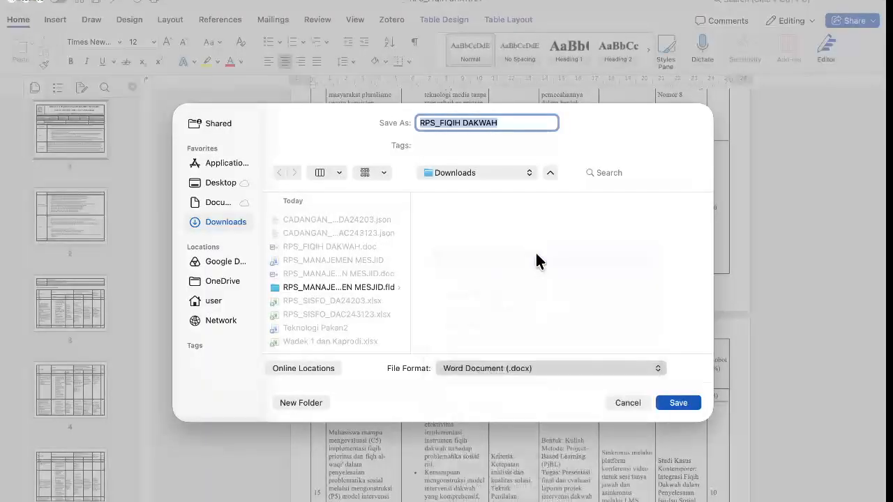
pyautogui.click(518, 120)
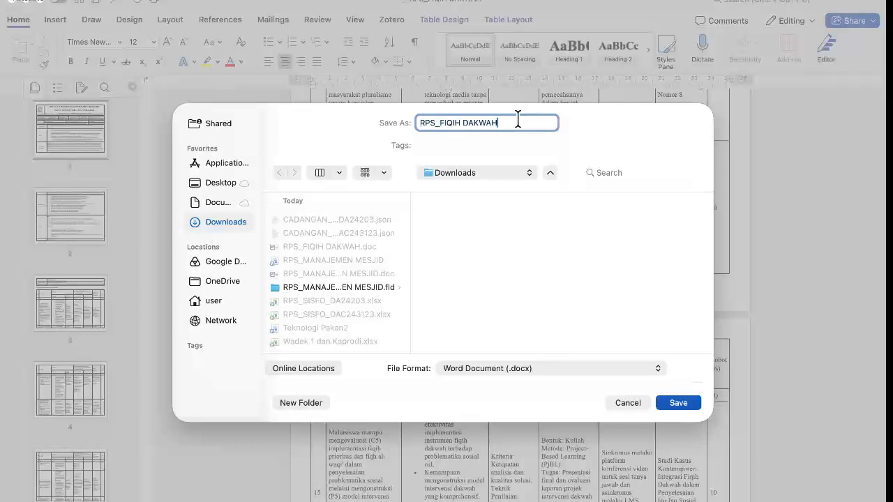
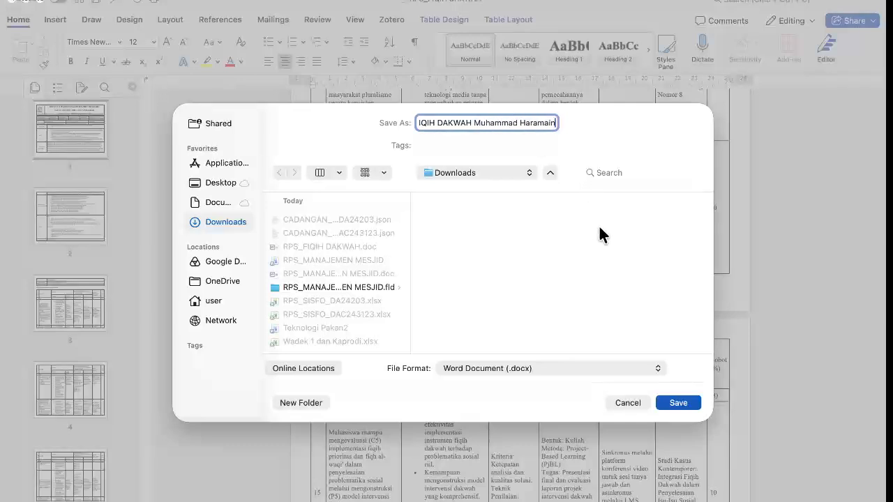
pyautogui.click(594, 369)
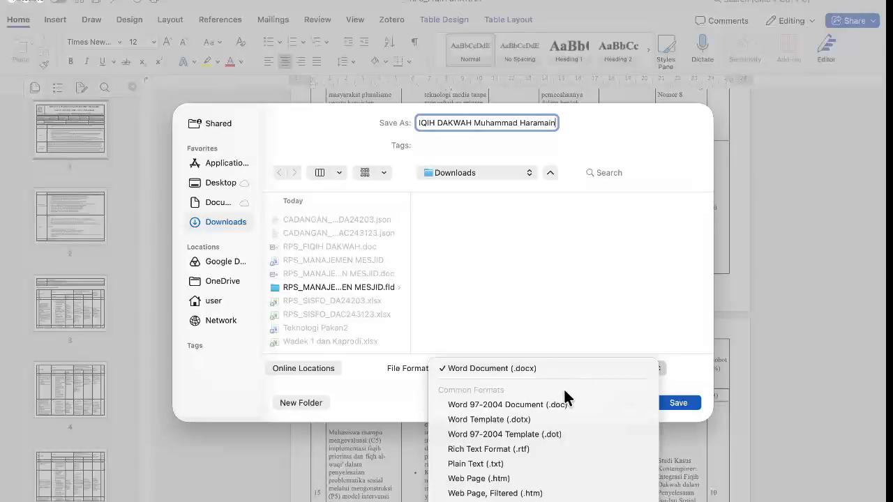
pyautogui.click(675, 371)
pyautogui.click(676, 403)
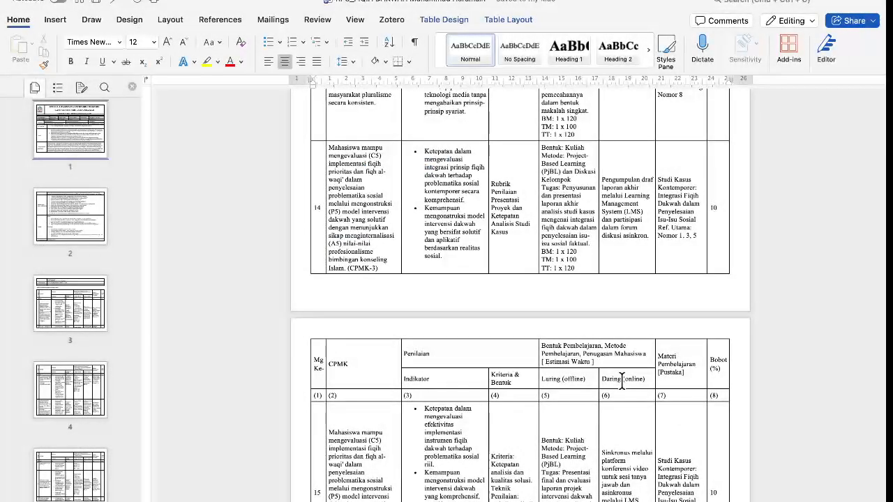
# Switch from Word back to the RPS Generator and on to the AI Studio window.
pyautogui.hotkey('ctrl', 'Right')
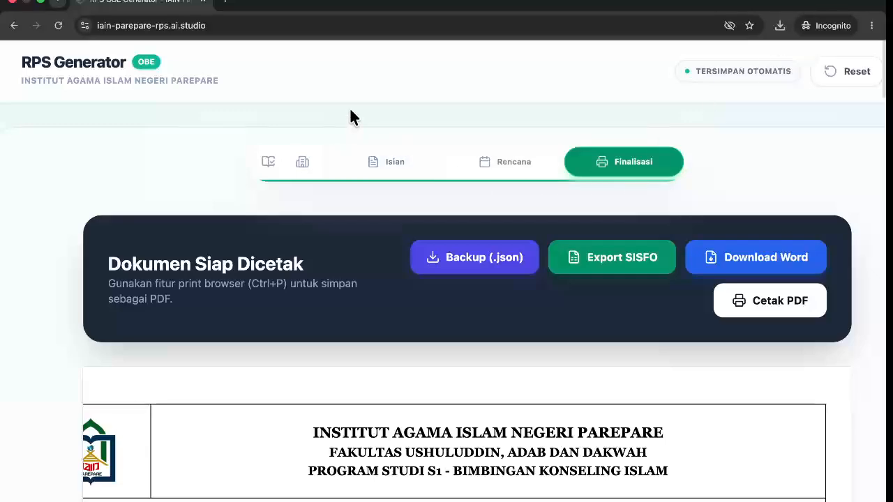
pyautogui.hotkey('ctrl', 'Right')
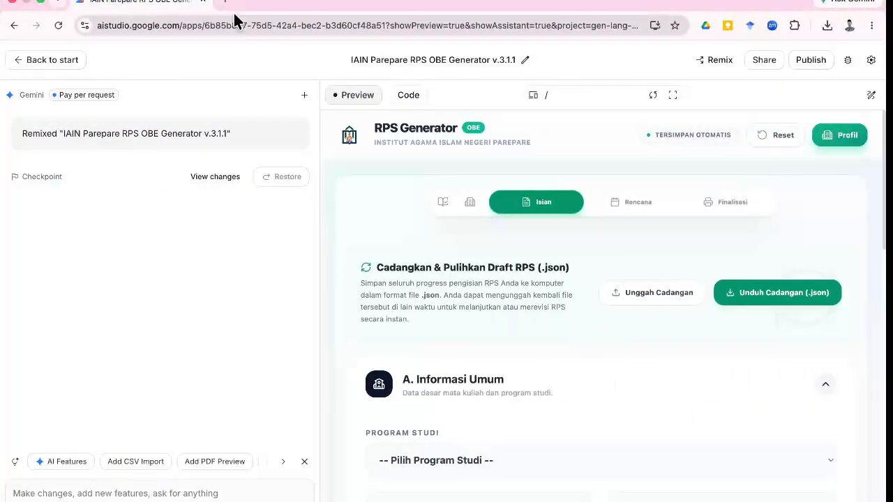
pyautogui.click(229, 4)
# Go to sisfo.iainpare.ac.id, sign in, and enter the SIM Akademik module.
pyautogui.write('sisf')
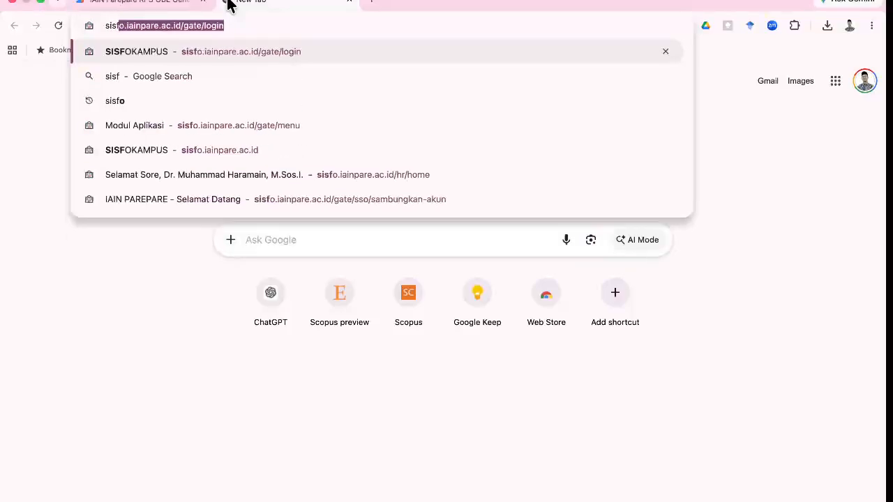
pyautogui.press('Return')
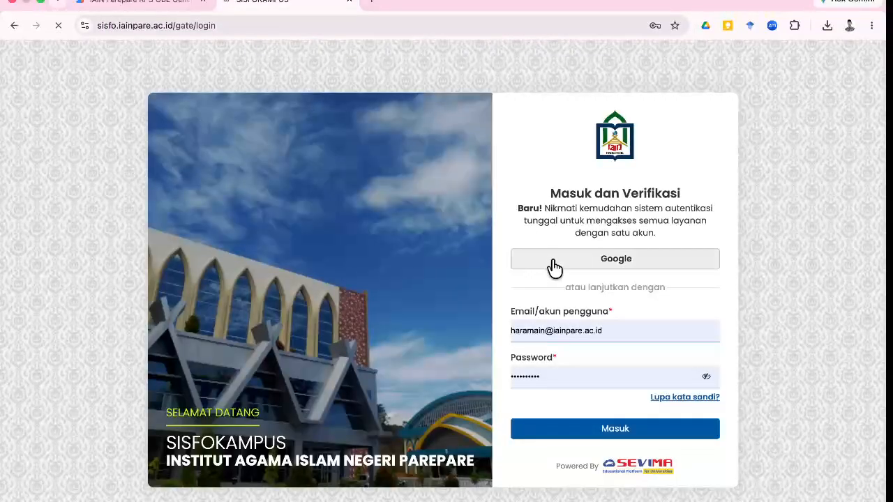
pyautogui.click(576, 430)
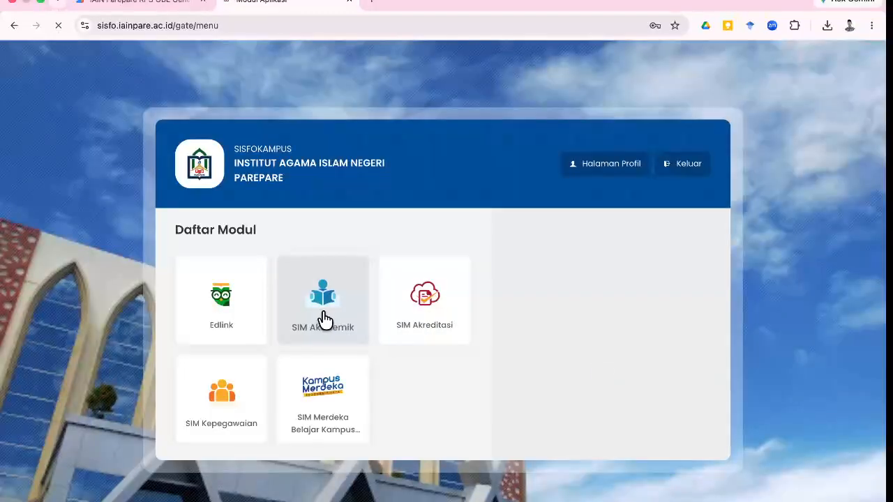
pyautogui.click(321, 316)
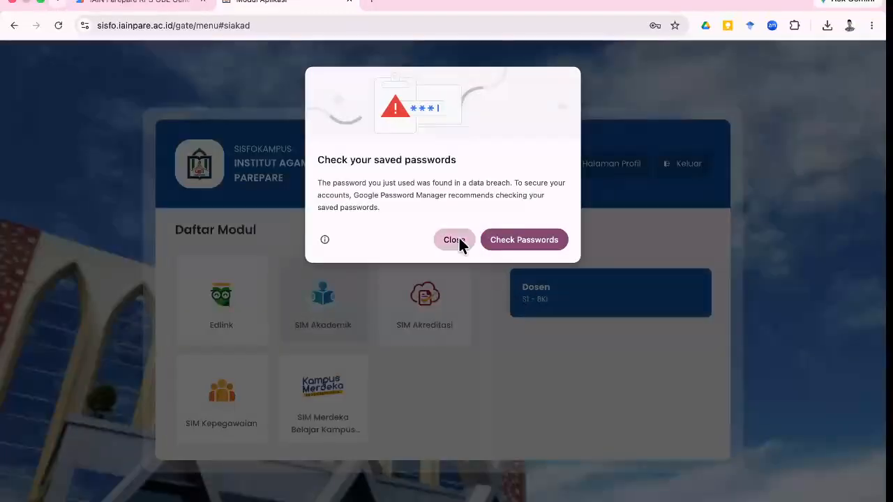
pyautogui.click(453, 240)
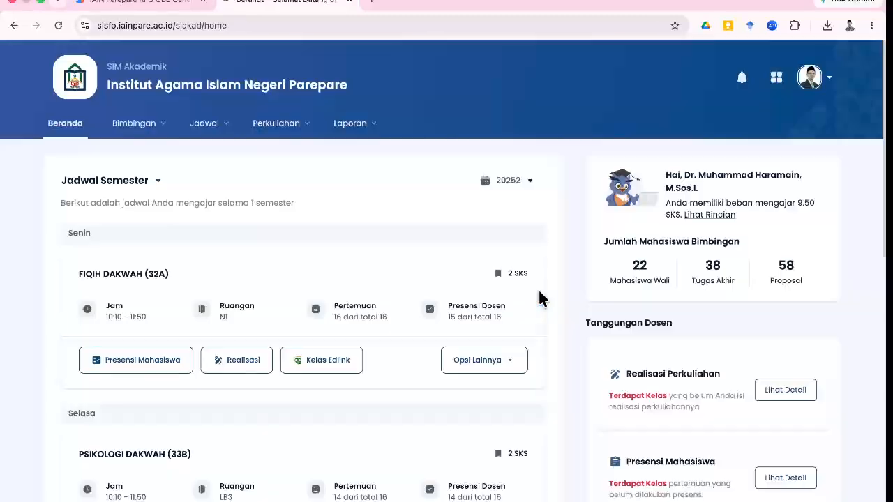
# Open Perkuliahan > Mata Kuliah and bring up the link options for FIQIH DAKWAH.
pyautogui.click(298, 130)
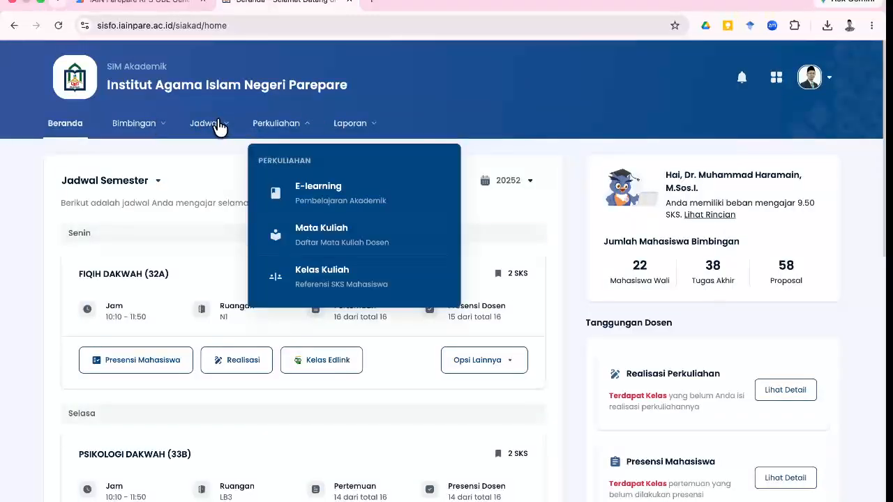
pyautogui.click(218, 126)
pyautogui.click(277, 127)
pyautogui.click(312, 236)
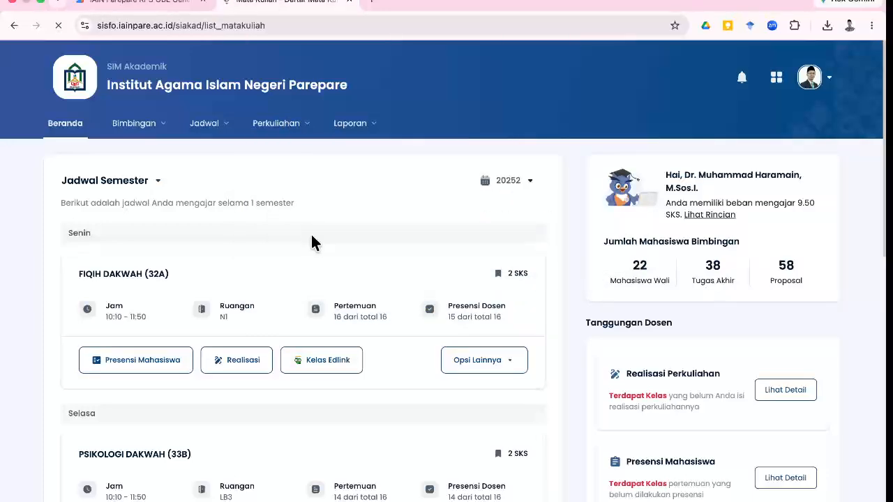
pyautogui.scroll(-2, 311, 237)
pyautogui.scroll(-4, 313, 242)
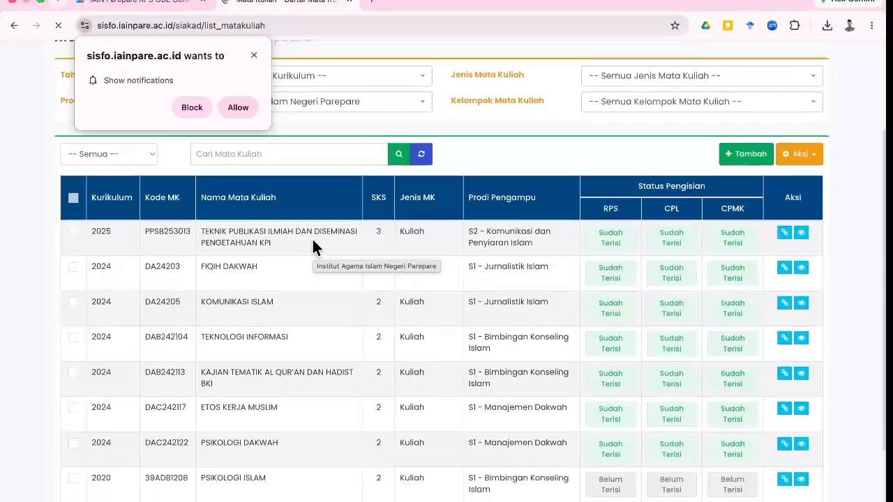
pyautogui.scroll(2, 313, 241)
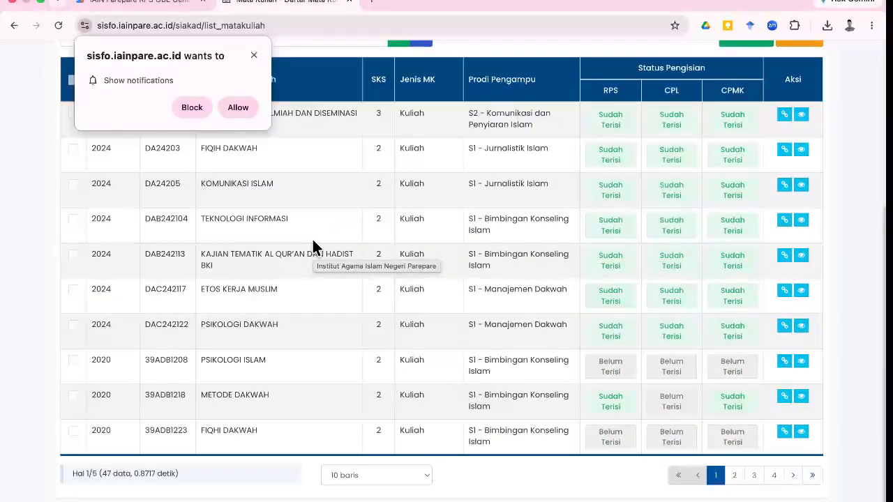
pyautogui.scroll(1, 313, 247)
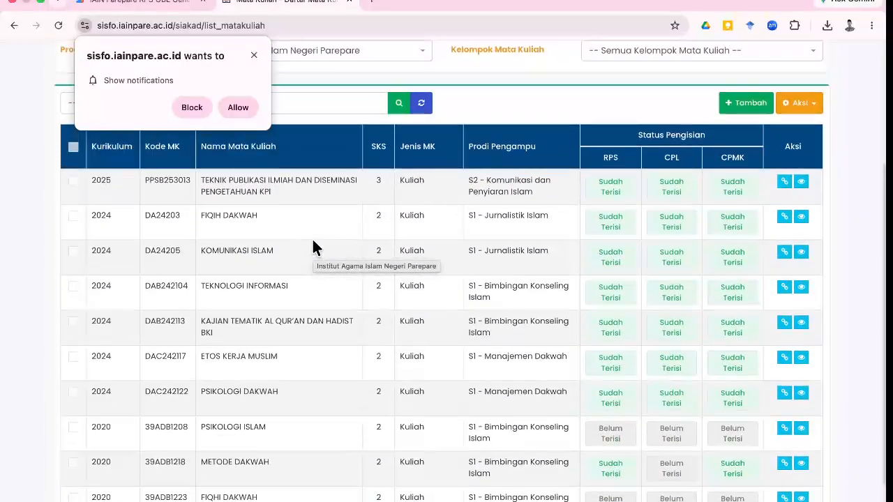
pyautogui.scroll(-1, 568, 207)
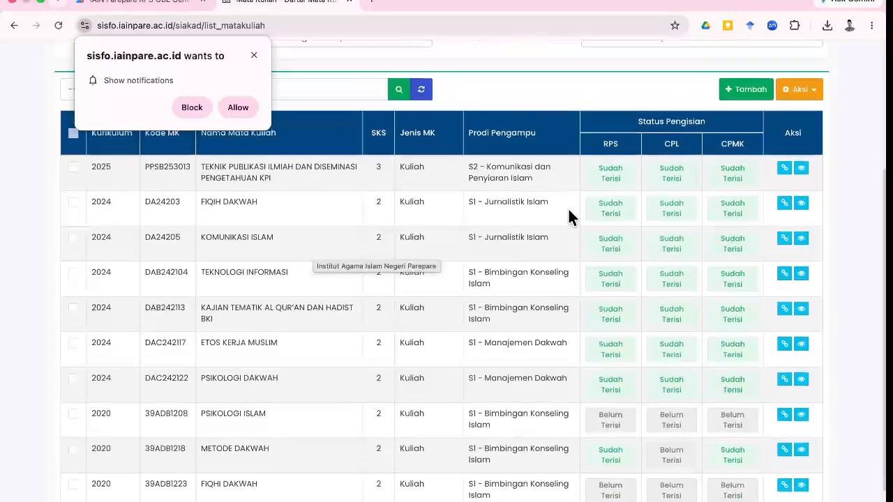
pyautogui.scroll(3, 568, 207)
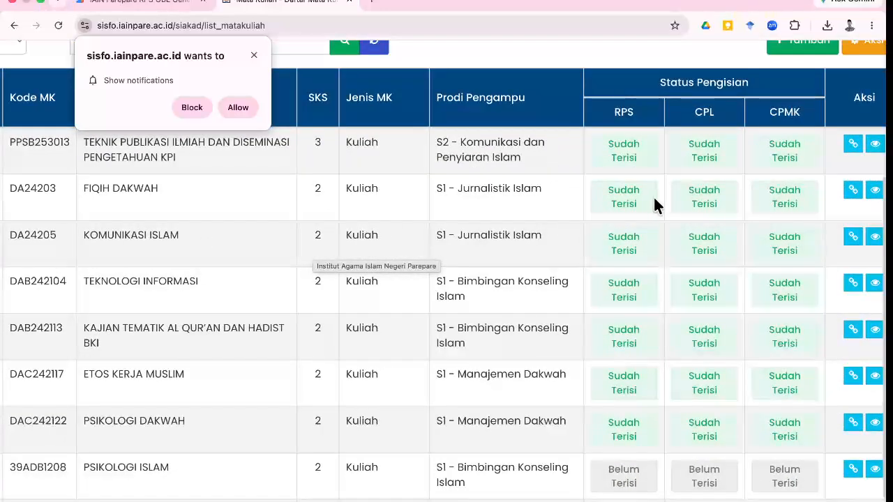
pyautogui.hscroll(3, 653, 201)
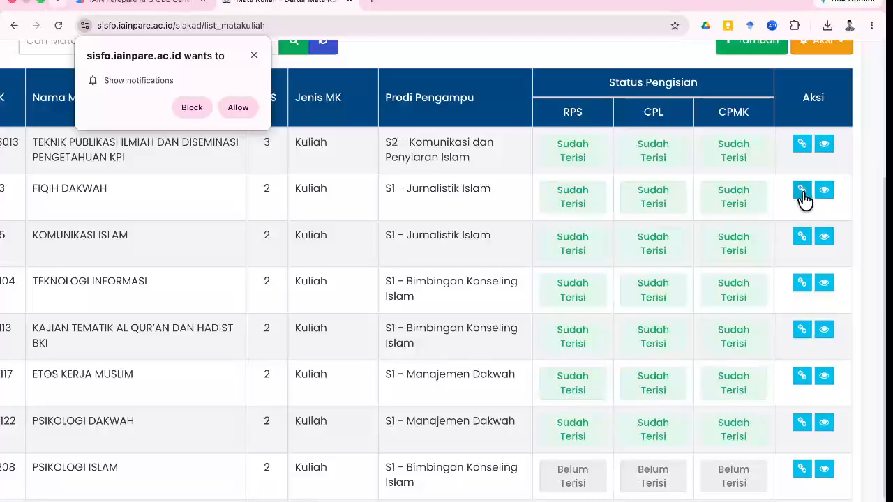
pyautogui.click(803, 194)
# Open FIQIH DAKWAH's Detail RPS page and look through its details.
pyautogui.click(753, 217)
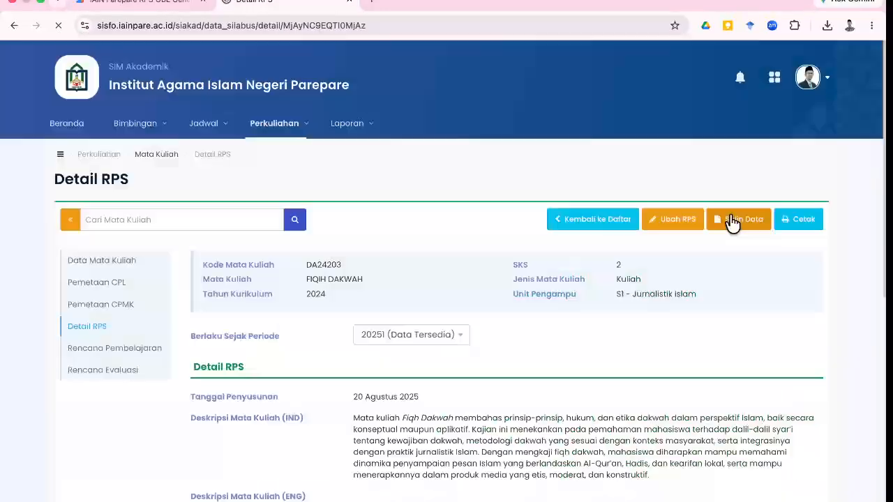
pyautogui.scroll(-1, 254, 185)
pyautogui.scroll(1, 255, 184)
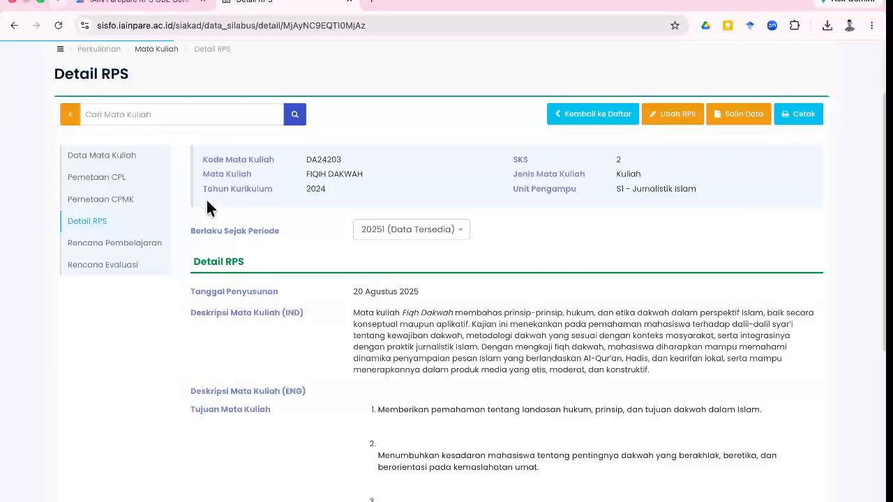
pyautogui.scroll(-2, 206, 245)
pyautogui.scroll(-2, 203, 246)
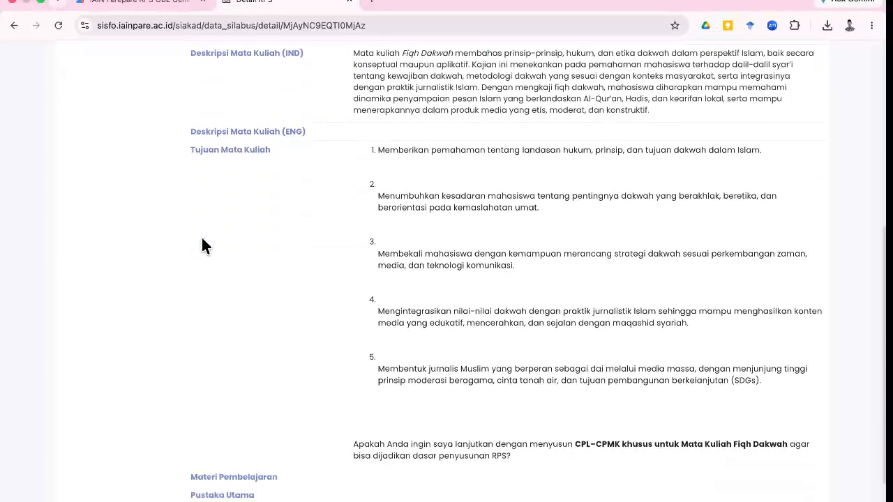
pyautogui.scroll(1, 202, 246)
pyautogui.scroll(2, 203, 246)
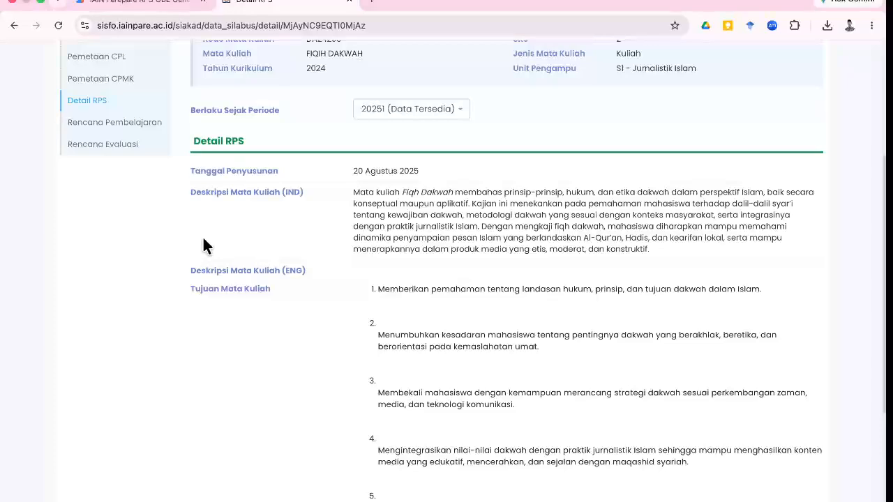
pyautogui.scroll(1, 484, 163)
pyautogui.scroll(2, 536, 163)
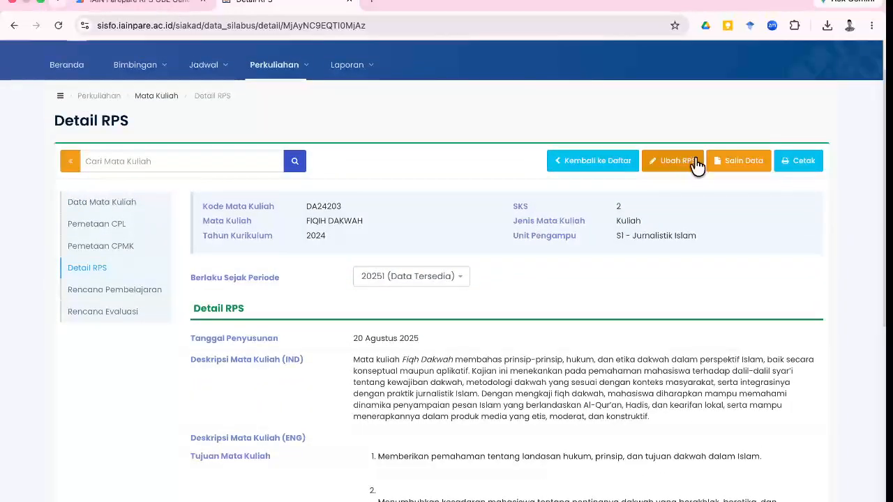
# Open the RPS edit form with Ubah RPS and scroll its description fields.
pyautogui.click(674, 162)
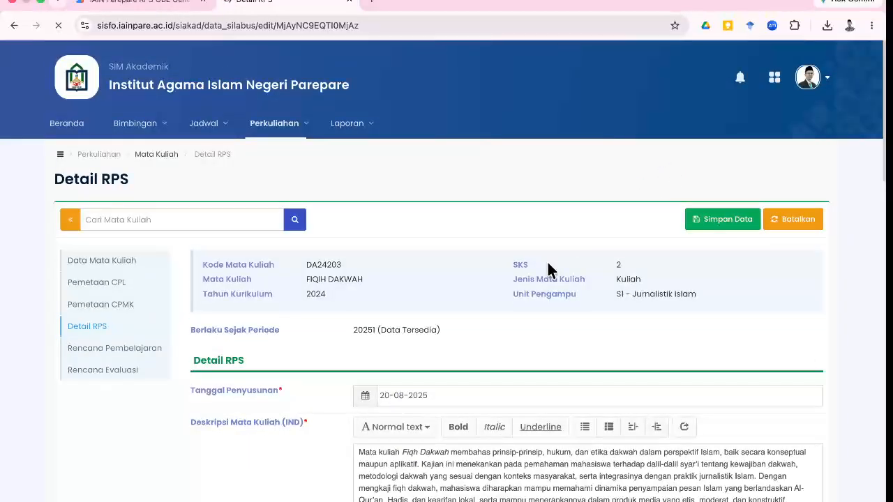
pyautogui.scroll(-5, 548, 265)
pyautogui.scroll(-1, 276, 392)
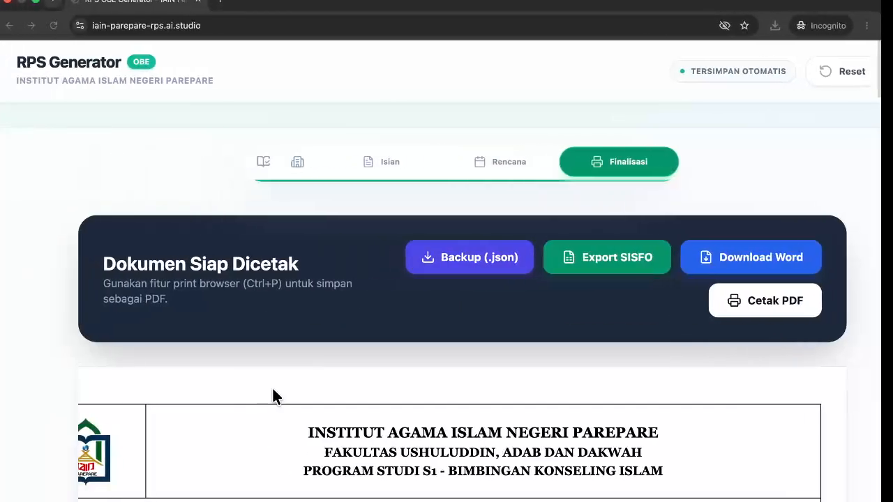
# Select the three CPMK statements in the finished RPS view and return to the SISFO form.
pyautogui.scroll(-1, 272, 396)
pyautogui.scroll(1, 273, 397)
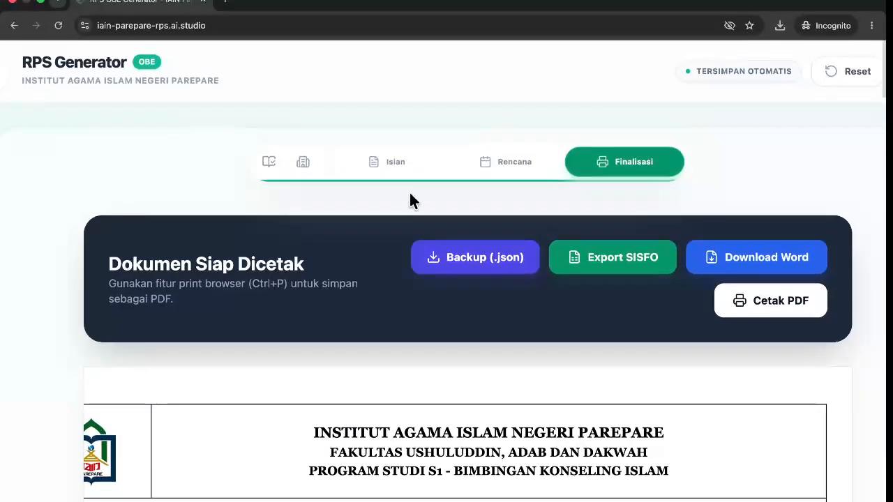
pyautogui.click(419, 167)
pyautogui.scroll(-7, 364, 299)
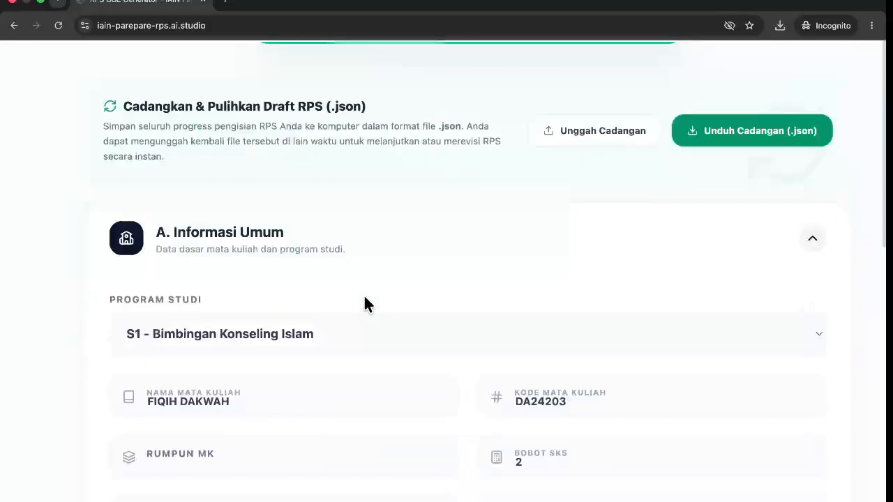
pyautogui.scroll(9, 364, 297)
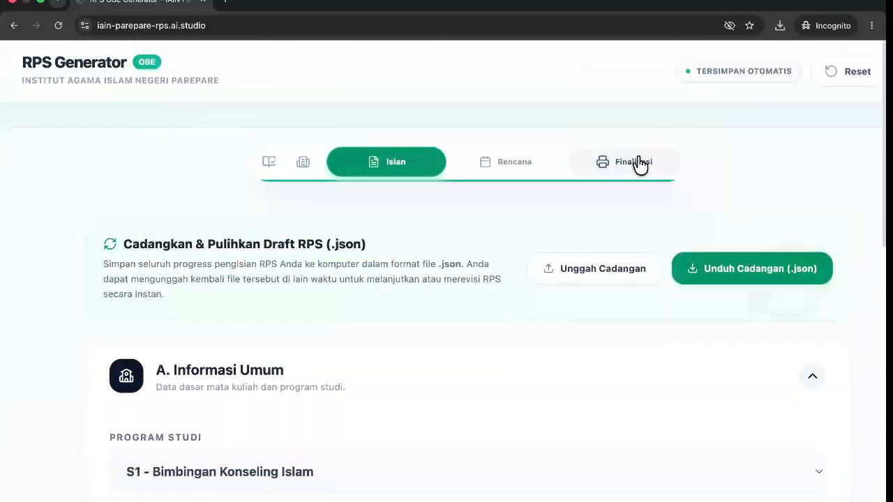
pyautogui.click(636, 165)
pyautogui.scroll(-8, 522, 304)
pyautogui.scroll(-8, 522, 304)
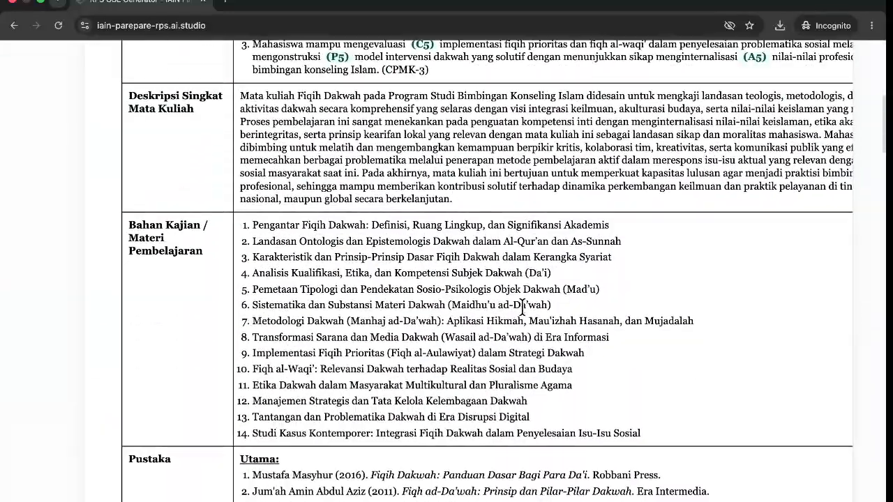
pyautogui.scroll(10, 522, 311)
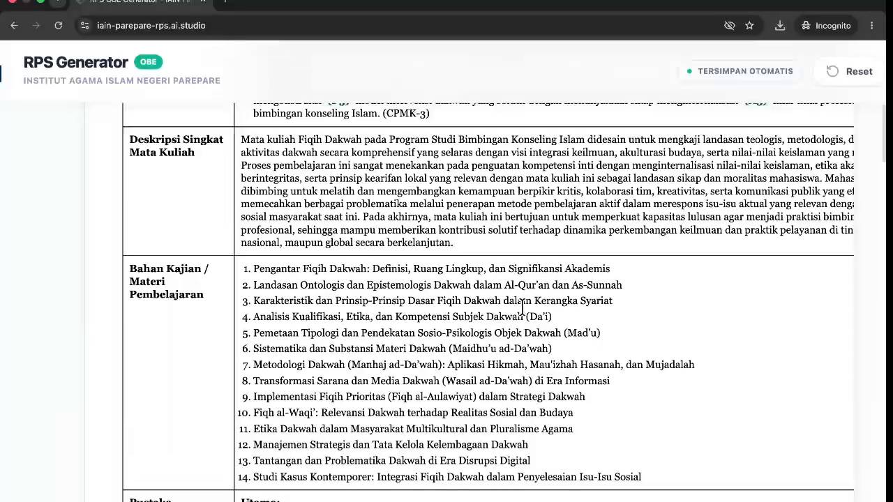
pyautogui.moveTo(469, 276); pyautogui.dragTo(223, 175)
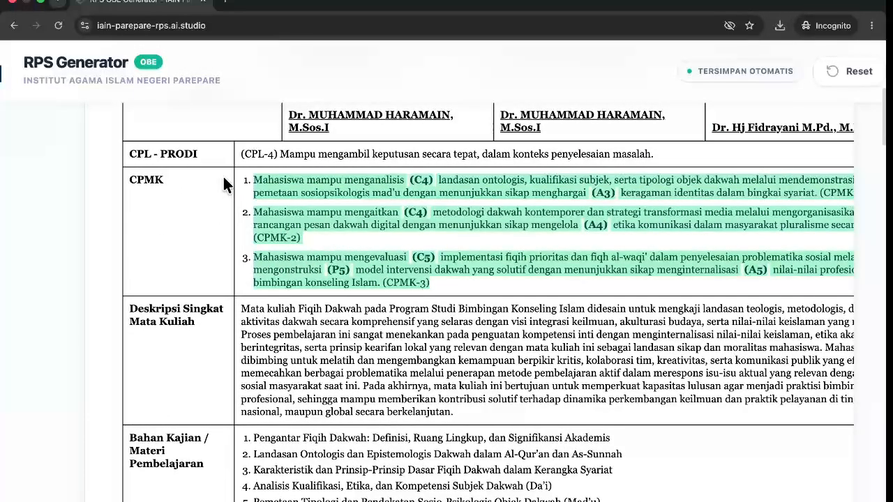
pyautogui.hotkey('ctrl', 'Right')
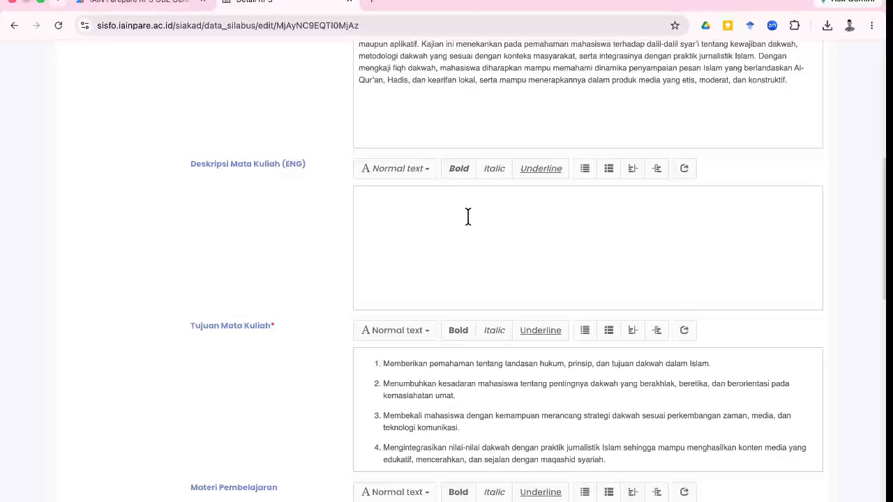
# Paste the three CPMK statements as plain text into Deskripsi Mata Kuliah (ENG) as Normal-text bullets.
pyautogui.rightClick(469, 216)
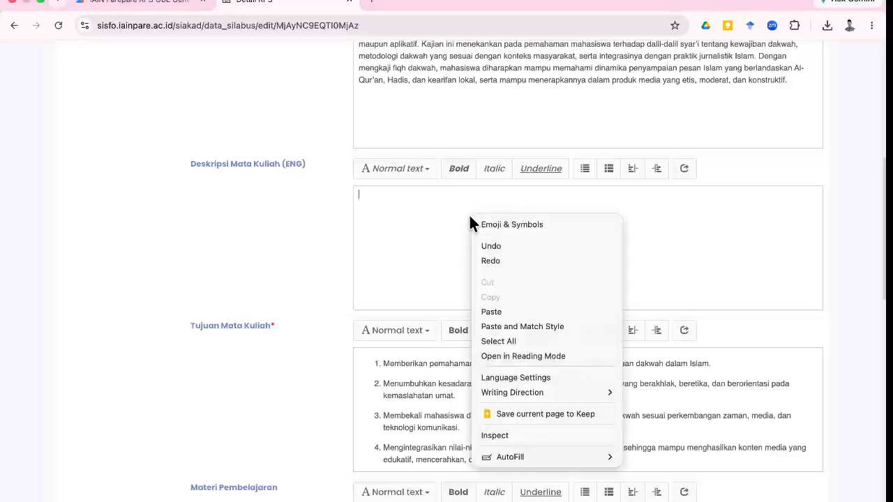
pyautogui.click(528, 326)
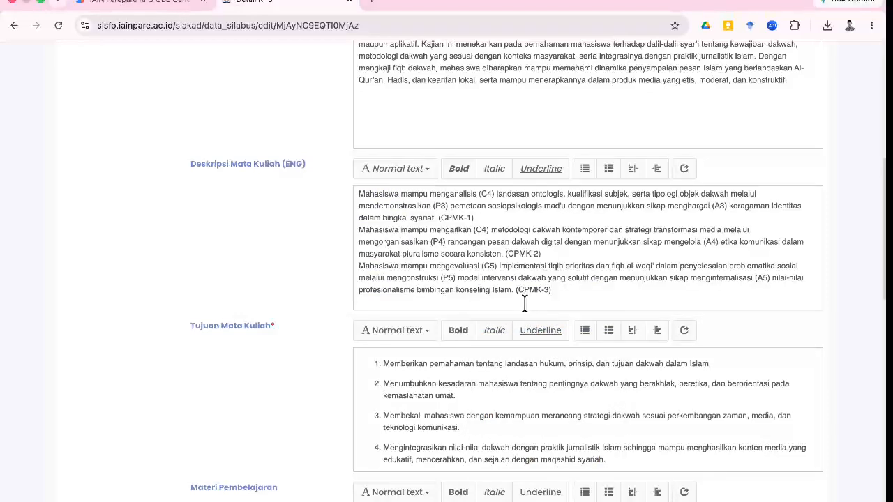
pyautogui.hotkey('ctrl', 'a')
pyautogui.press('super+c')
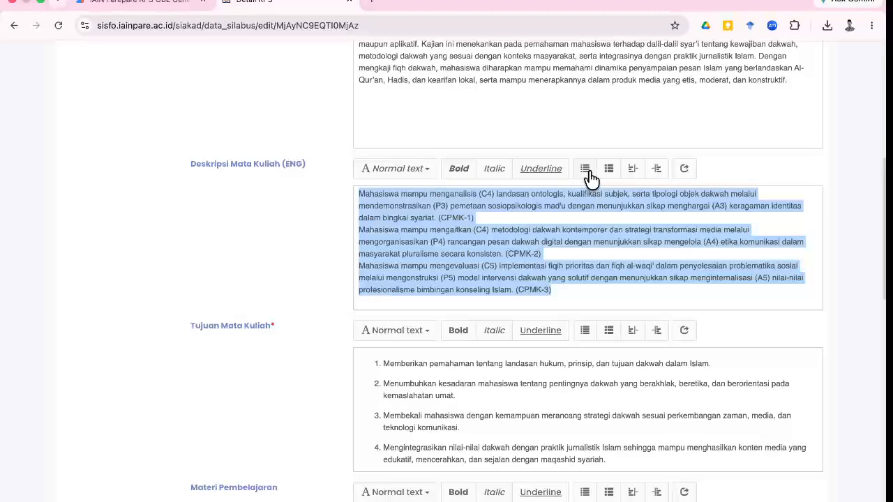
pyautogui.click(590, 173)
pyautogui.click(397, 170)
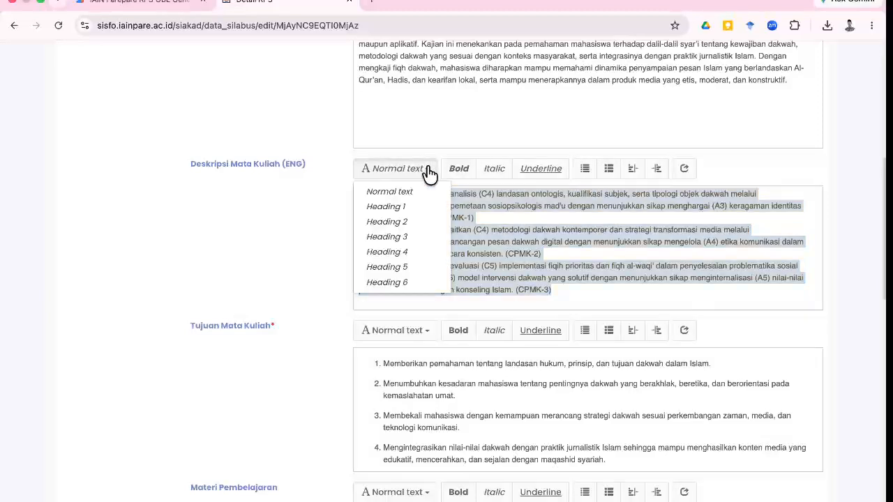
pyautogui.click(403, 224)
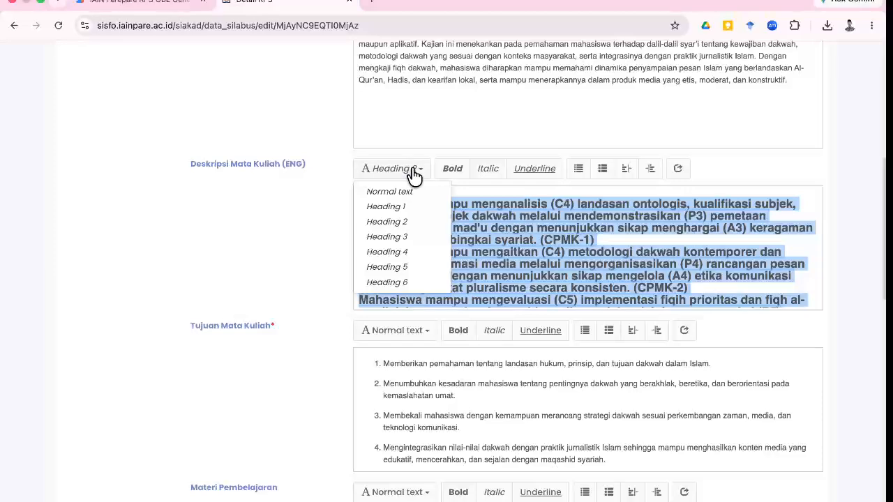
pyautogui.click(399, 193)
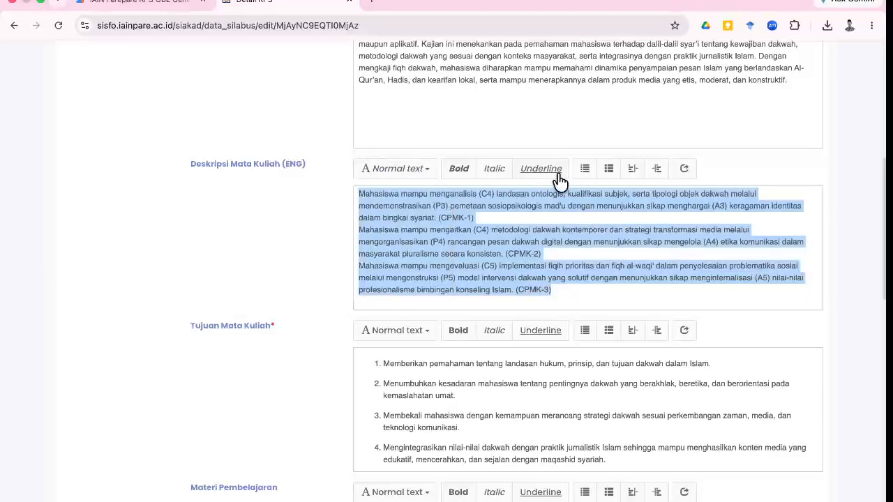
pyautogui.click(586, 169)
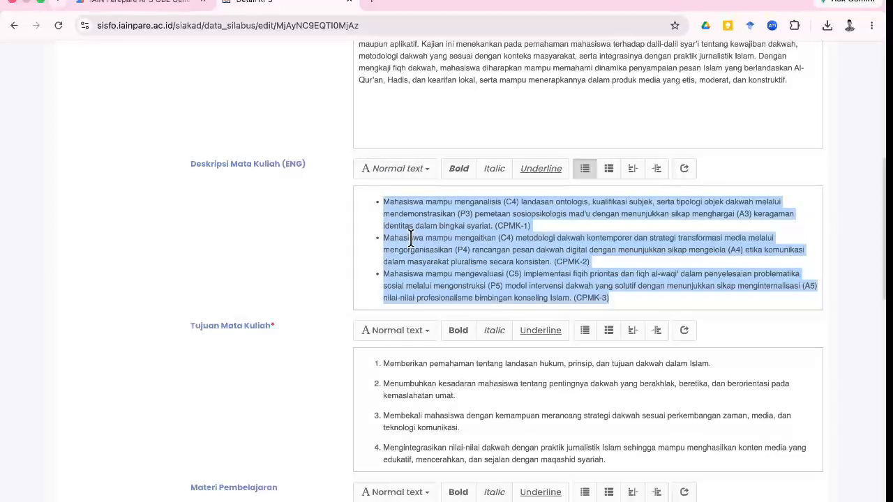
# Replace the old Tujuan Mata Kuliah text with the three CPMK statements as a Normal-text bulleted list.
pyautogui.scroll(-2, 345, 279)
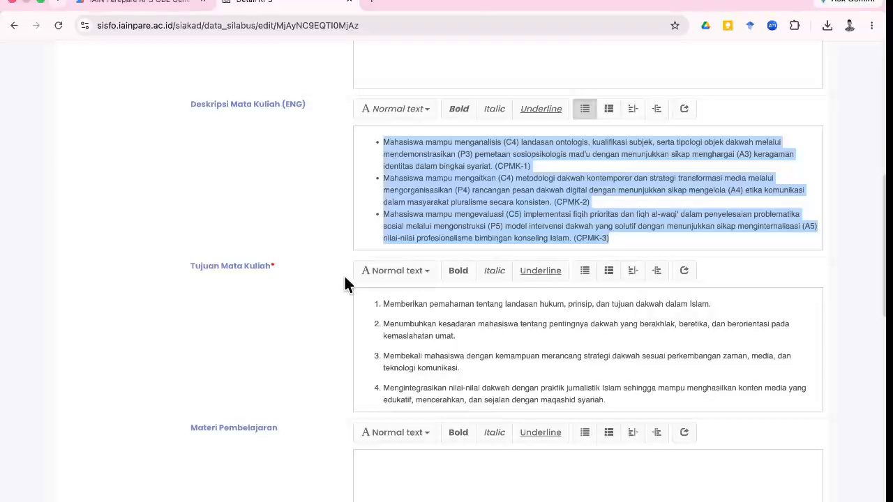
pyautogui.click(395, 271)
pyautogui.click(527, 311)
pyautogui.press('super+a')
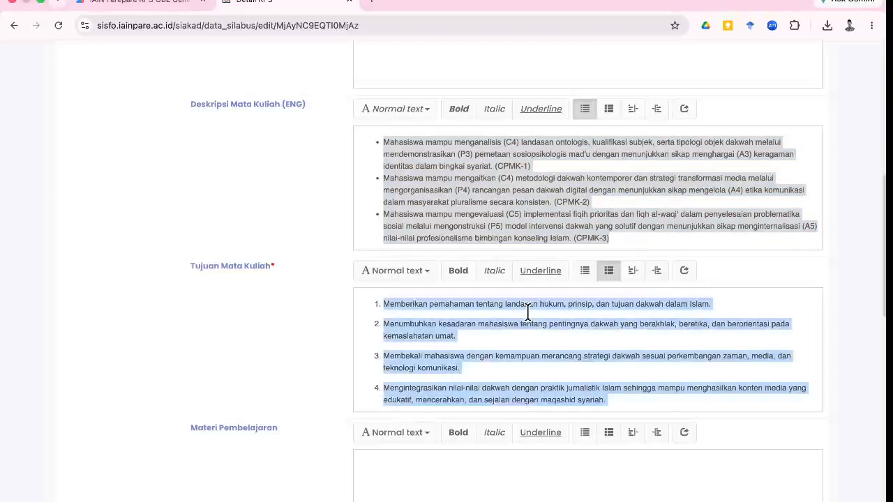
pyautogui.press('BackSpace')
pyautogui.press('BackSpace')
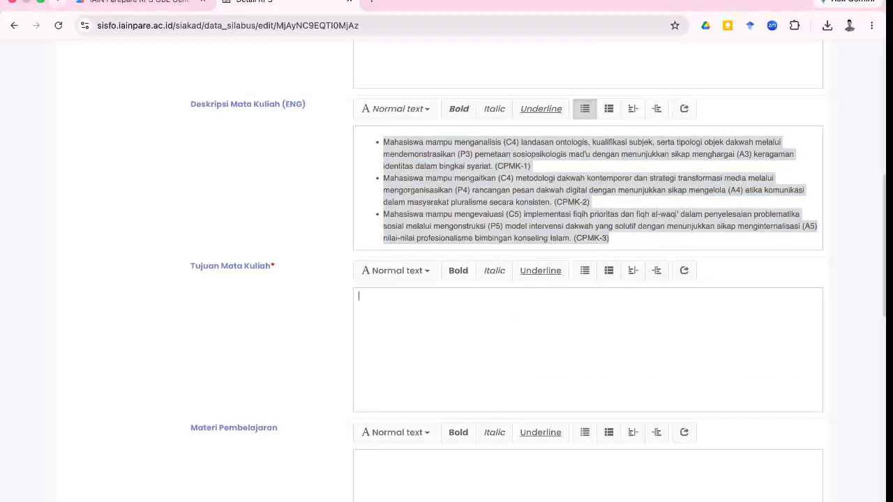
pyautogui.rightClick(407, 316)
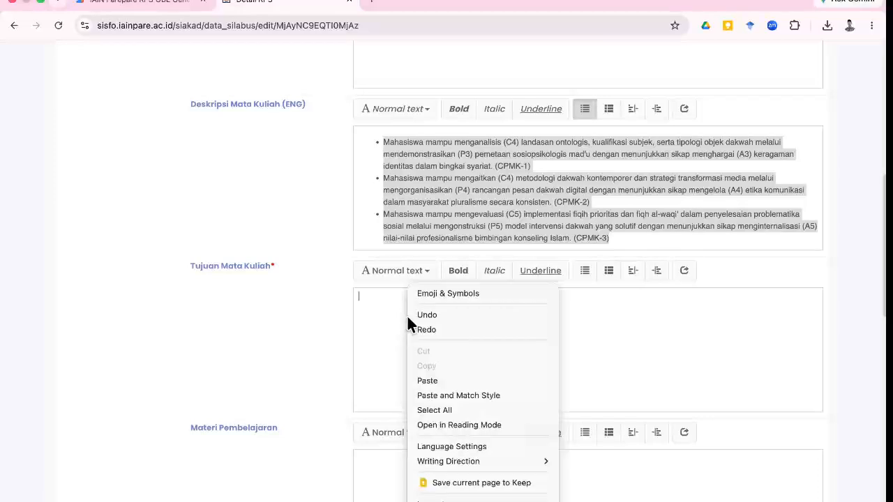
pyautogui.click(457, 396)
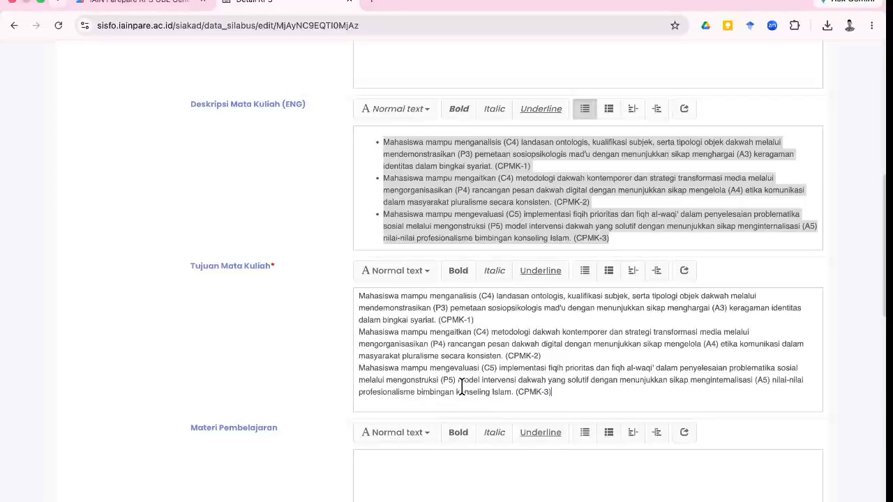
pyautogui.hotkey('ctrl', 'a')
pyautogui.click(427, 272)
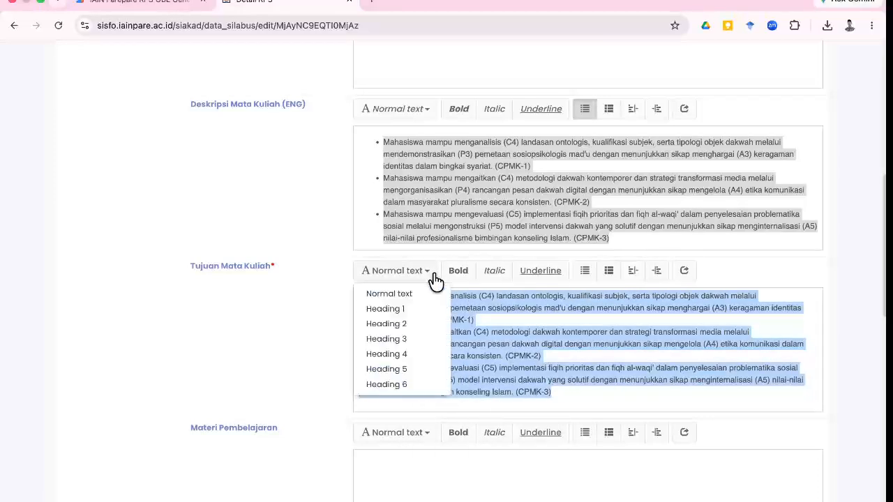
pyautogui.click(408, 323)
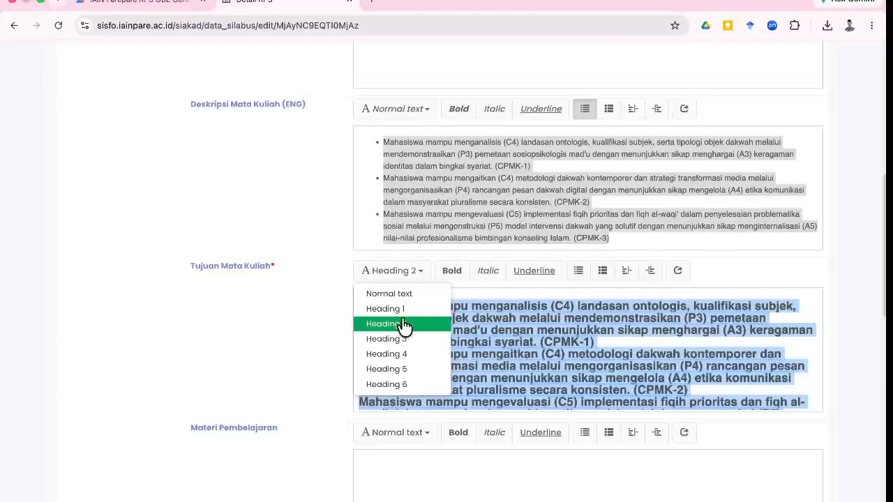
pyautogui.click(404, 296)
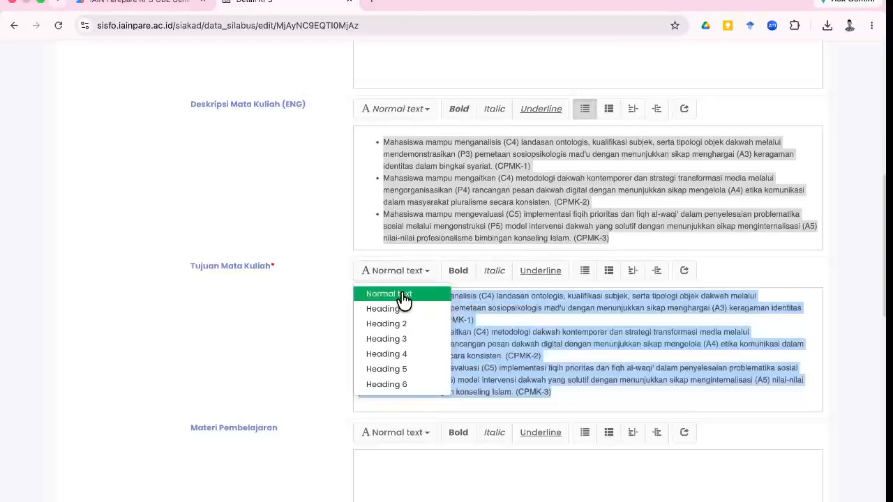
pyautogui.click(583, 272)
pyautogui.scroll(-2, 318, 380)
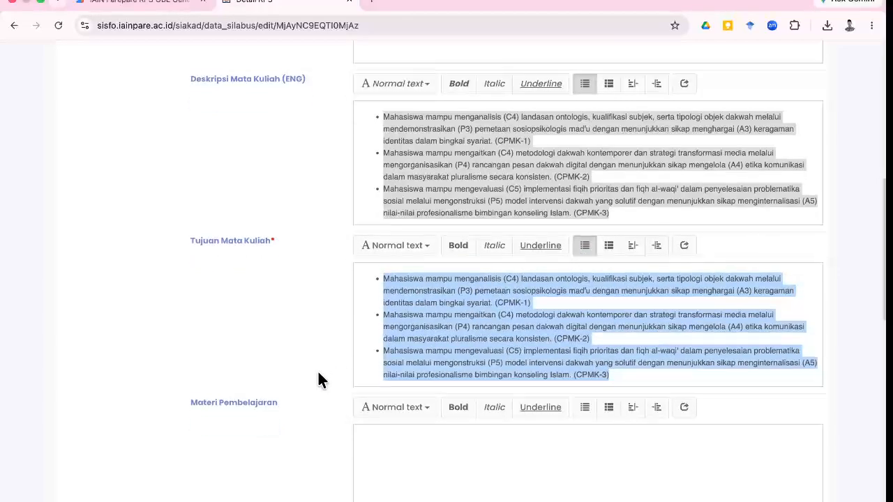
pyautogui.hotkey('ctrl', 'Left')
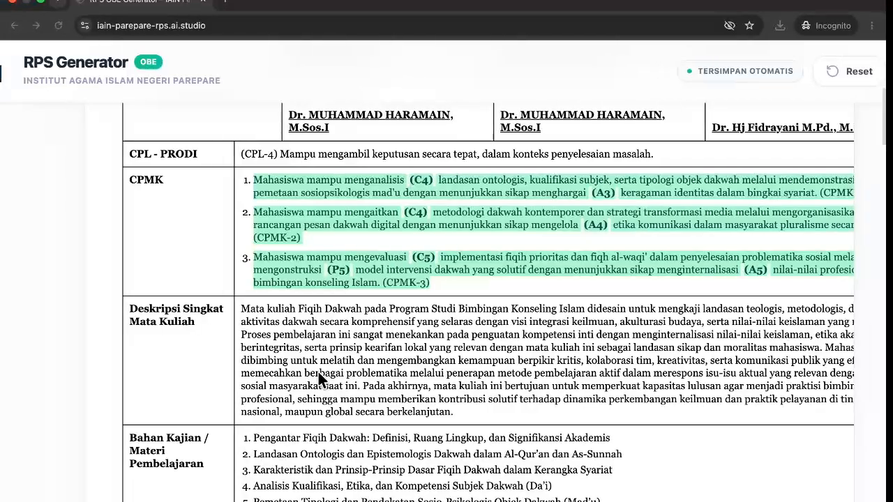
# Copy the RPS Generator's Deskripsi Singkat paragraph and paste it over the English description's CPMK bullets.
pyautogui.moveTo(477, 411); pyautogui.dragTo(245, 308)
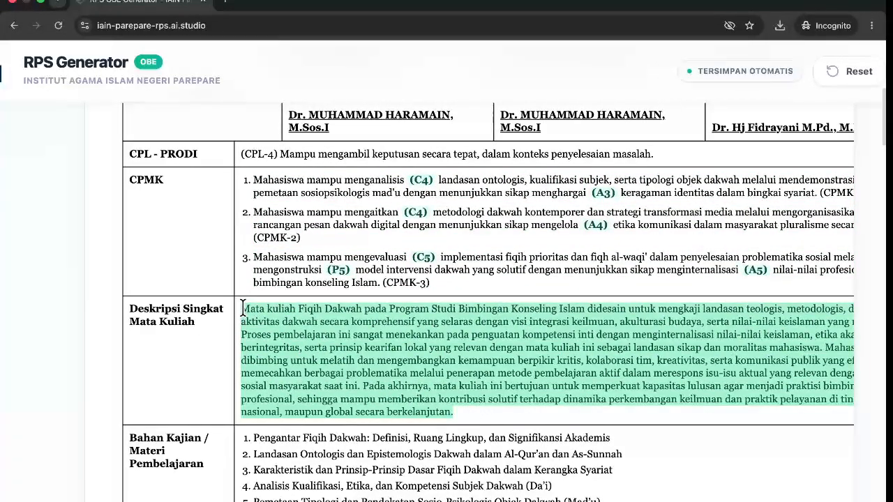
pyautogui.hotkey('ctrl', 'Right')
pyautogui.scroll(3, 419, 210)
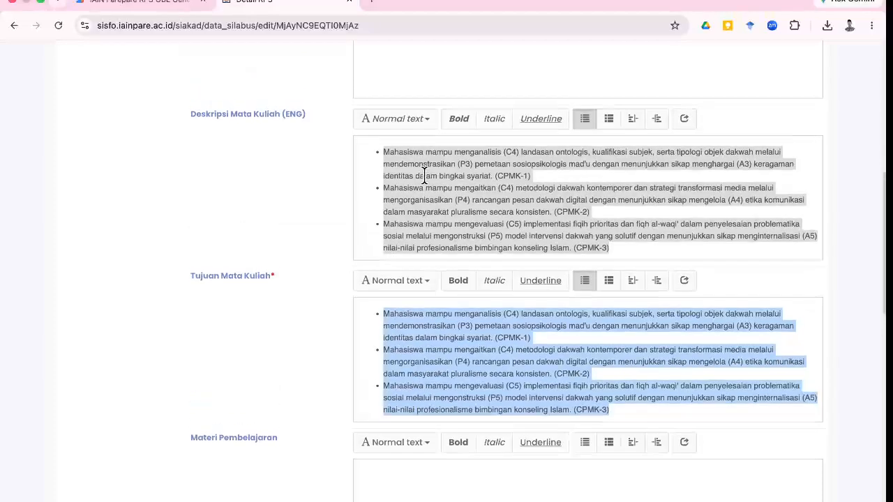
pyautogui.click(417, 213)
pyautogui.press('super+a')
pyautogui.press('BackSpace')
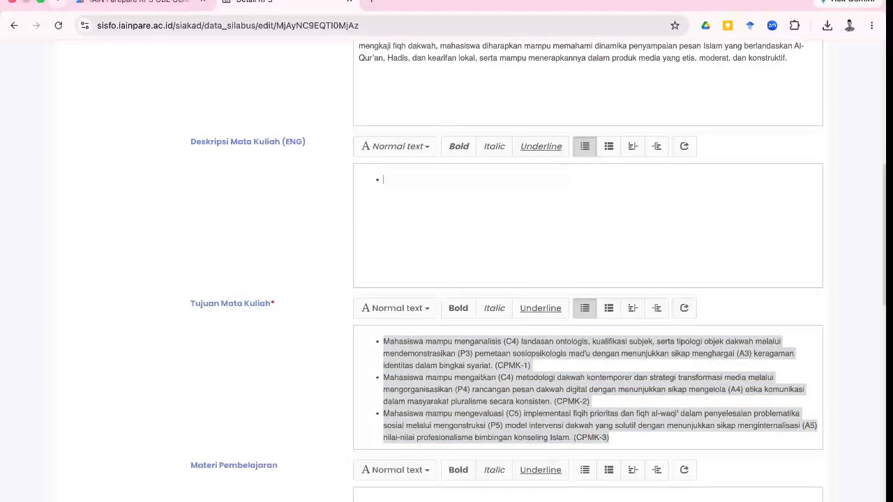
pyautogui.write('Mata kuliah Fiqih Dakwah pada Program Studi Bimbingan Konseling Islam didesain untuk mengkaji landasan teologis, metodologis, dan yuridis aktivitas dakwah secara komprehensif yang selaras dengan visi integrasi keilmuan, akulturasi budaya, serta nilai-nilai keislaman yang moderat. Proses pembelajaran ini sangat menekankan pada penguatan kompetensi inti dengan menginternalisasi nilai-nilai keislaman, etika akademik yang berintegritas, serta prinsip kearifan lokal yang relevan dengan mata kuliah ini sebagai landasan sikap dan moralitas mahasiswa. Mahasiswa dibimbing untuk melatih dan mengembangkan kemampuan berpikir kritis, kolaborasi tim, kreativitas, serta komunikasi publik yang efektif guna memecahkan berbagai problematika melalui penerapan metode pembelajaran aktif dalam merespons isu-isu aktual yang relevan dengan dinamika sosial masyarakat saat ini. Pada akhirnya, mata kuliah ini bertujuan untuk memperkuat kapasitas lulusan agar menjadi praktisi bimbingan yang profesional, sehingga mampu memberikan kontribusi solutif terhadap dinamika perkembangan keilmuan dan praktik pelayanan di tingkat lokal, nasional, maupun global secara berkelanjutan.')
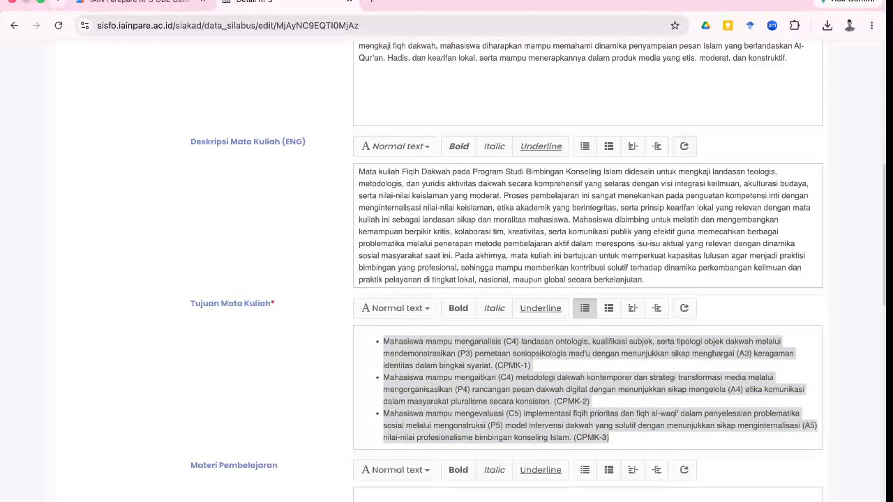
pyautogui.scroll(-5, 341, 281)
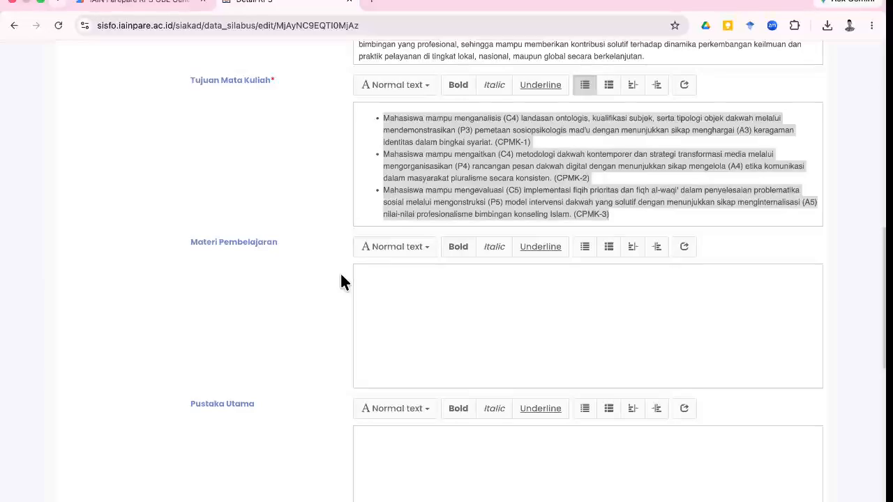
pyautogui.hotkey('ctrl', 'Left')
pyautogui.scroll(-5, 345, 307)
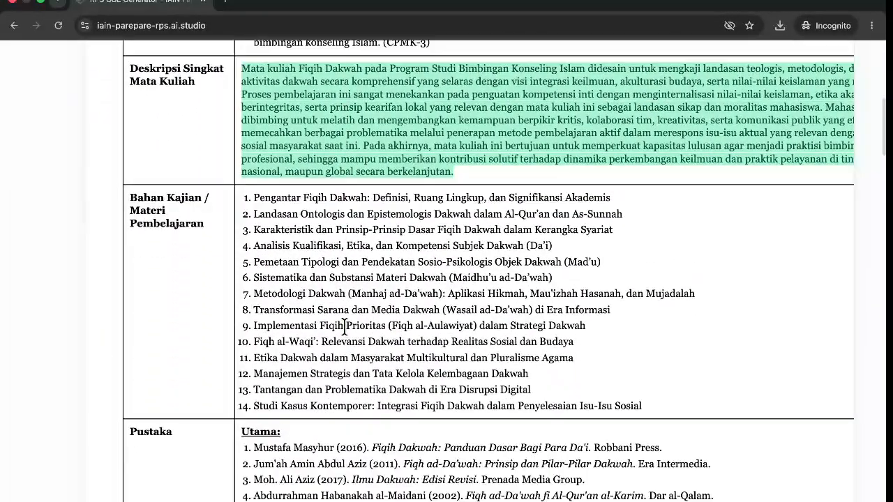
# Copy the 14 Bahan Kajian topics from RPS Generator and paste them into Materi Pembelajaran.
pyautogui.moveTo(654, 406); pyautogui.dragTo(238, 200)
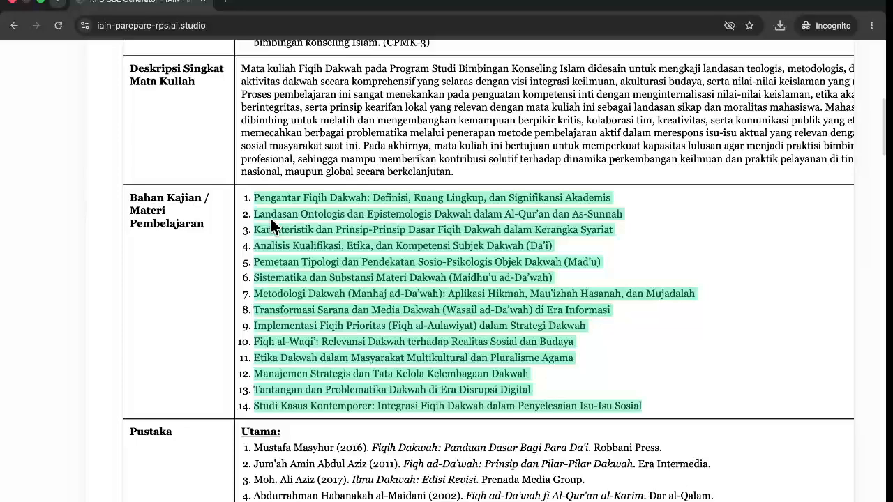
pyautogui.hotkey('ctrl', 'Right')
pyautogui.click(395, 247)
pyautogui.click(386, 299)
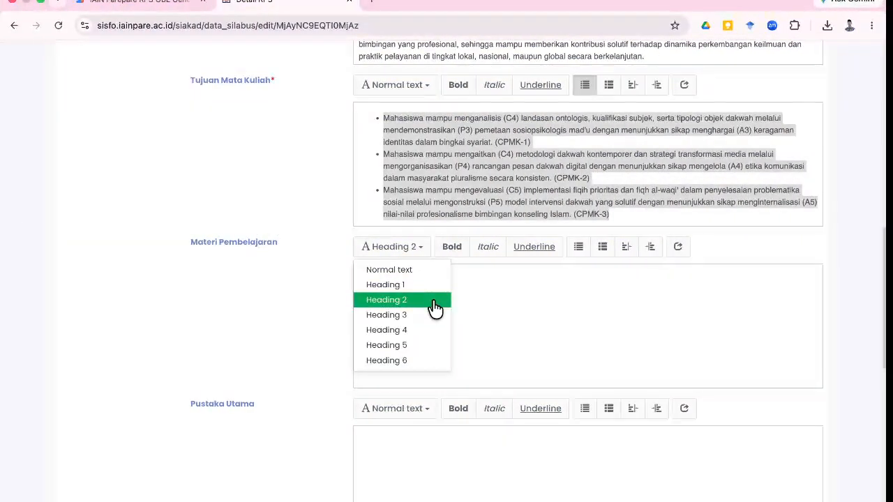
pyautogui.hotkey('ctrl', 'v')
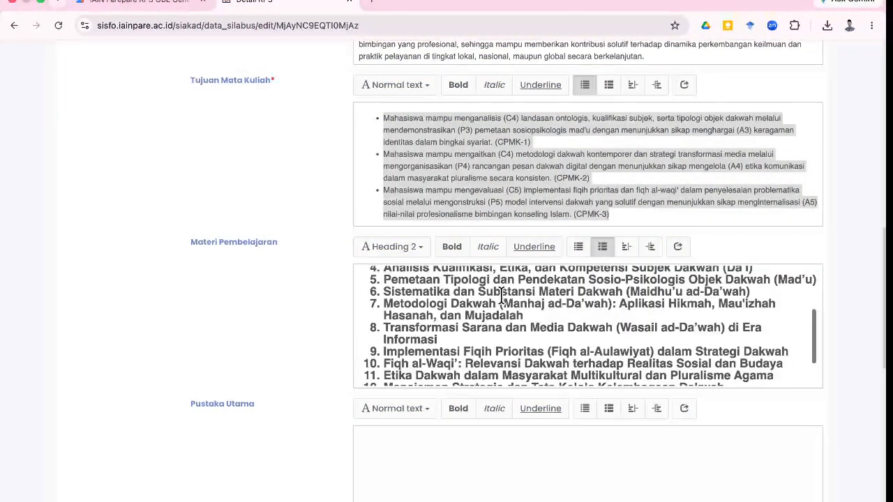
pyautogui.hotkey('ctrl', 'a')
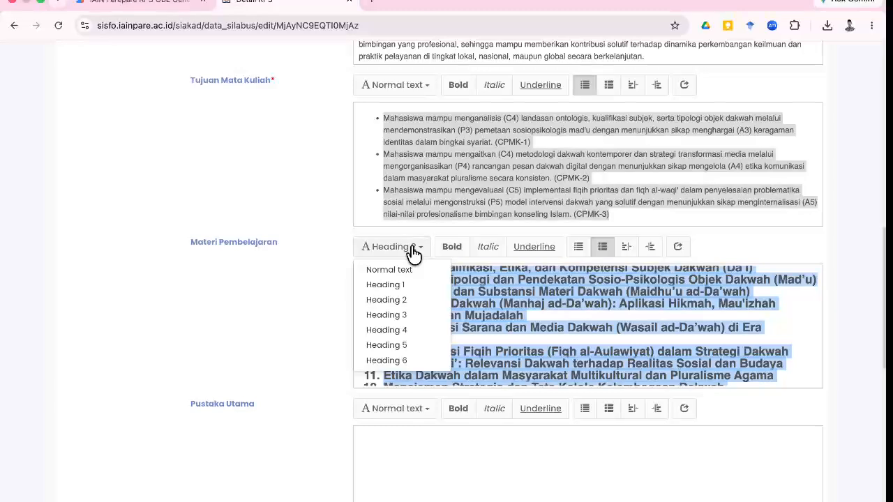
# Set the Materi Pembelajaran topics to Normal text and format them as a bulleted list.
pyautogui.click(409, 258)
pyautogui.click(400, 253)
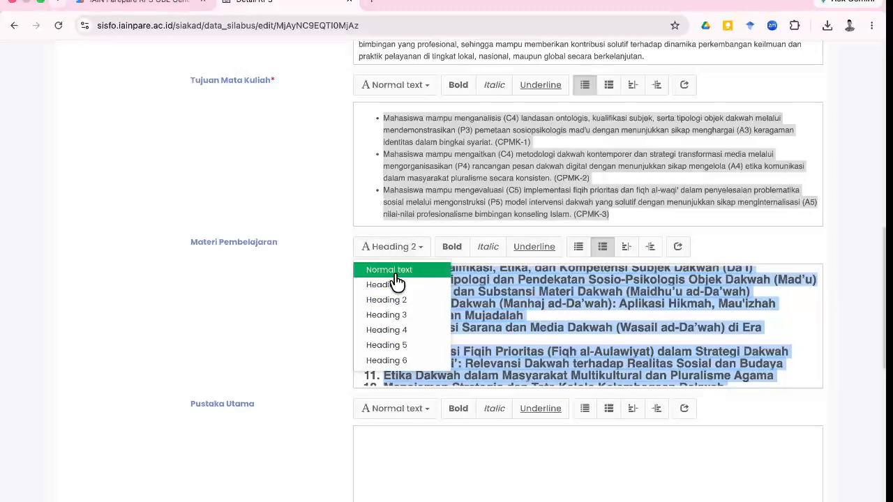
pyautogui.click(395, 272)
pyautogui.click(397, 272)
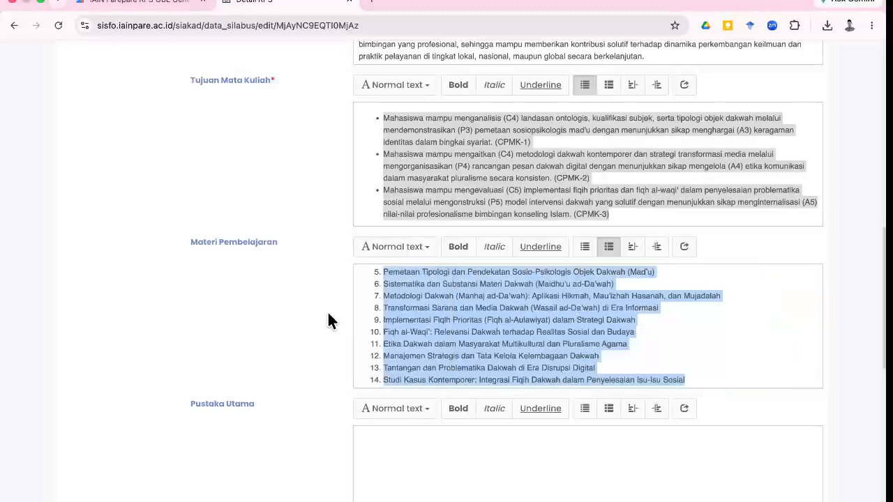
pyautogui.click(610, 250)
pyautogui.click(412, 250)
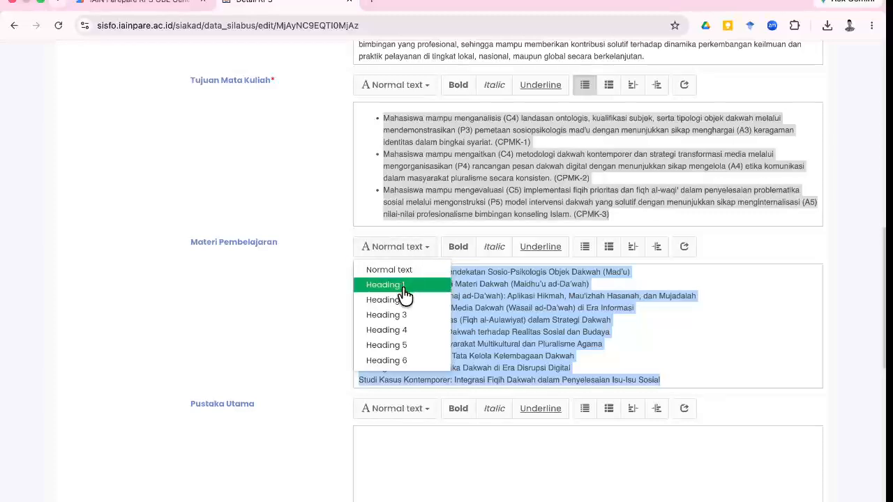
pyautogui.click(402, 286)
pyautogui.click(405, 251)
pyautogui.click(395, 270)
pyautogui.click(406, 251)
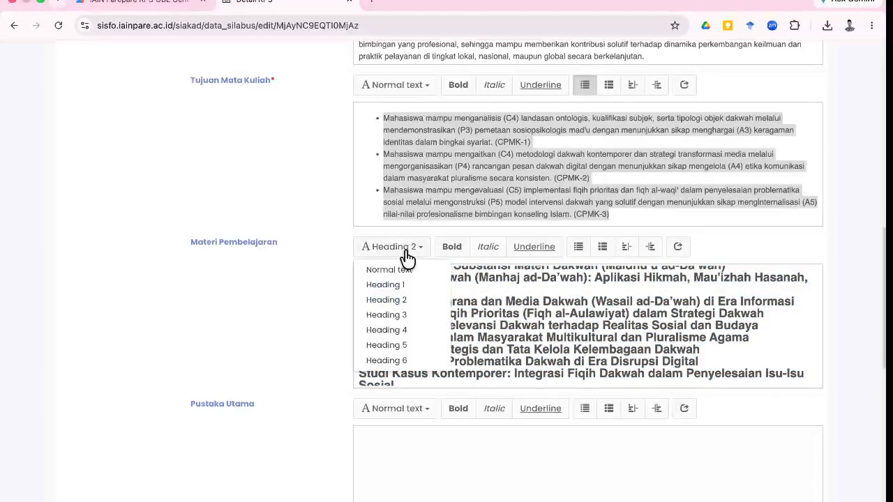
pyautogui.click(398, 270)
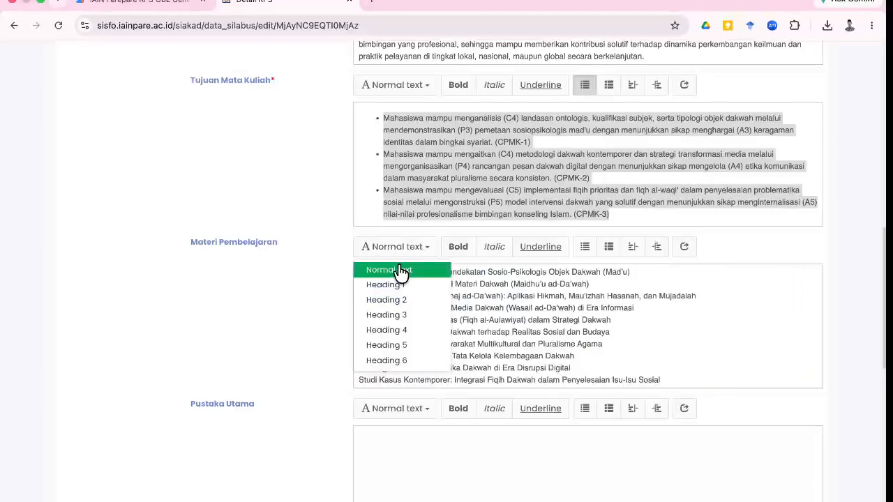
pyautogui.click(587, 248)
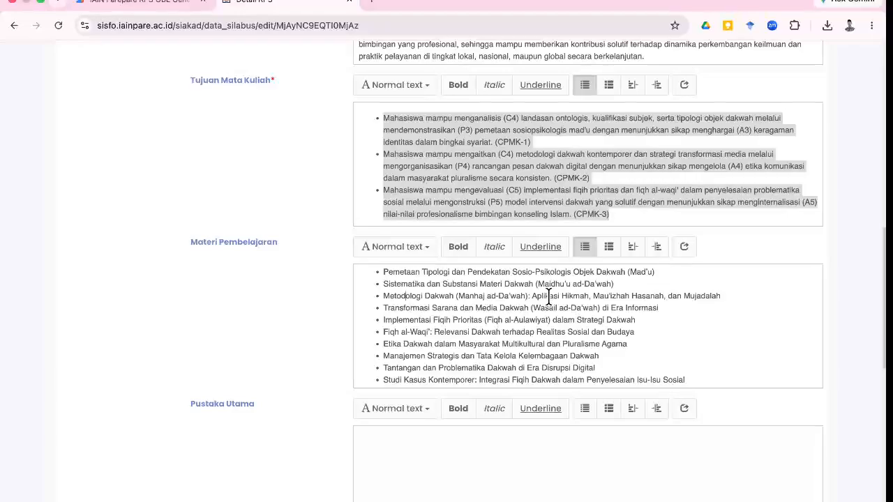
pyautogui.scroll(-3, 548, 296)
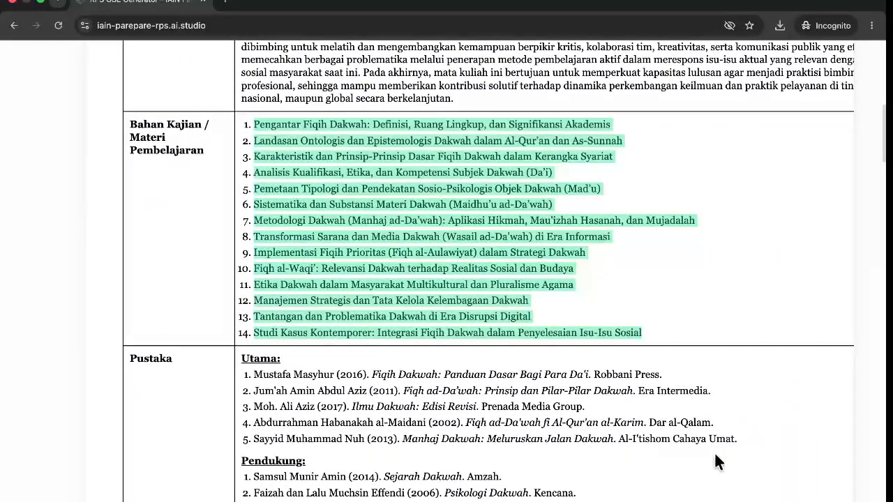
# Copy the five main references from the RPS document into Pustaka Utama.
pyautogui.moveTo(741, 436); pyautogui.dragTo(258, 368)
pyautogui.press('super+c')
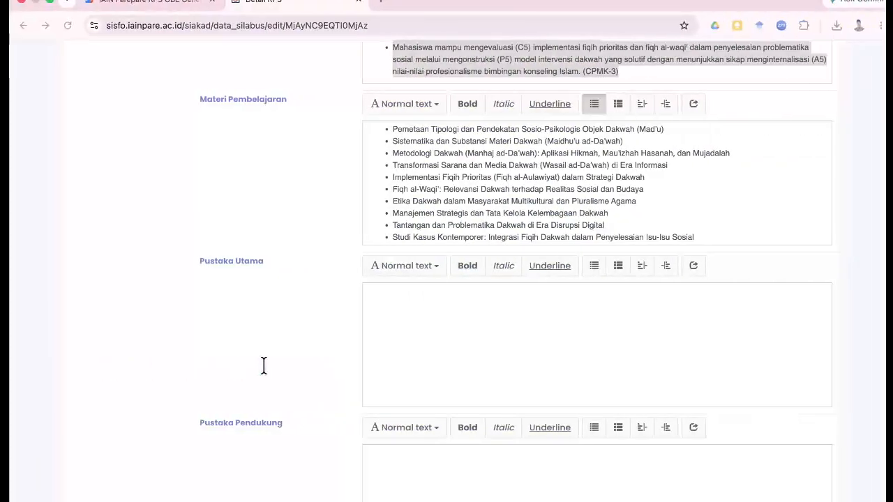
pyautogui.click(419, 345)
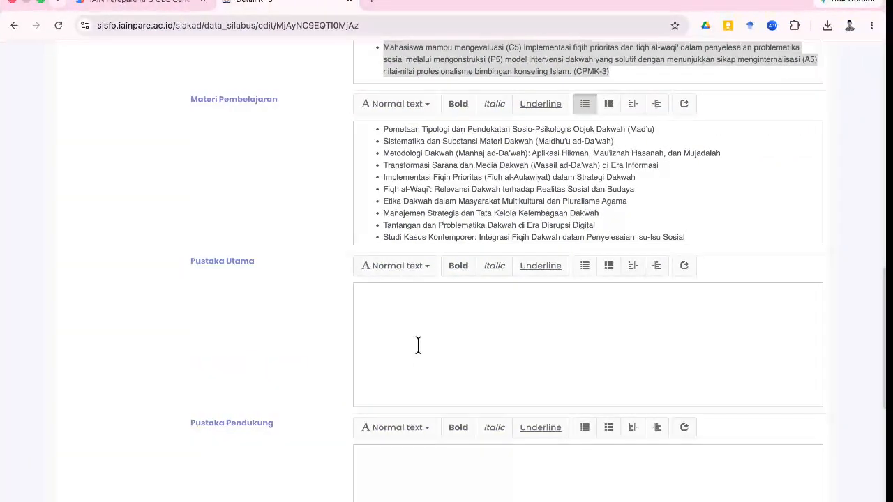
pyautogui.press('super+v')
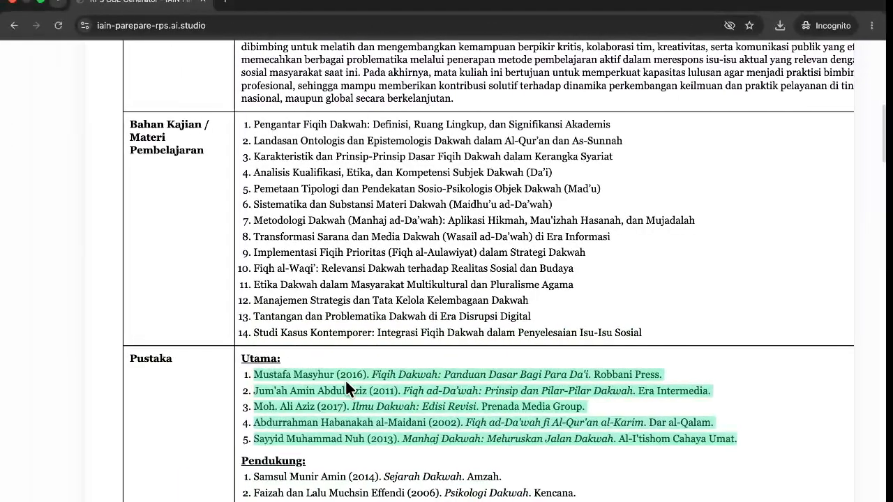
pyautogui.scroll(-3, 345, 379)
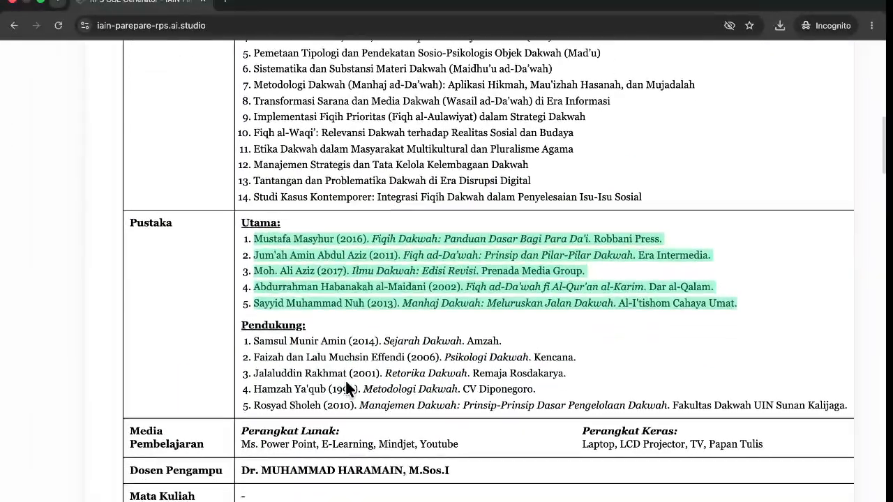
# Copy the five supporting references from the RPS document into Pustaka Pendukung.
pyautogui.moveTo(846, 387); pyautogui.dragTo(244, 325)
pyautogui.press('super+c')
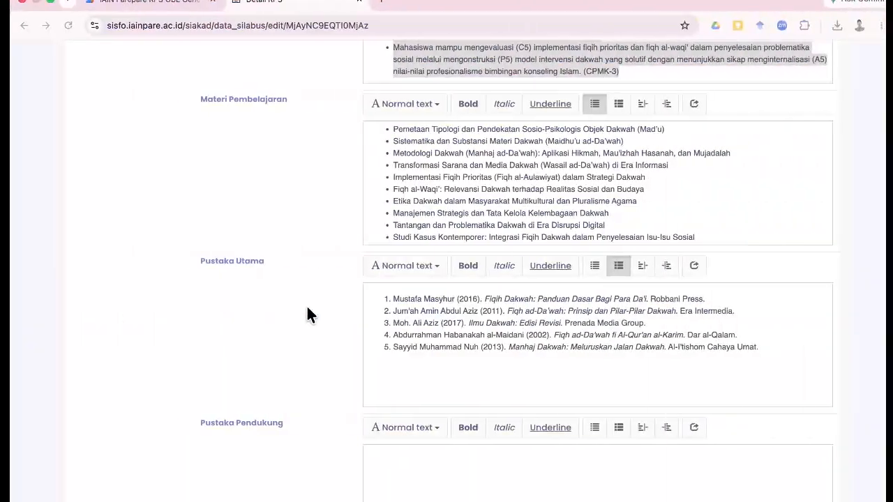
pyautogui.click(396, 427)
pyautogui.click(498, 484)
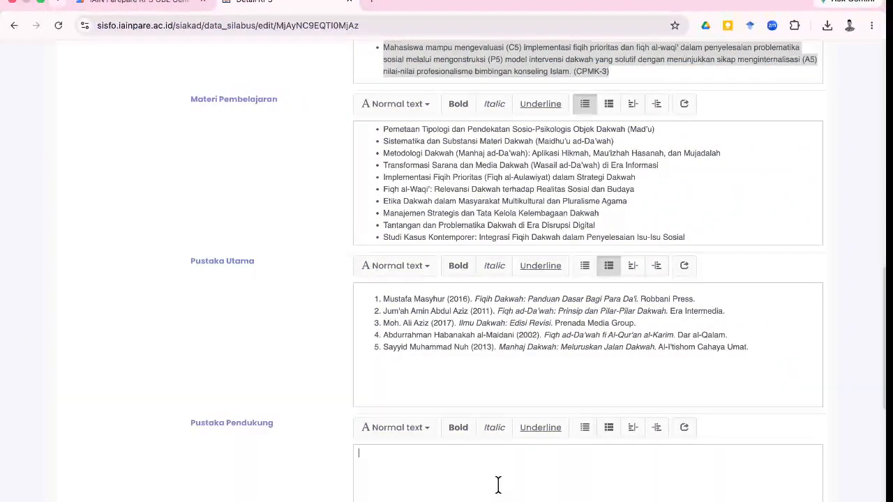
pyautogui.press('super+v')
pyautogui.scroll(-4, 498, 482)
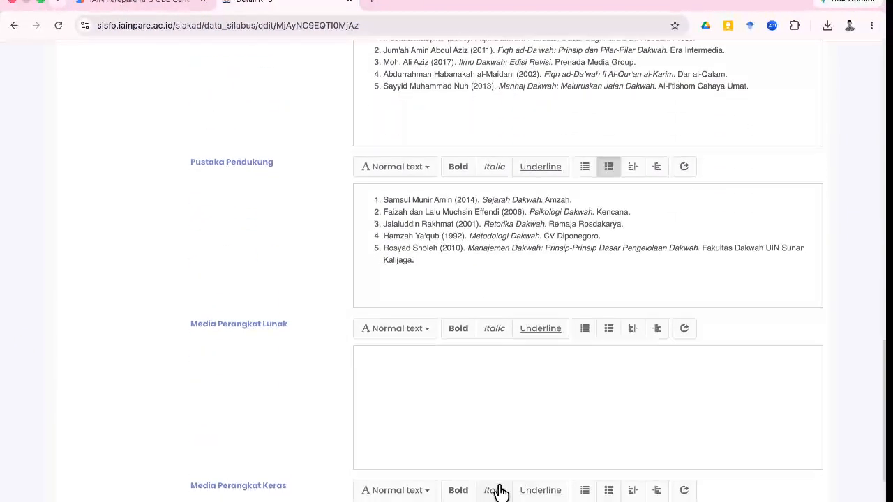
pyautogui.scroll(-3, 498, 491)
pyautogui.scroll(9, 499, 492)
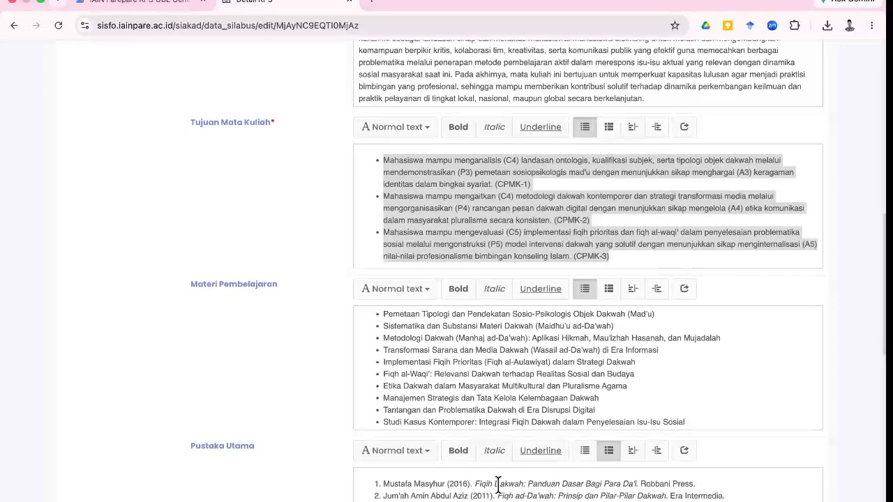
pyautogui.scroll(-10, 497, 485)
# Attach the RPS_FIQIH DAKWAH .docx from Downloads as Dokumen RPS, then save and confirm with Ya, Yakin.
pyautogui.click(394, 445)
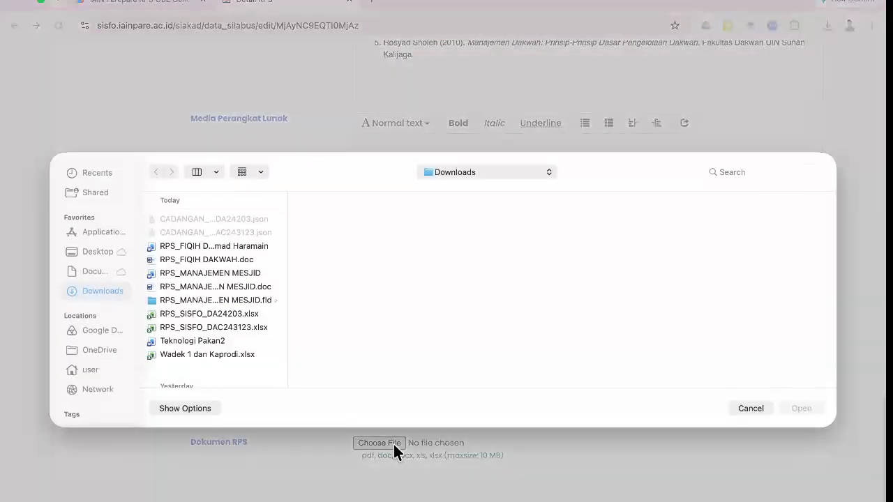
pyautogui.click(231, 248)
pyautogui.click(797, 409)
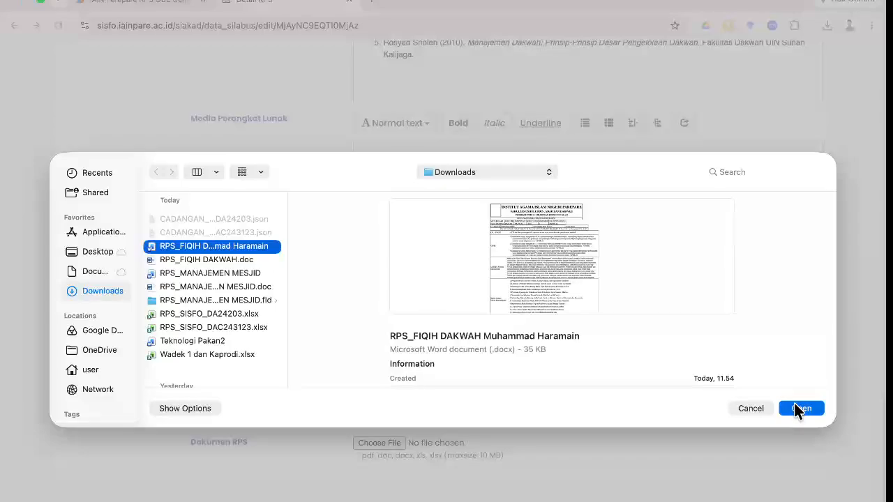
pyautogui.scroll(20, 495, 455)
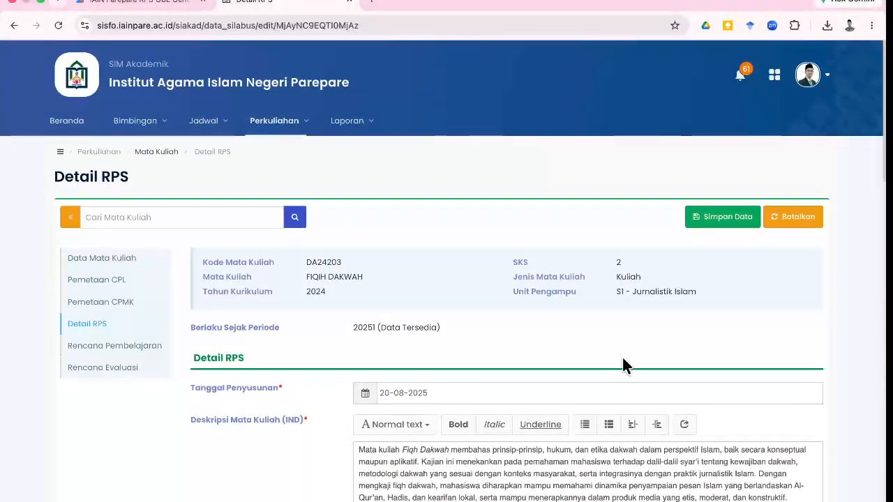
pyautogui.click(719, 217)
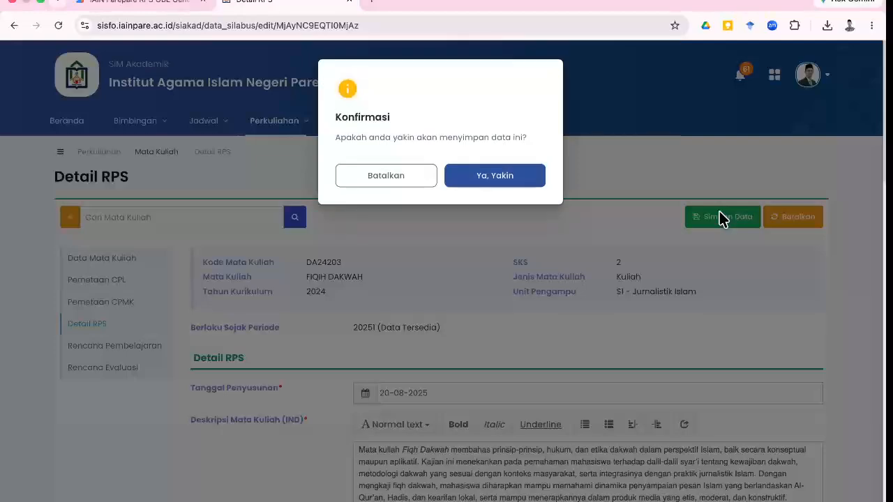
pyautogui.click(506, 176)
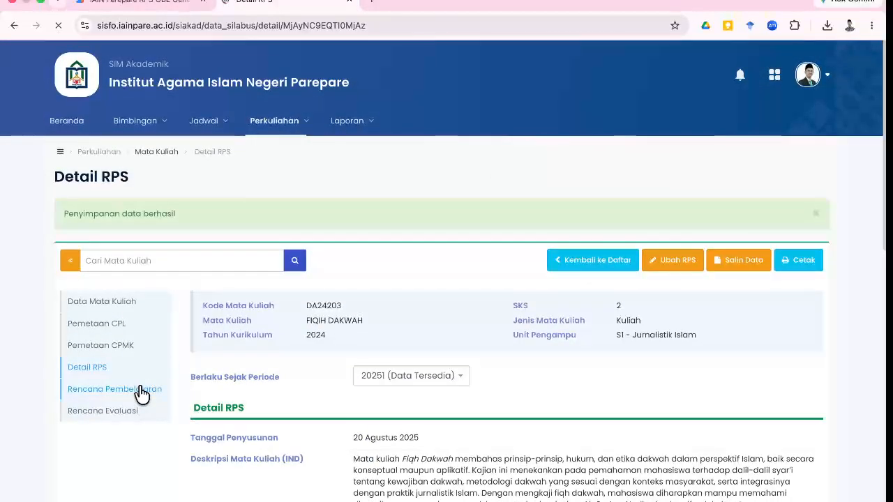
# Open the Rencana Pembelajaran session list and delete sessions 1 and 2.
pyautogui.click(142, 395)
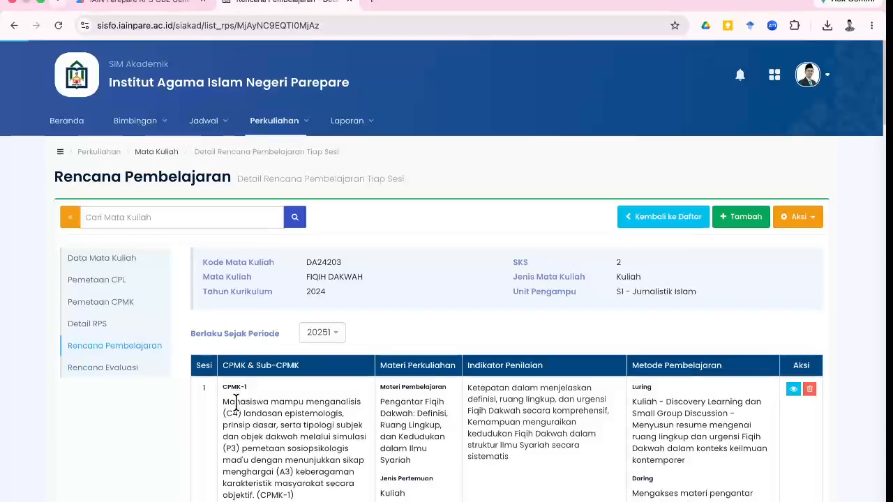
pyautogui.scroll(-1, 237, 403)
pyautogui.scroll(-3, 684, 384)
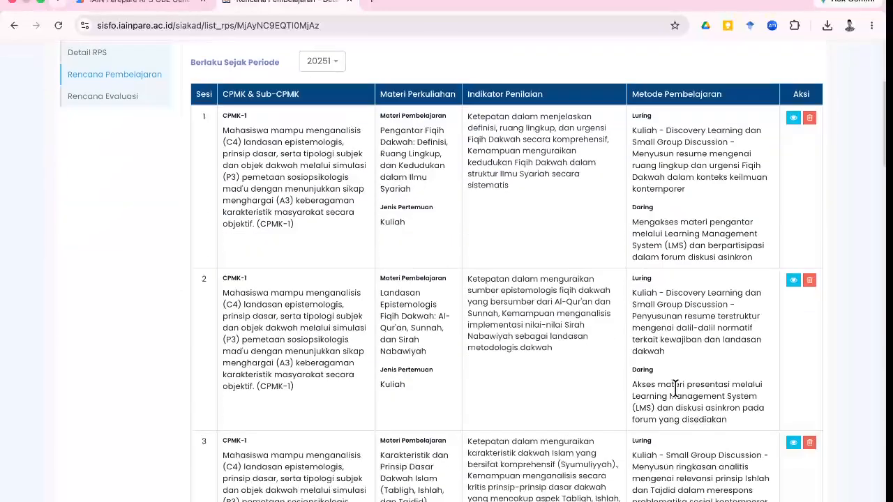
pyautogui.scroll(1, 677, 388)
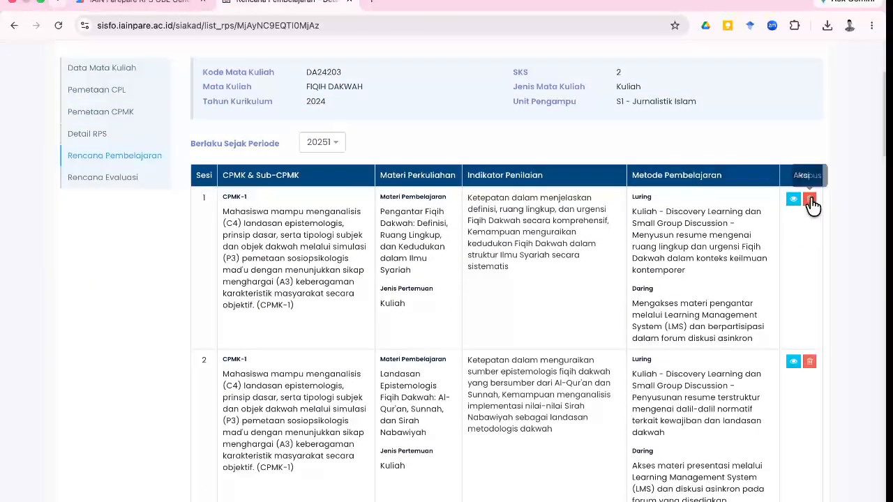
pyautogui.click(311, 148)
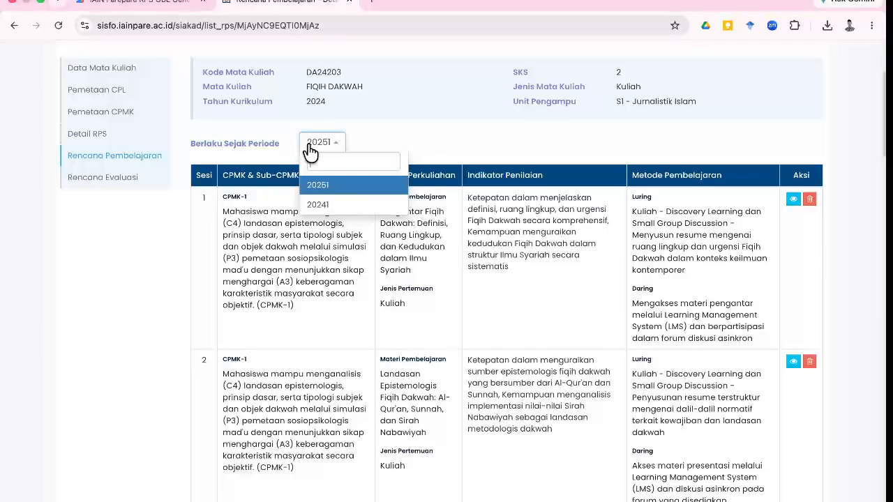
pyautogui.click(484, 138)
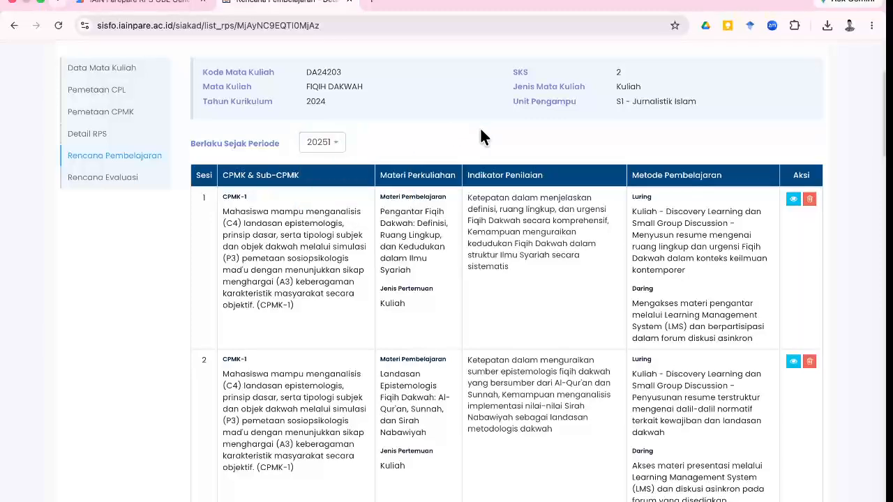
pyautogui.click(810, 199)
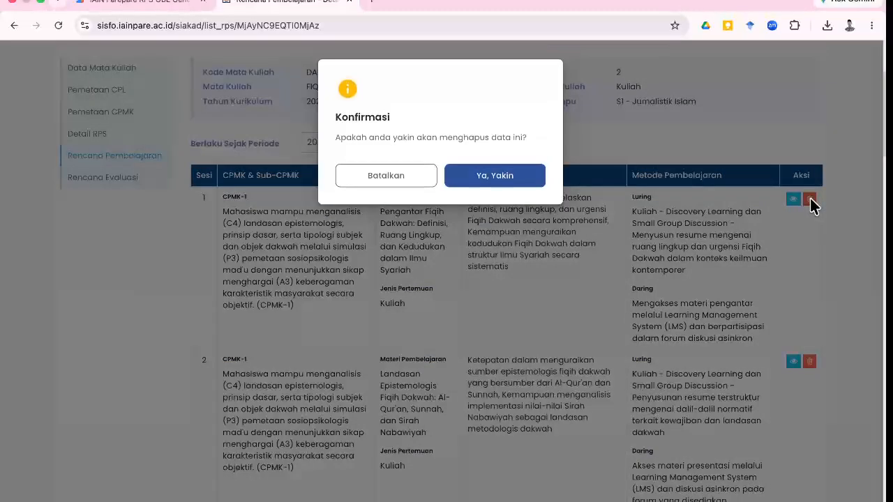
pyautogui.click(523, 179)
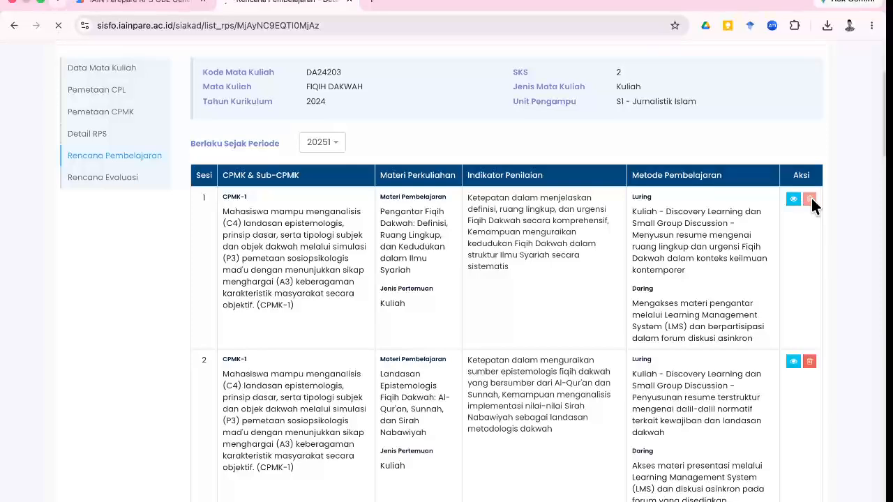
pyautogui.click(808, 246)
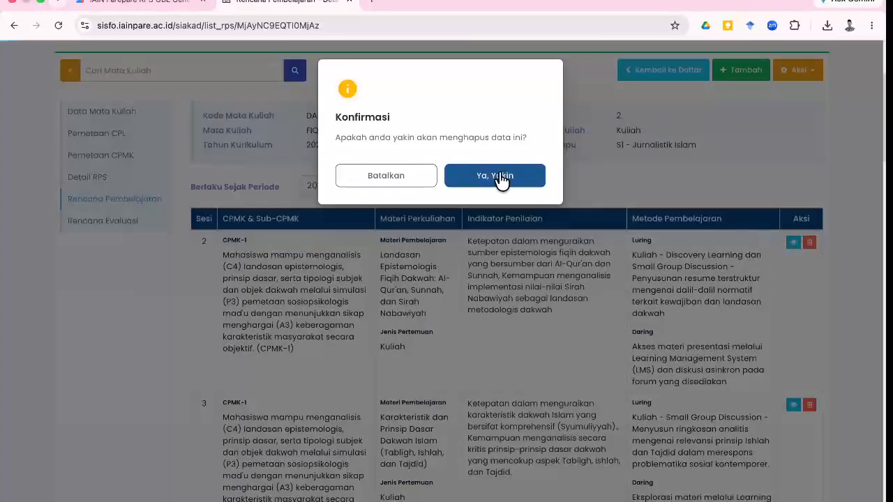
pyautogui.click(524, 174)
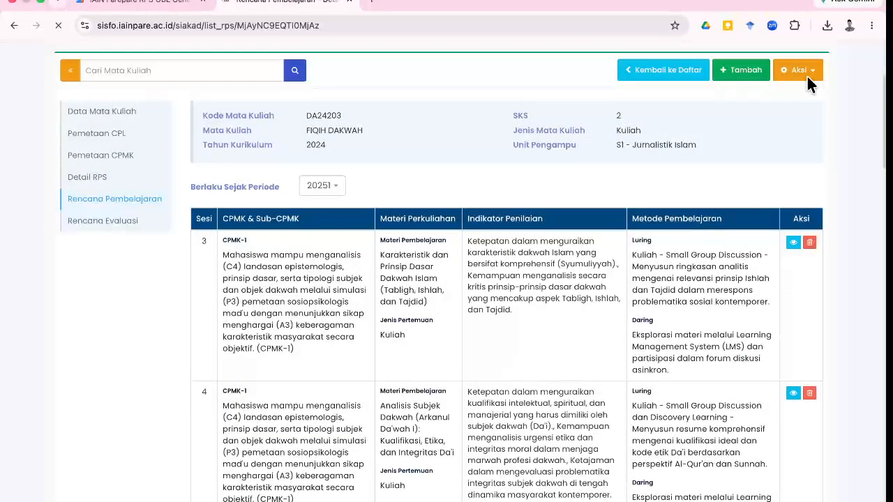
# Delete sessions 3 through 8, confirming each with Ya, Yakin.
pyautogui.click(807, 75)
pyautogui.click(809, 242)
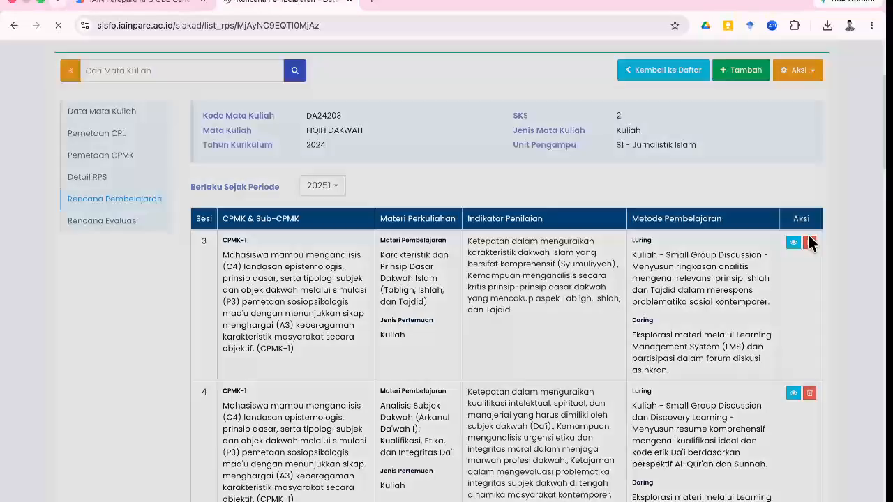
pyautogui.click(517, 175)
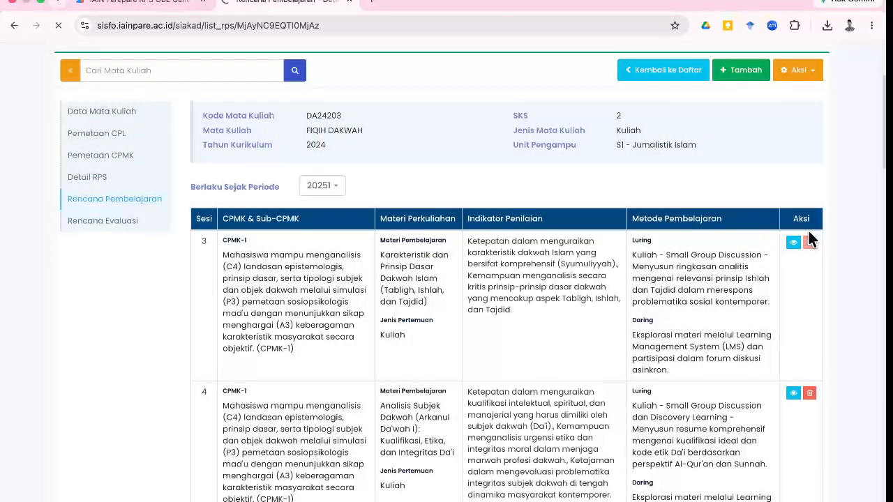
pyautogui.scroll(-1, 810, 244)
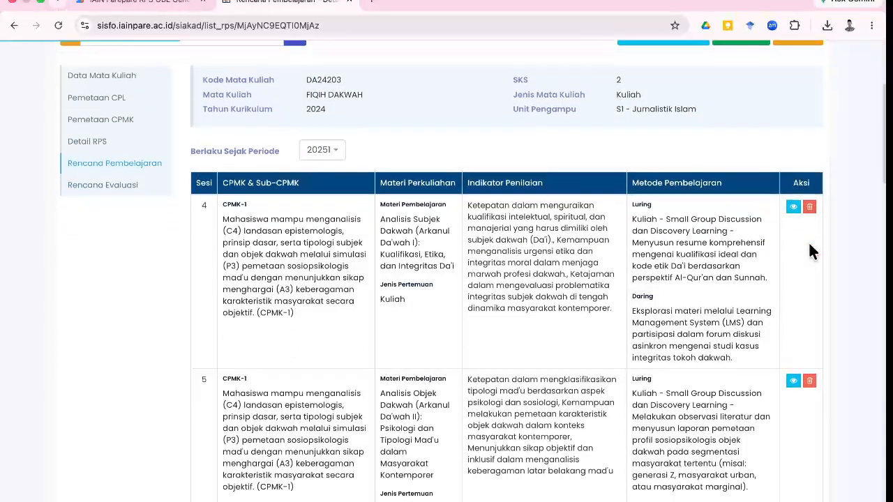
pyautogui.click(810, 206)
pyautogui.click(541, 181)
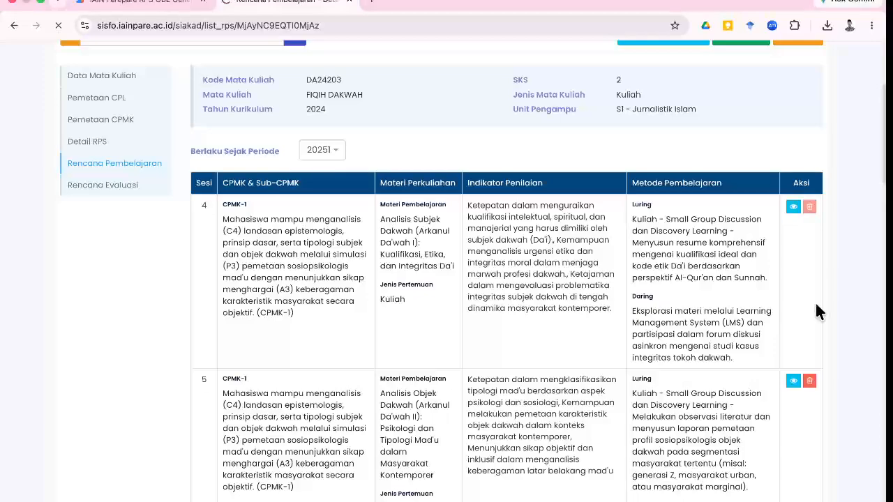
pyautogui.click(809, 207)
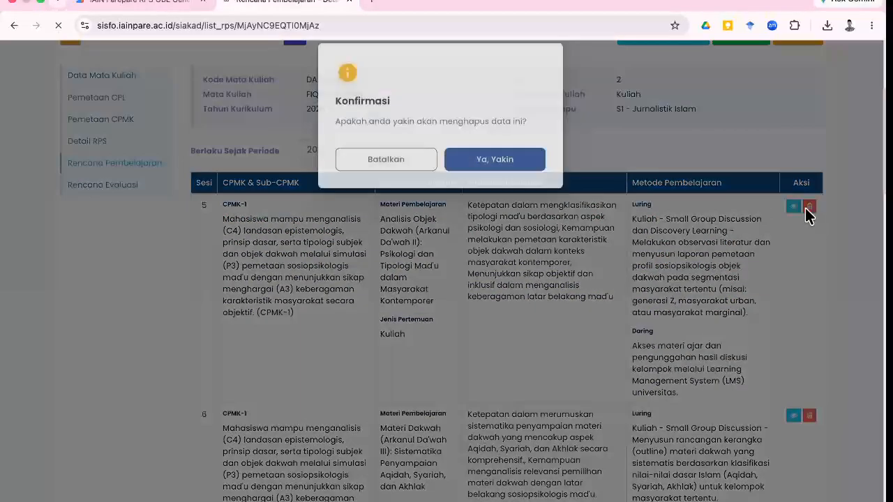
pyautogui.click(533, 182)
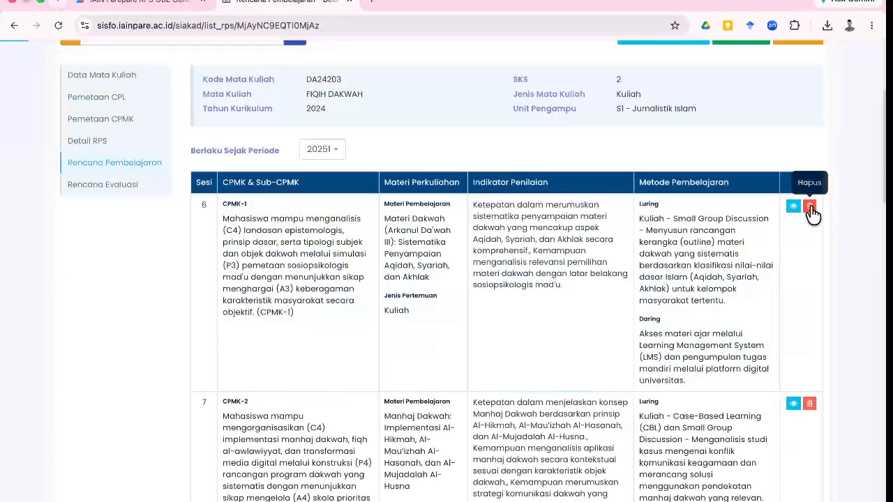
pyautogui.click(810, 207)
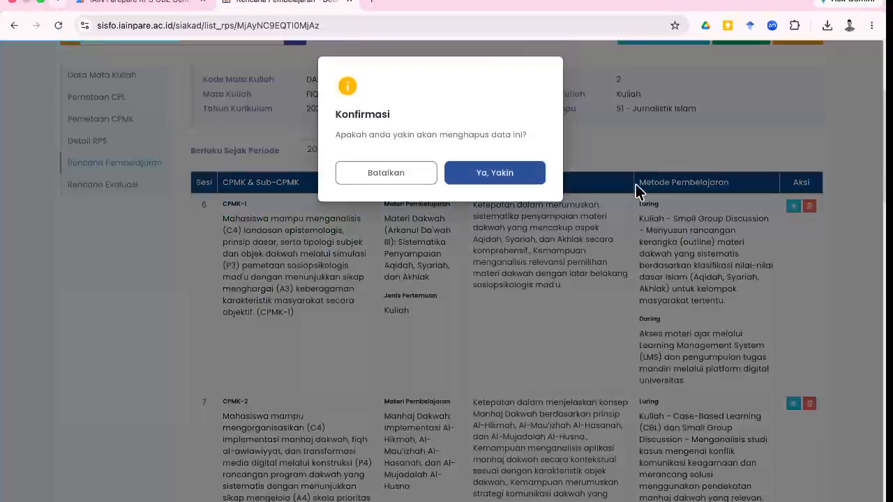
pyautogui.click(522, 190)
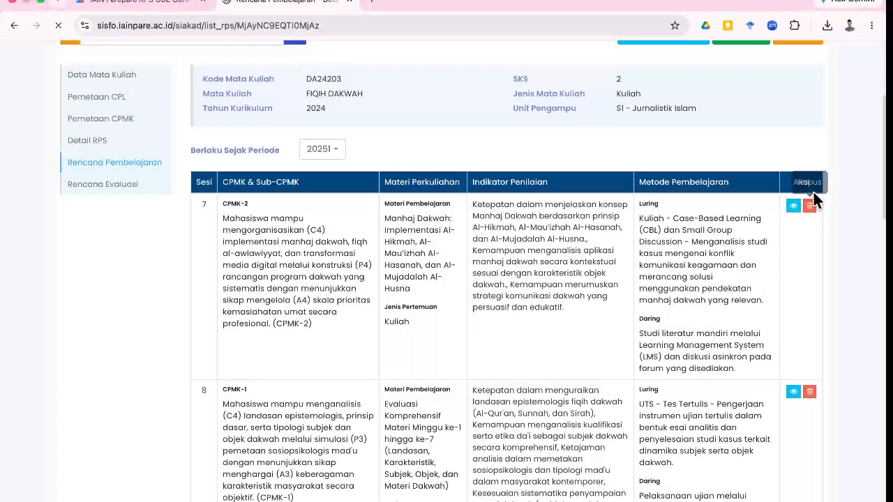
pyautogui.click(810, 207)
pyautogui.click(502, 181)
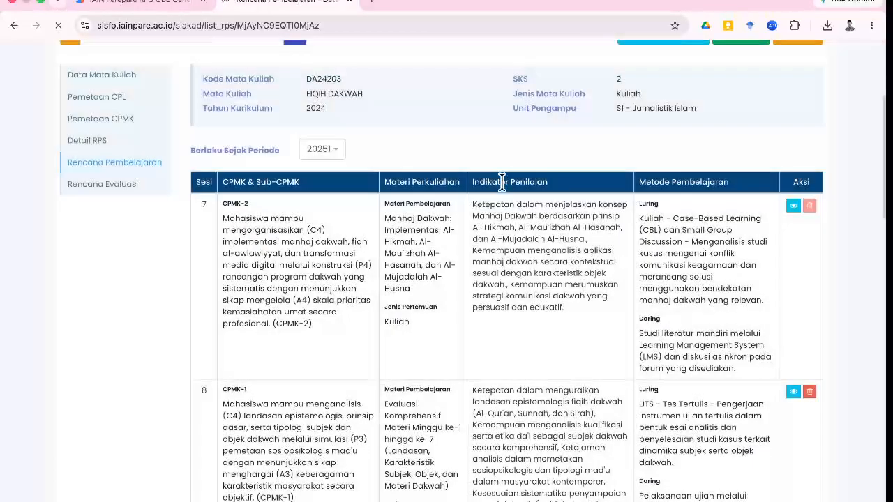
pyautogui.click(809, 206)
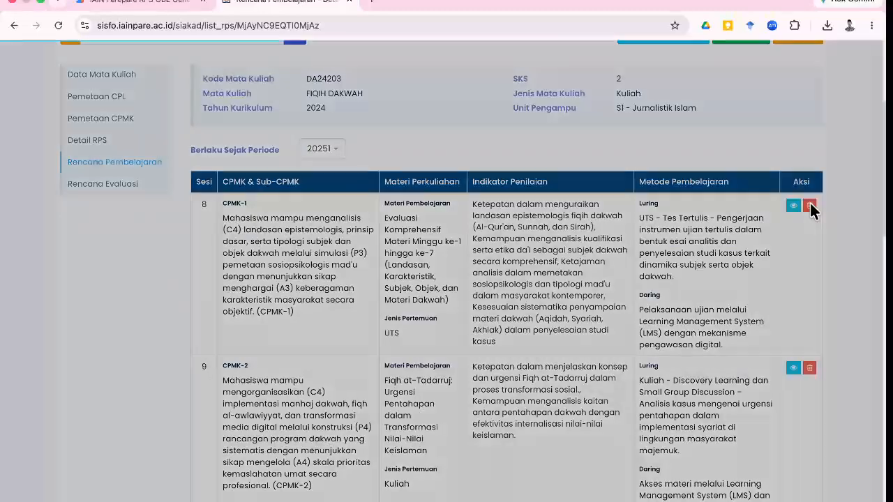
pyautogui.click(522, 183)
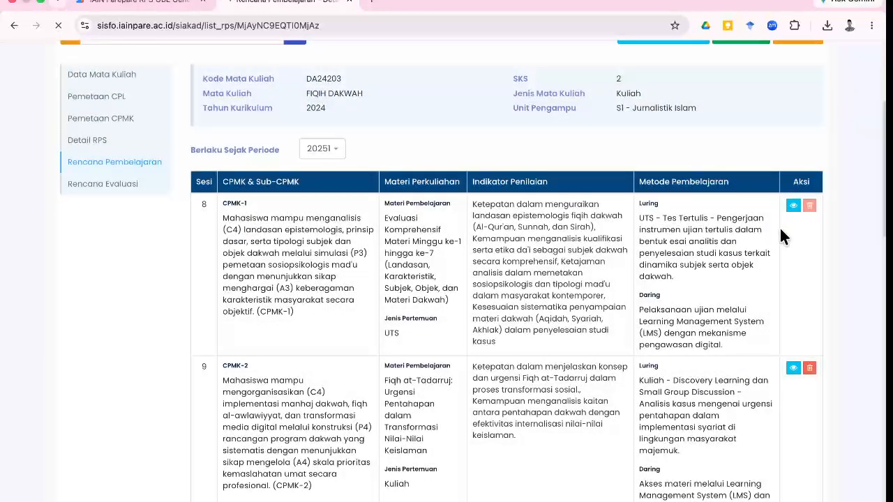
# Delete the remaining sessions 9 through 15, confirming each deletion.
pyautogui.click(809, 215)
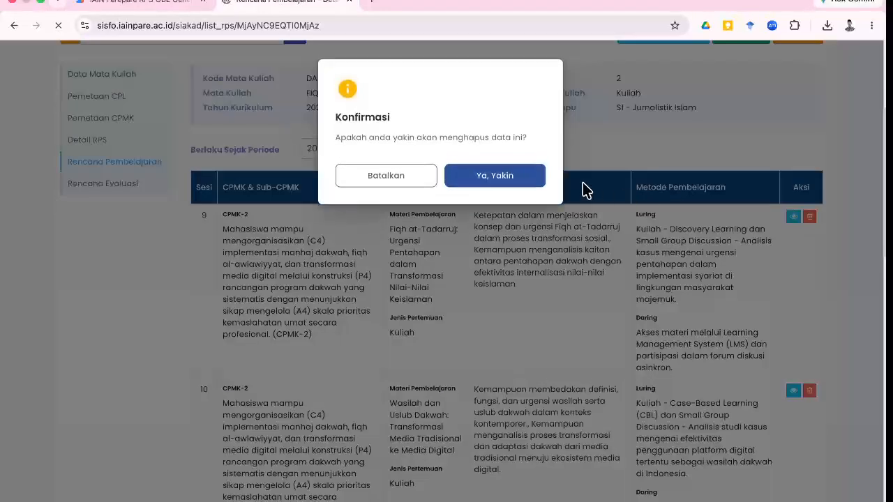
pyautogui.click(534, 179)
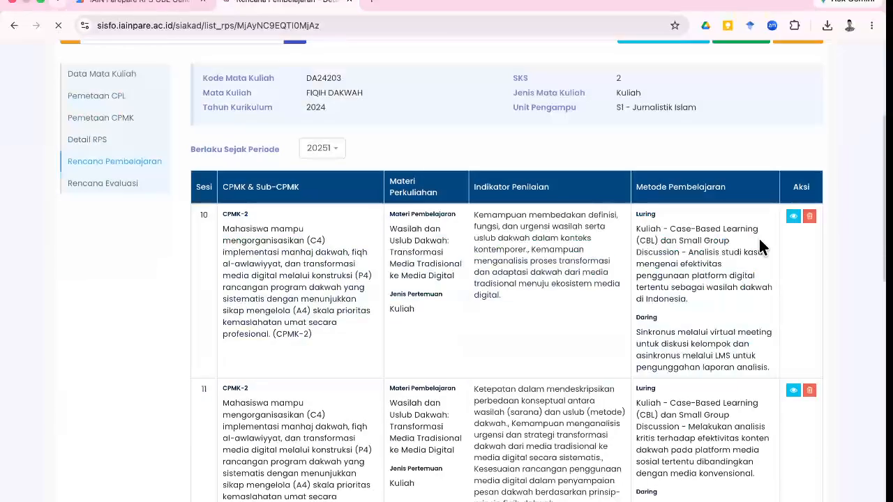
pyautogui.click(809, 216)
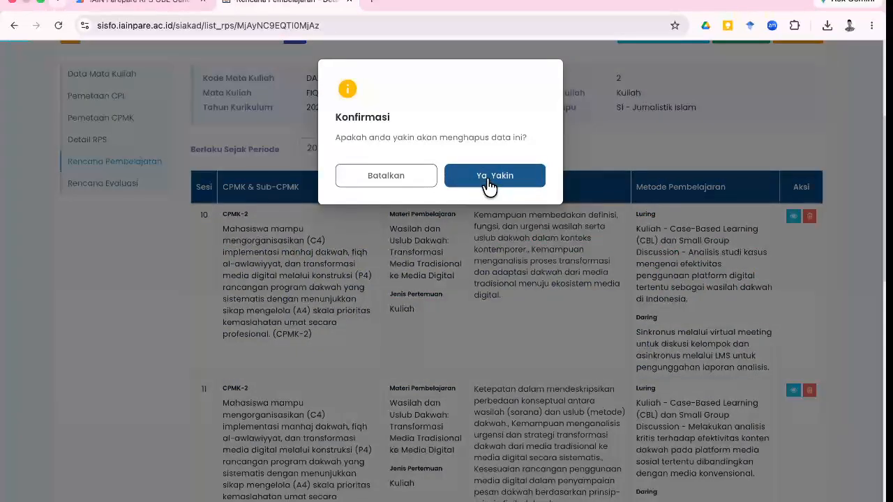
pyautogui.click(496, 183)
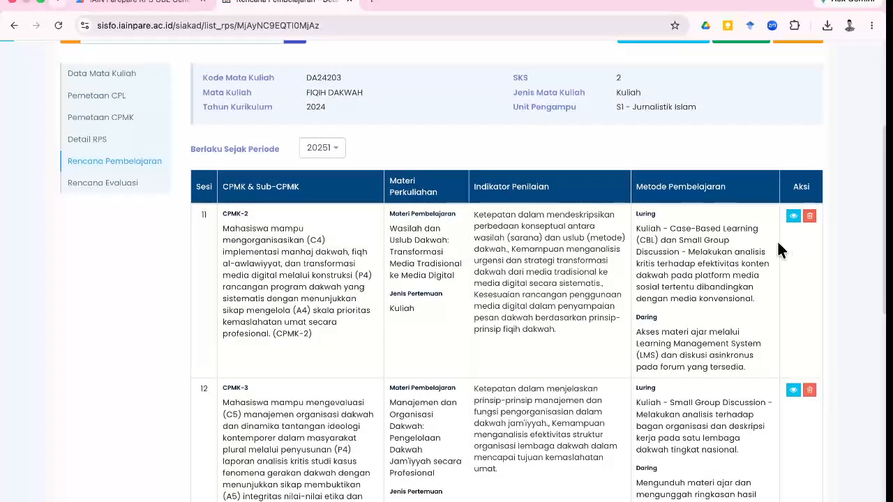
pyautogui.click(809, 216)
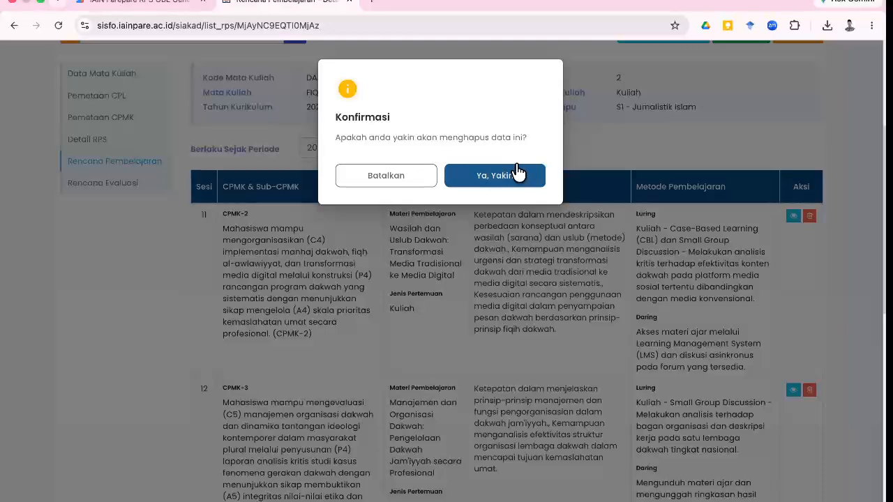
pyautogui.click(523, 175)
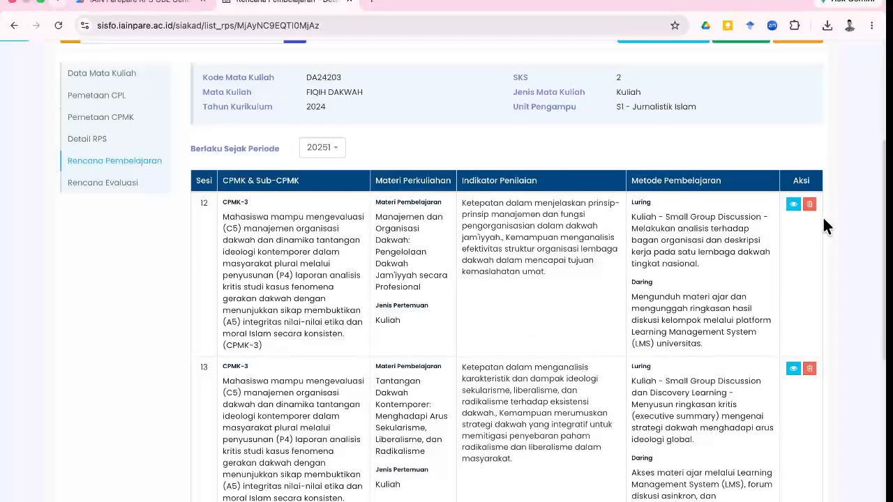
pyautogui.click(809, 205)
pyautogui.click(493, 178)
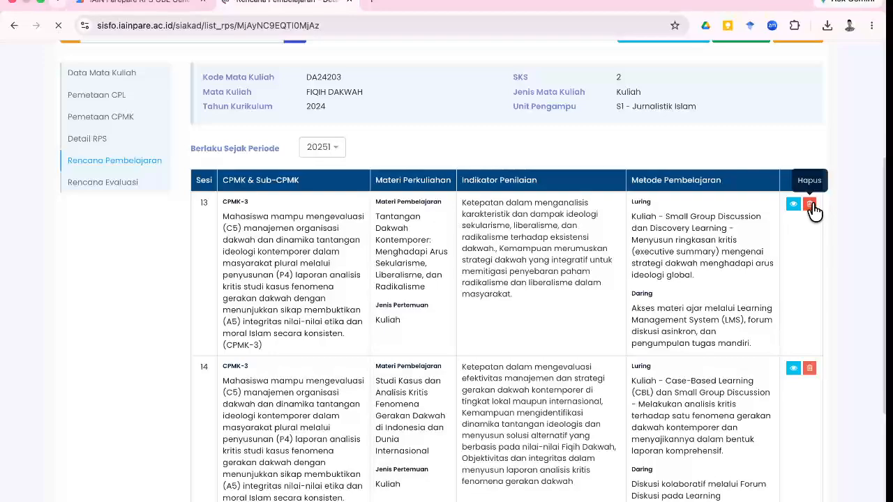
pyautogui.click(810, 204)
pyautogui.click(494, 176)
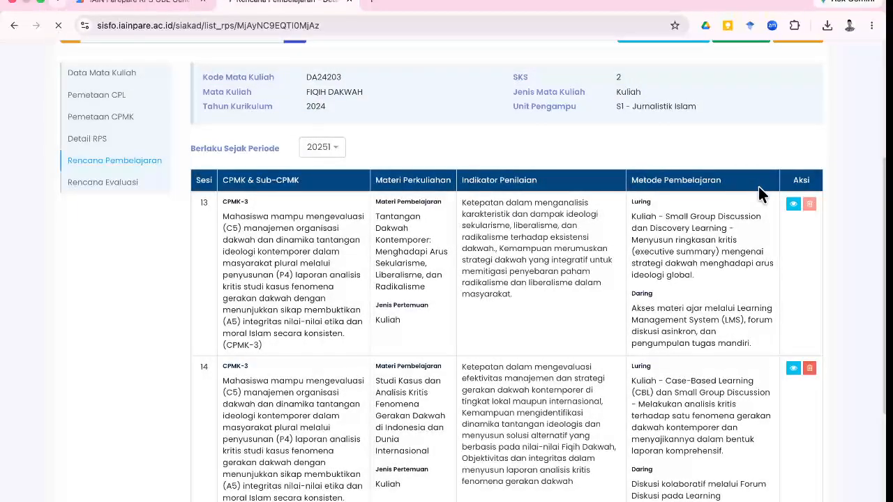
pyautogui.click(809, 213)
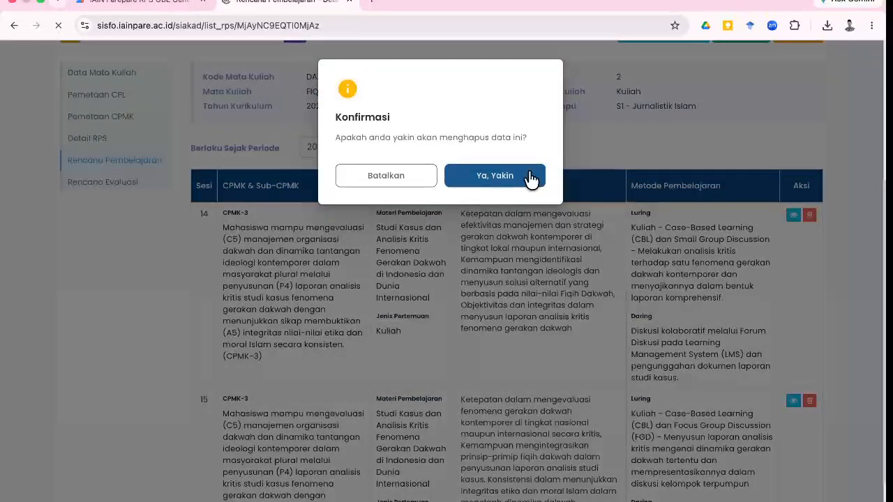
pyautogui.click(529, 177)
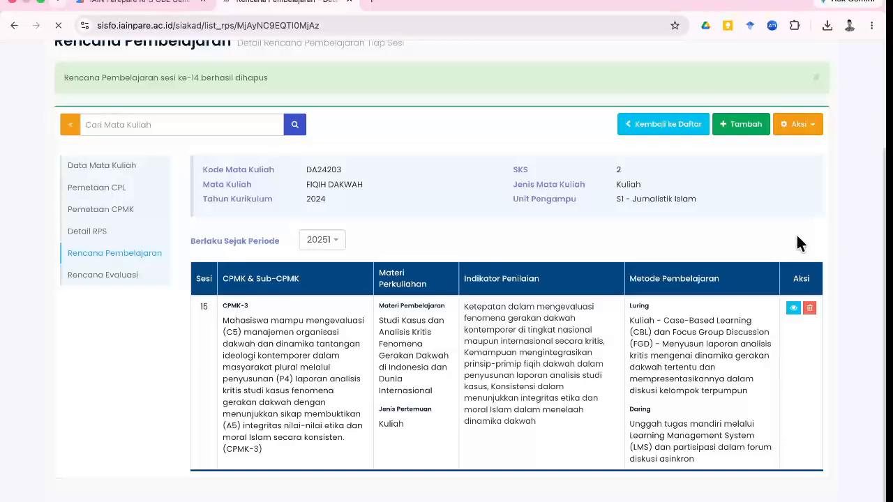
pyautogui.click(809, 306)
pyautogui.click(525, 178)
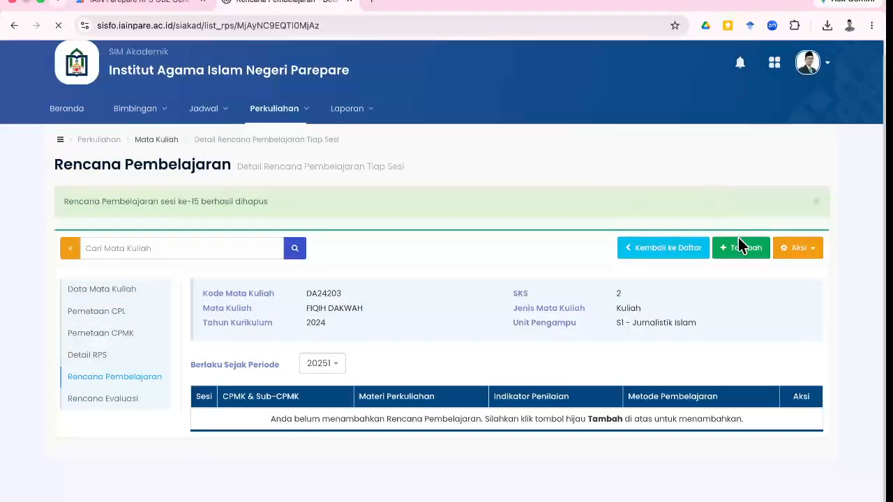
pyautogui.click(740, 250)
pyautogui.scroll(-5, 619, 322)
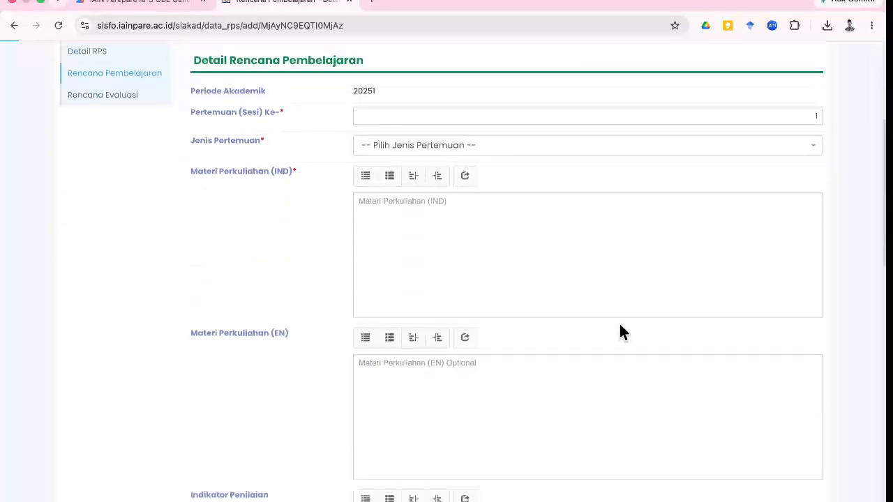
pyautogui.scroll(1, 619, 324)
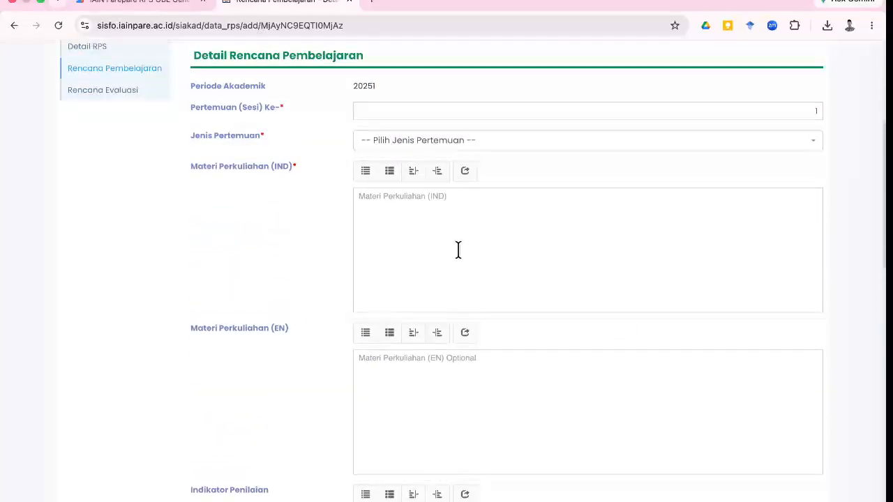
pyautogui.scroll(-5, 460, 256)
pyautogui.scroll(10, 460, 256)
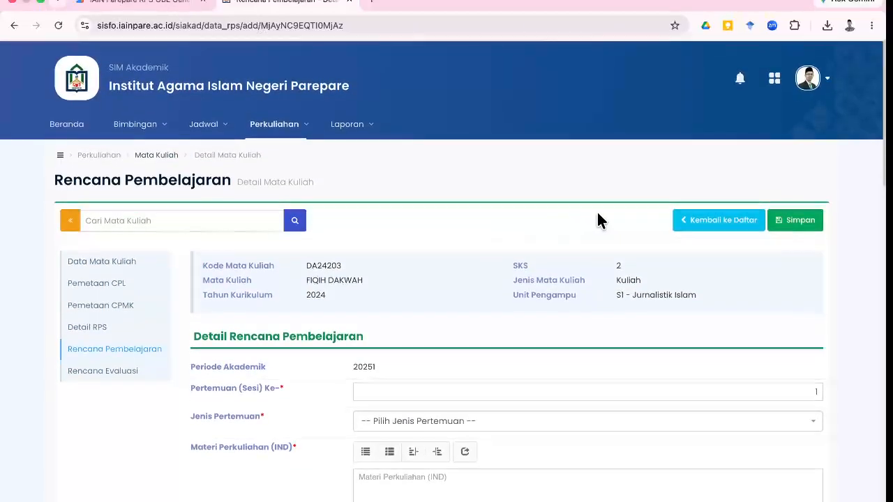
pyautogui.click(688, 222)
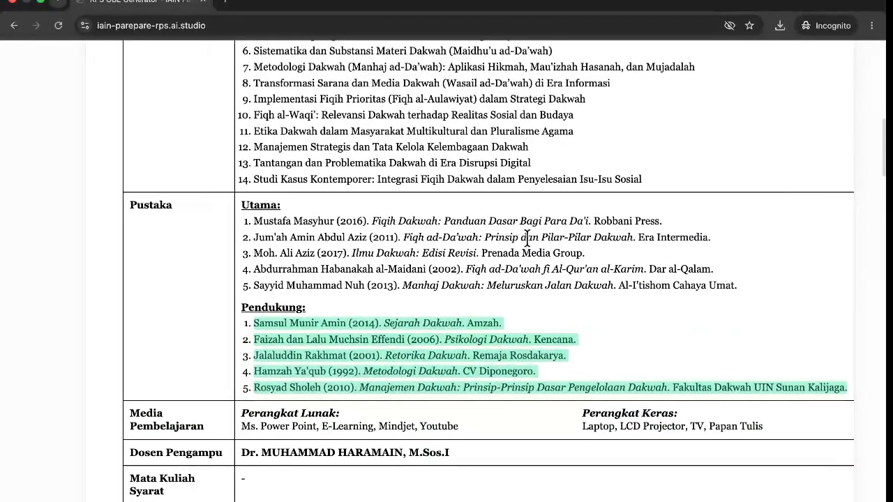
pyautogui.scroll(15, 527, 238)
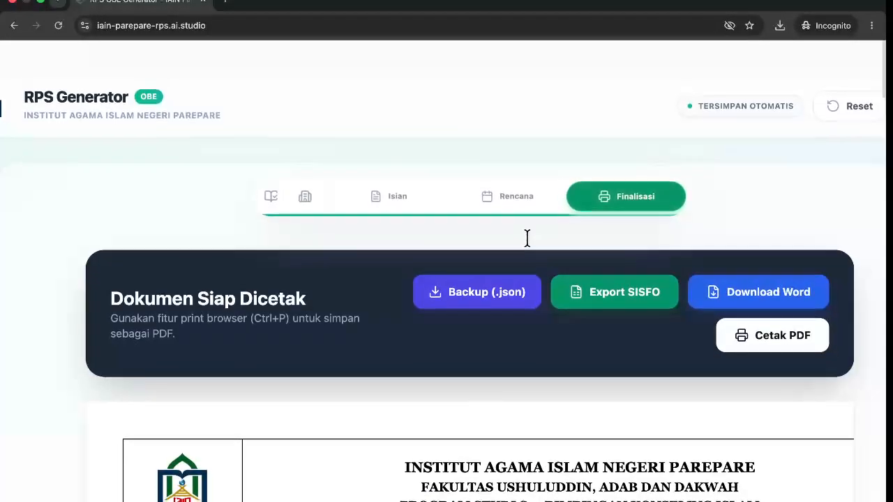
pyautogui.scroll(-1, 528, 238)
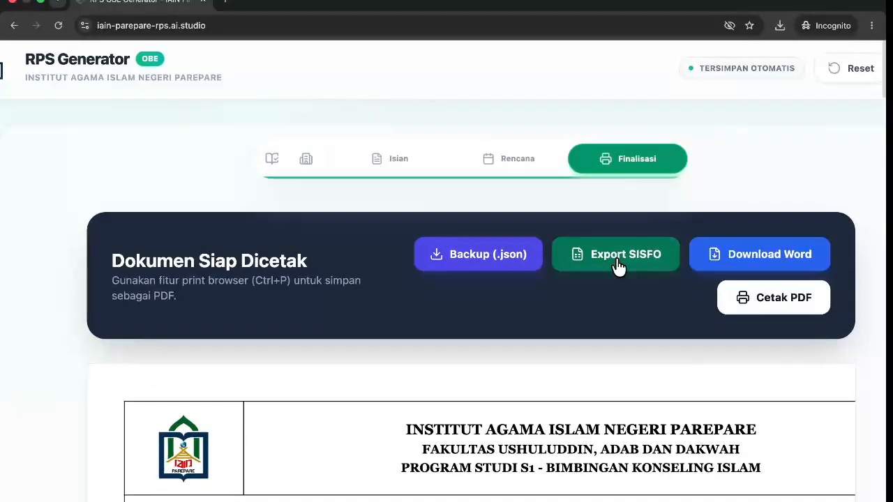
pyautogui.click(615, 261)
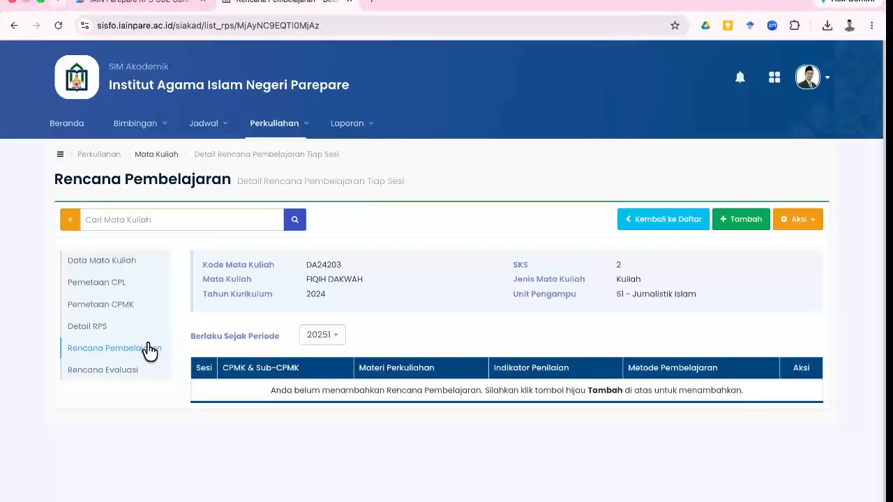
# Open Aksi > Import Data and bring up the file chooser for the Excel upload.
pyautogui.click(787, 224)
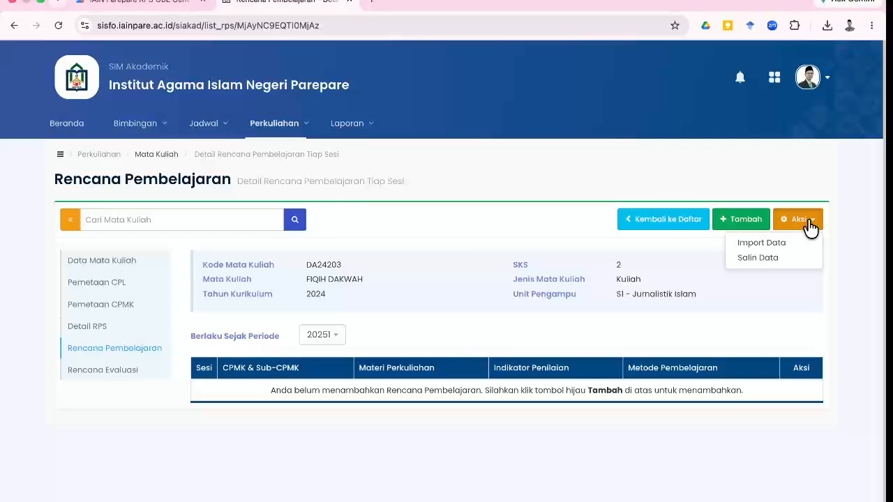
pyautogui.click(770, 246)
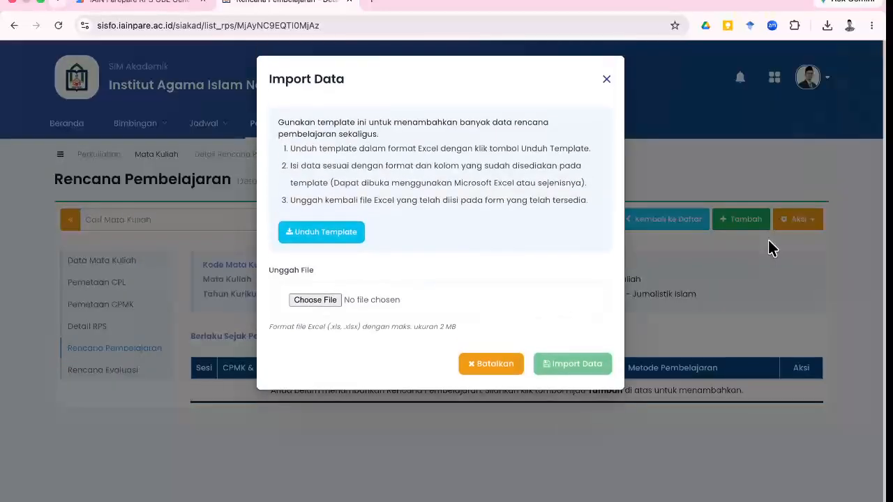
pyautogui.click(323, 306)
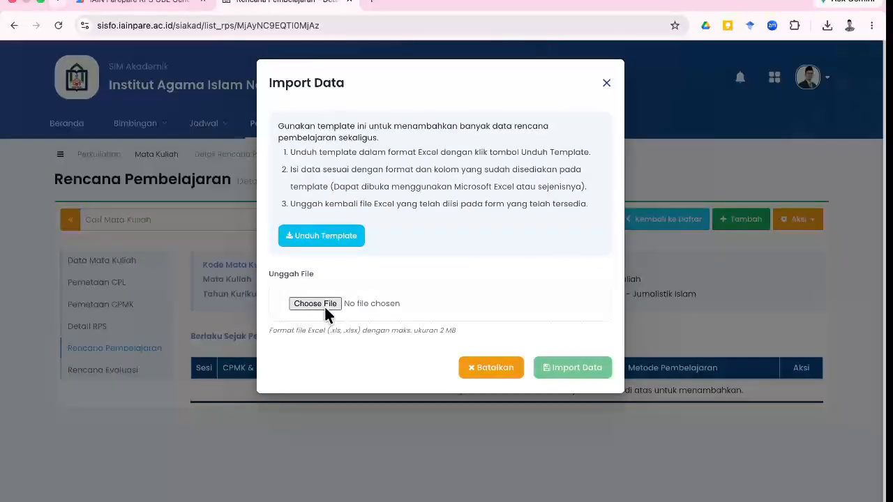
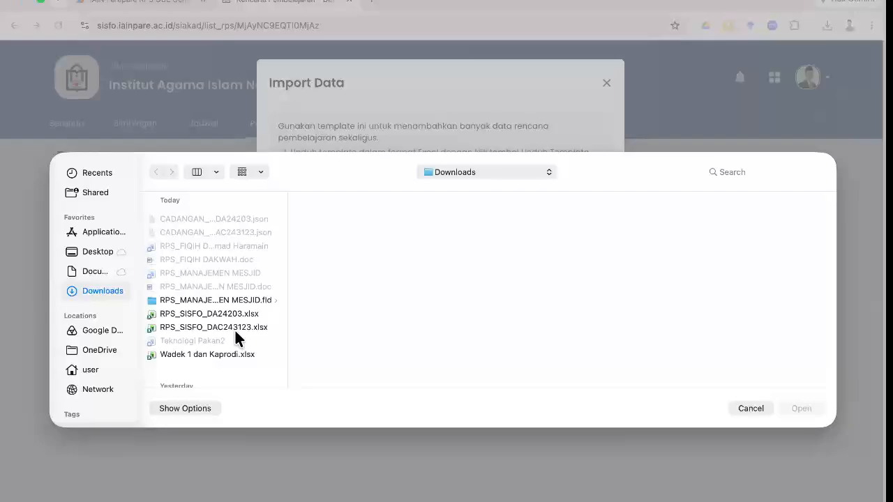
# Import RPS_SISFO_DA24203.xlsx into the FIQIH DAKWAH plan: 13 rows succeed, 3 fail.
pyautogui.hotkey('ctrl', 'Left')
pyautogui.scroll(-5, 266, 380)
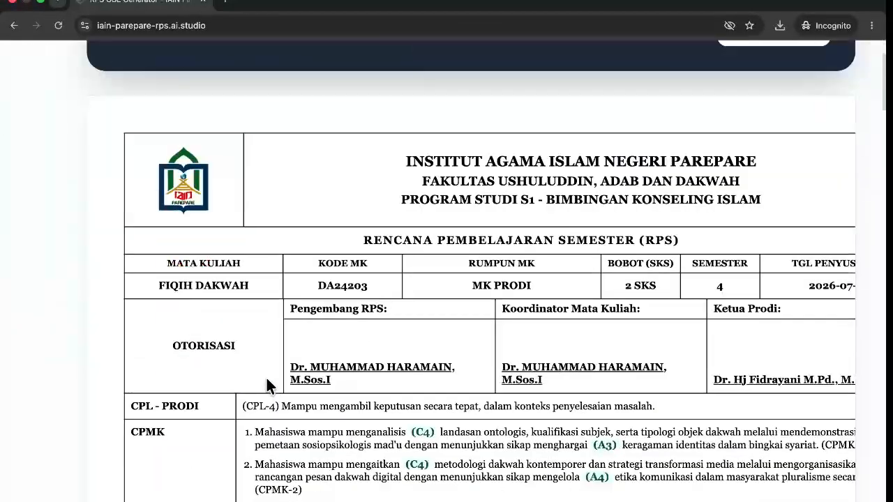
pyautogui.hotkey('ctrl', 'Right')
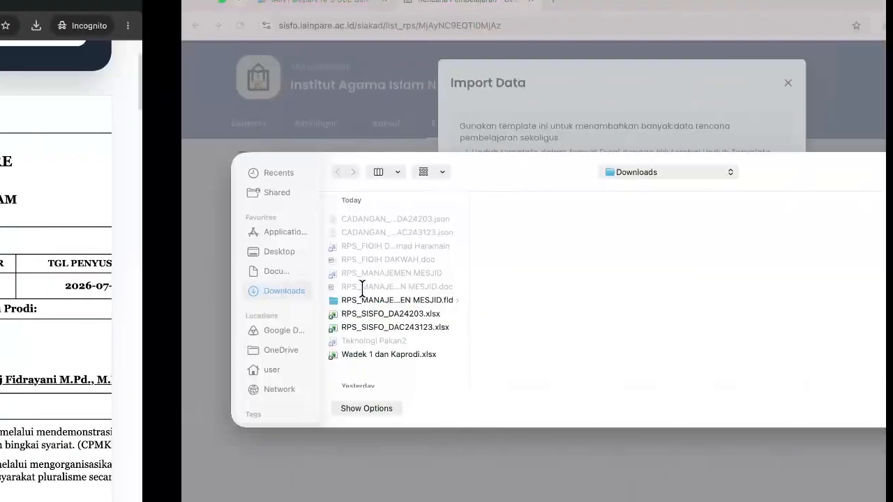
pyautogui.click(254, 314)
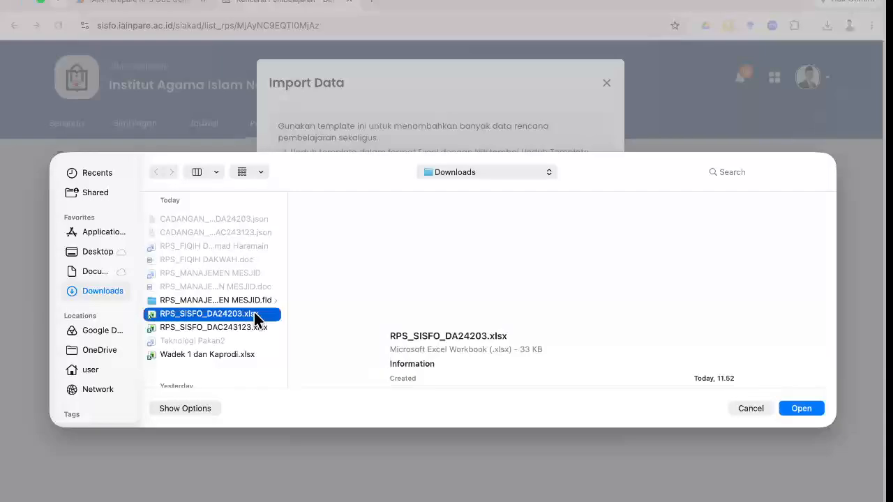
pyautogui.click(809, 404)
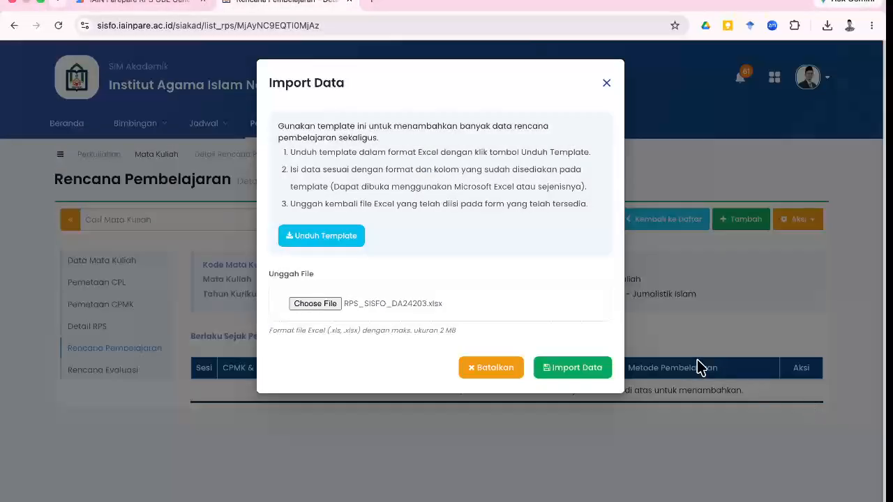
pyautogui.click(582, 369)
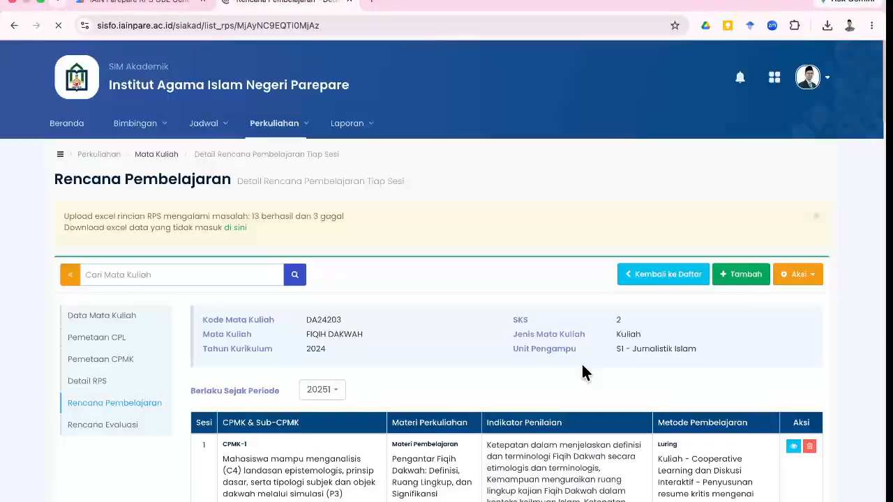
# Review the imported sessions, then open FIQIH DAKWAH (DA24203) details from the course list.
pyautogui.scroll(-5, 582, 364)
pyautogui.scroll(-20, 582, 368)
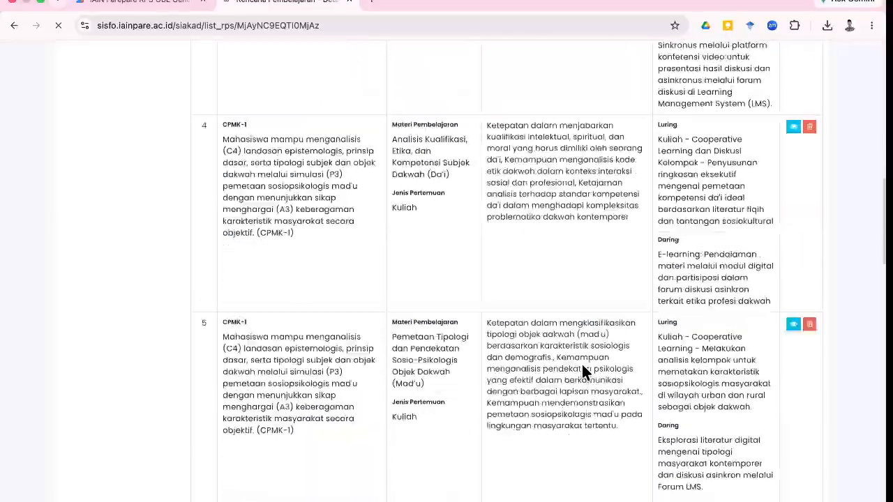
pyautogui.scroll(20, 582, 364)
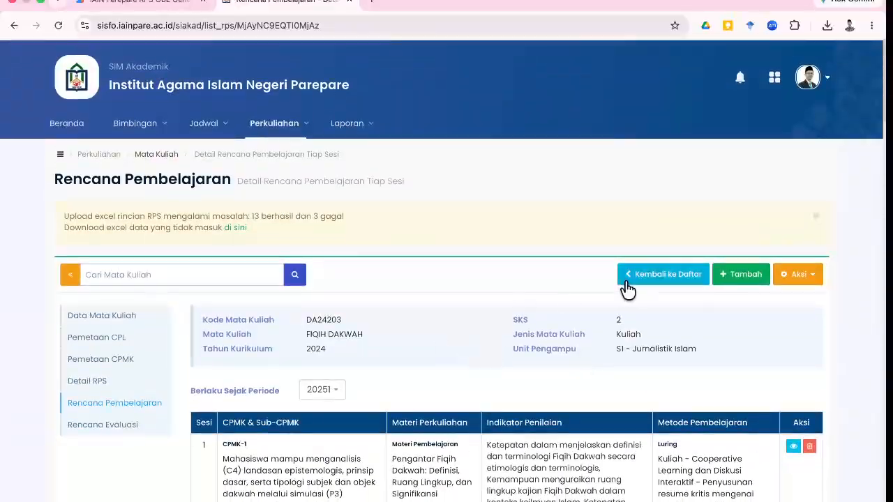
pyautogui.click(673, 279)
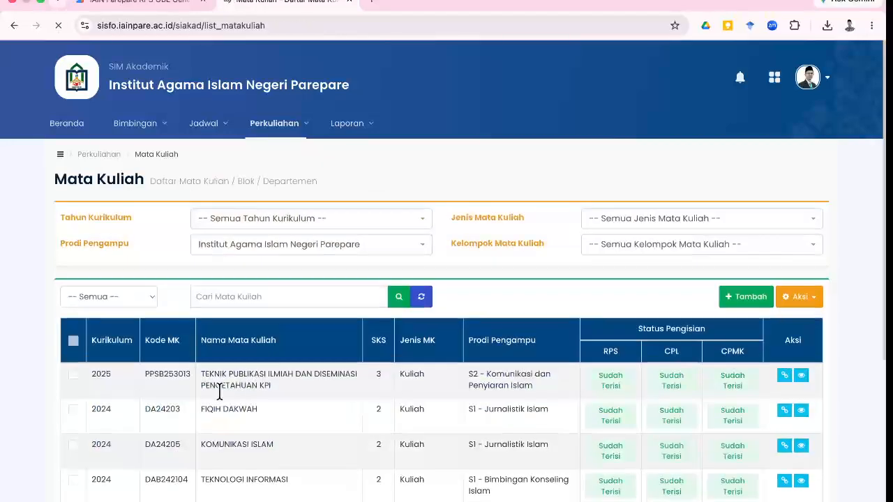
pyautogui.scroll(-1, 623, 392)
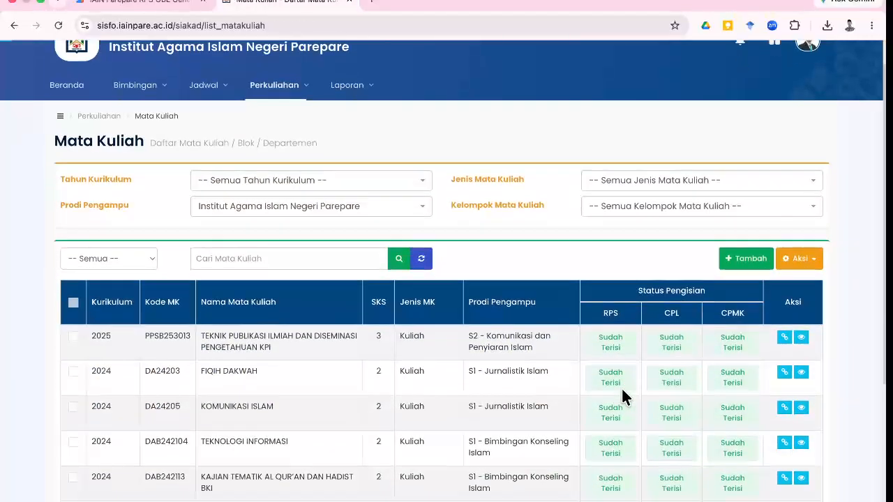
pyautogui.click(798, 379)
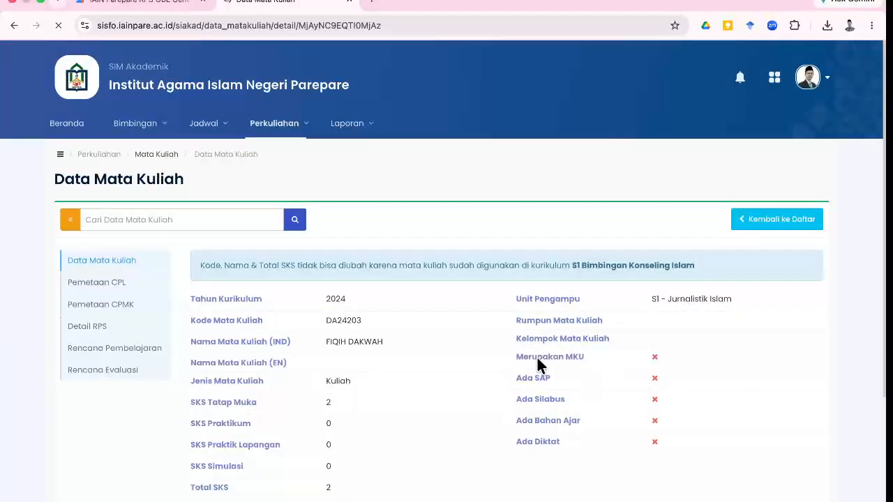
# Print the FIQIH DAKWAH RPS for period 20251 from Detail RPS and review the report.
pyautogui.click(150, 327)
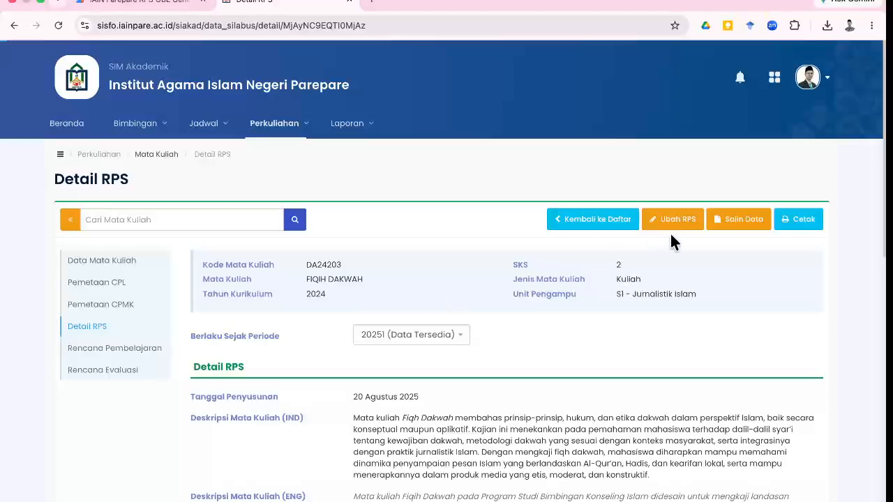
pyautogui.click(794, 230)
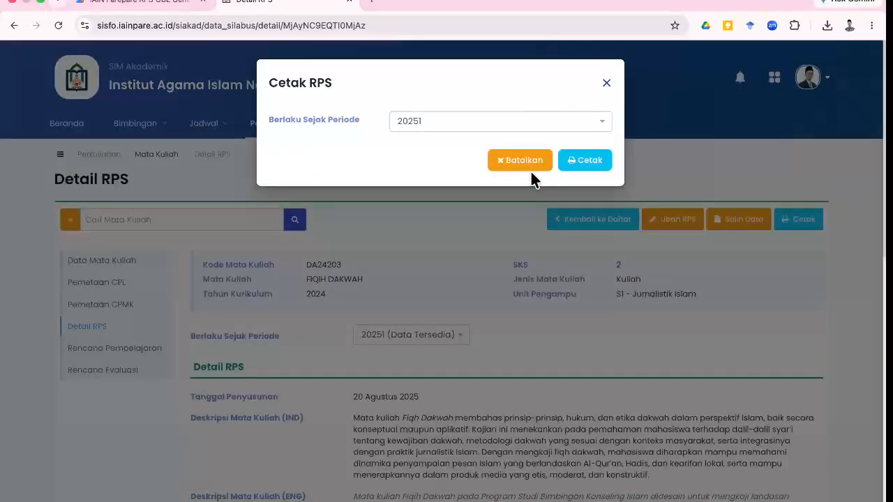
pyautogui.click(595, 161)
pyautogui.scroll(-3, 542, 312)
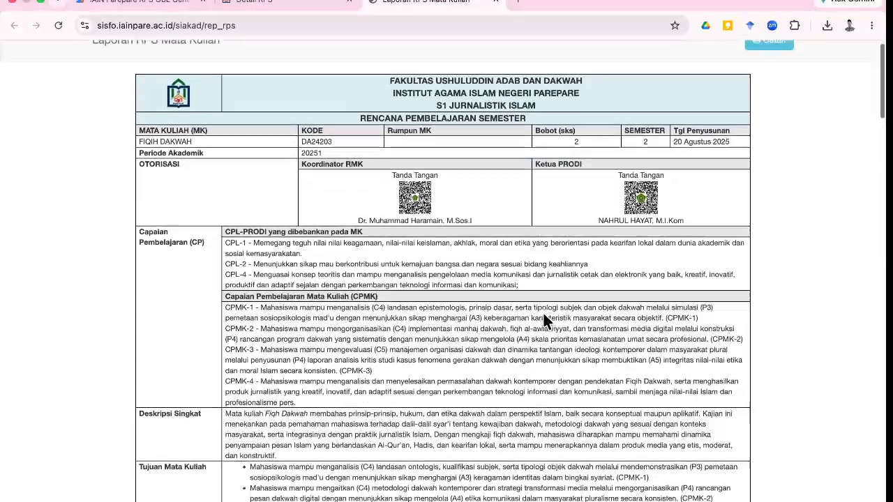
pyautogui.scroll(-15, 543, 319)
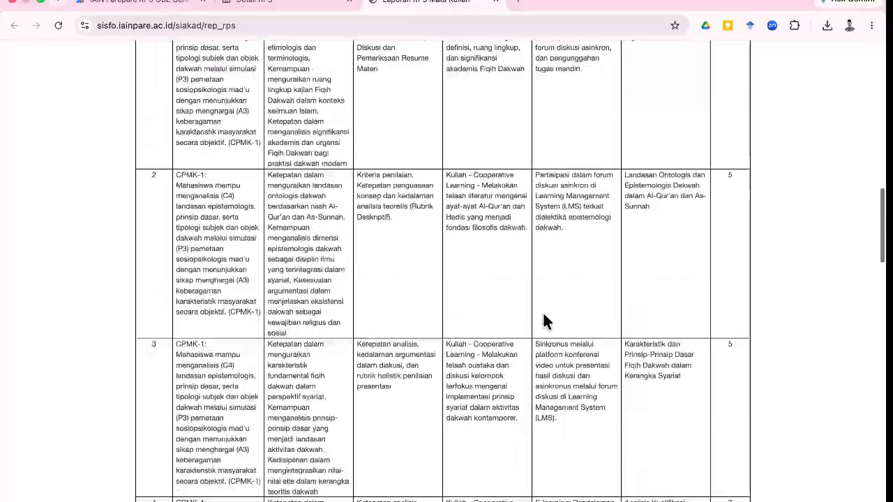
pyautogui.scroll(-5, 543, 311)
pyautogui.scroll(20, 543, 311)
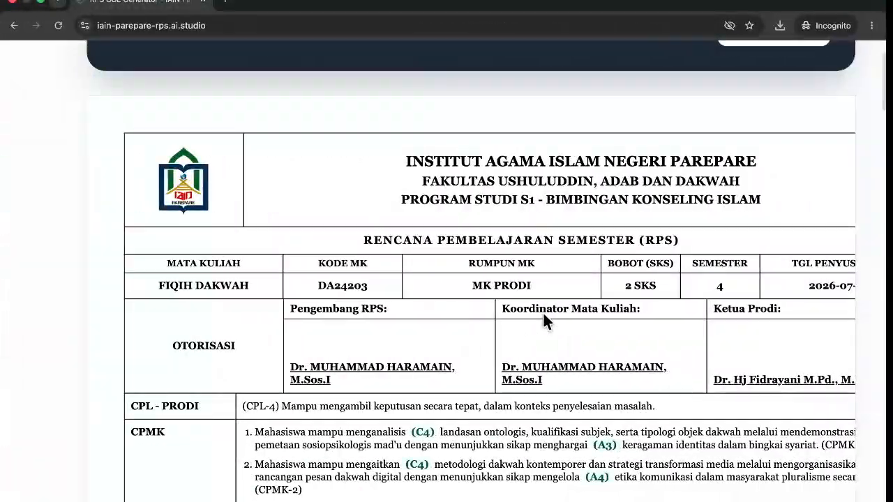
# Export the RPS as a Word document and check the recent downloads list.
pyautogui.scroll(5, 499, 253)
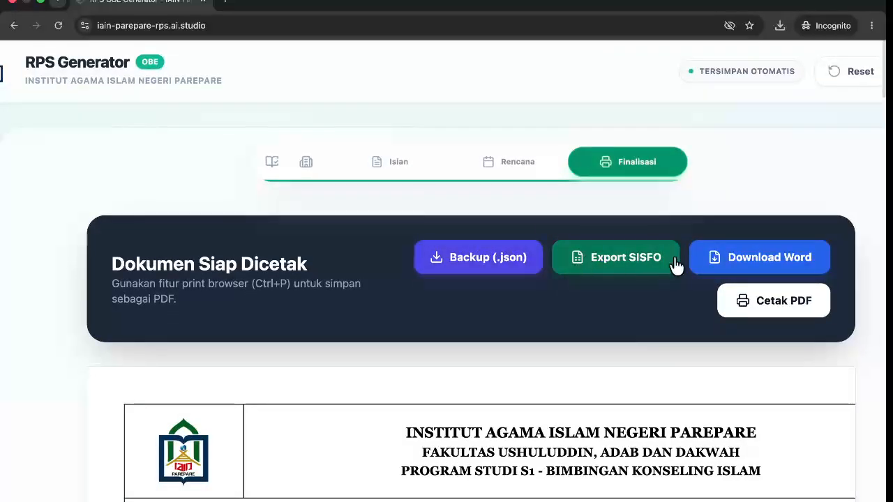
pyautogui.click(743, 264)
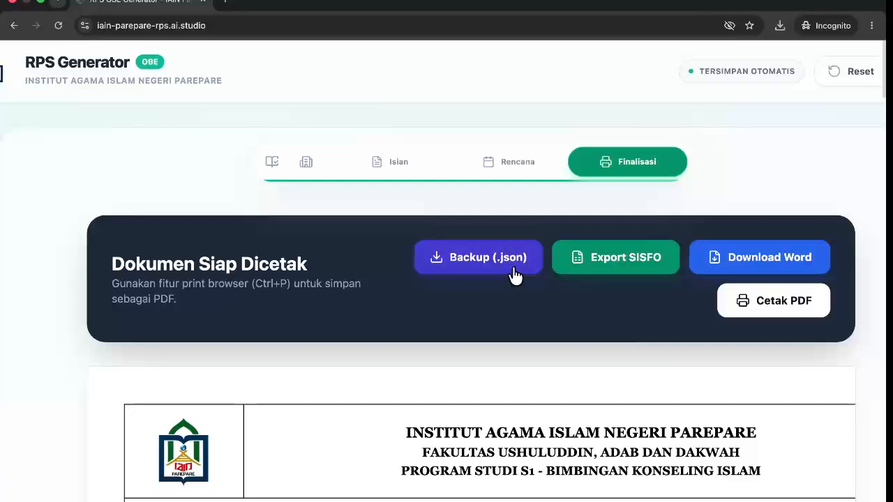
pyautogui.click(782, 28)
pyautogui.click(516, 125)
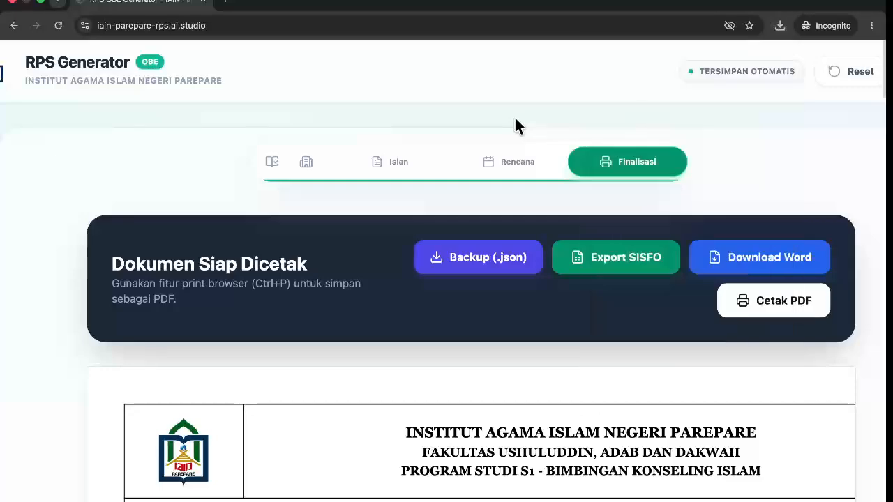
pyautogui.click(780, 25)
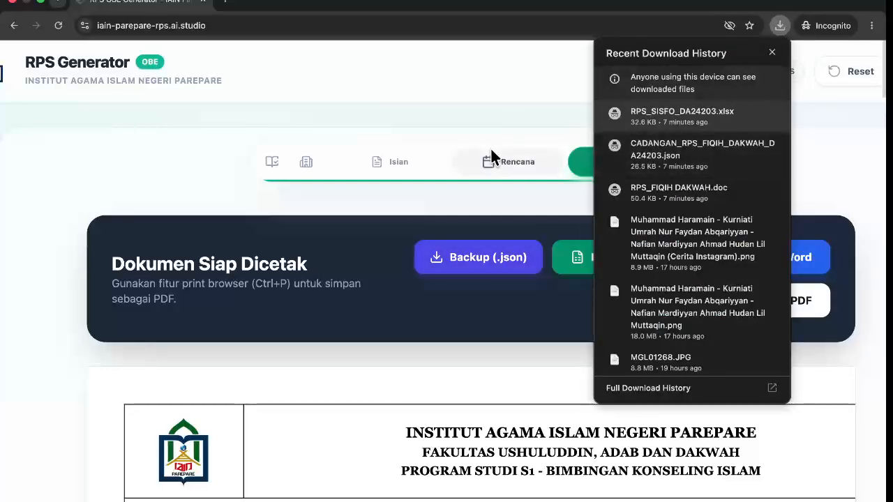
pyautogui.click(402, 139)
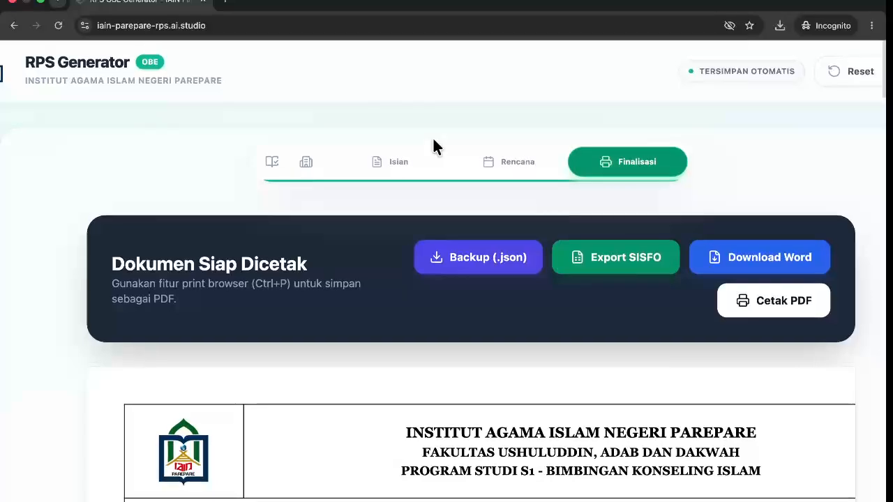
pyautogui.hscroll(5, 432, 143)
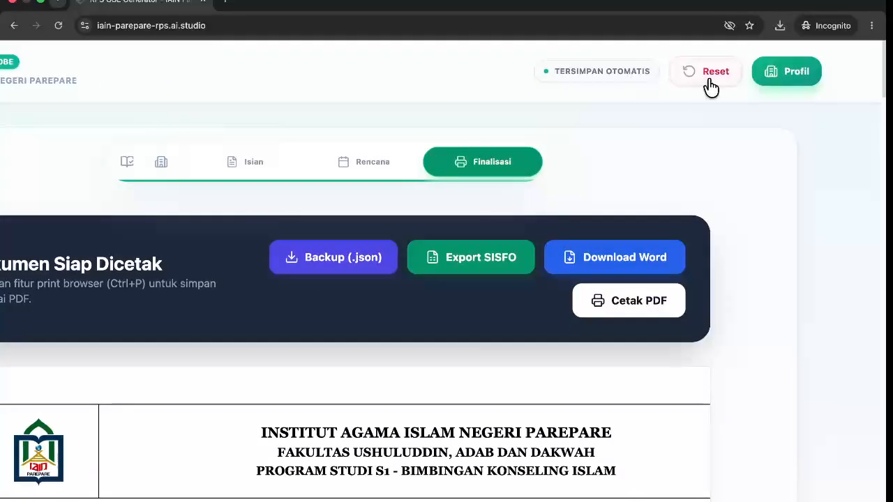
# Reset RPS Generator to a blank draft, confirming the current draft is discarded.
pyautogui.click(716, 72)
pyautogui.click(541, 115)
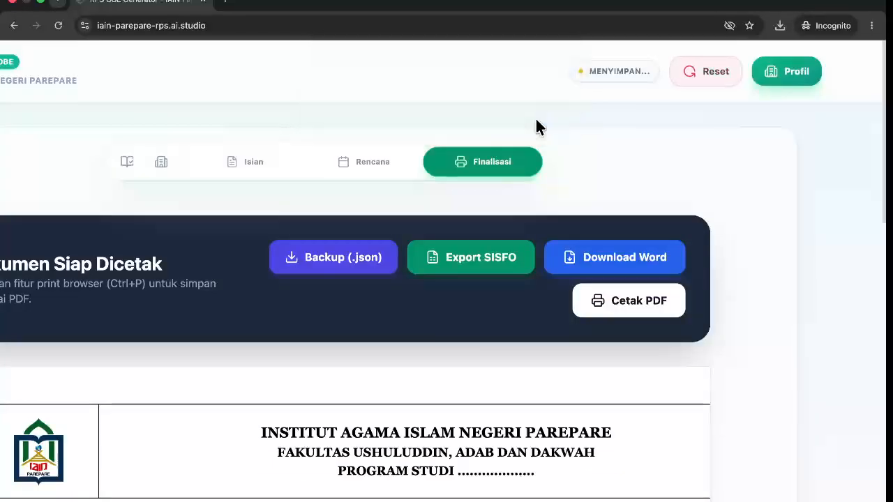
pyautogui.hscroll(-4, 400, 225)
pyautogui.rightClick(404, 222)
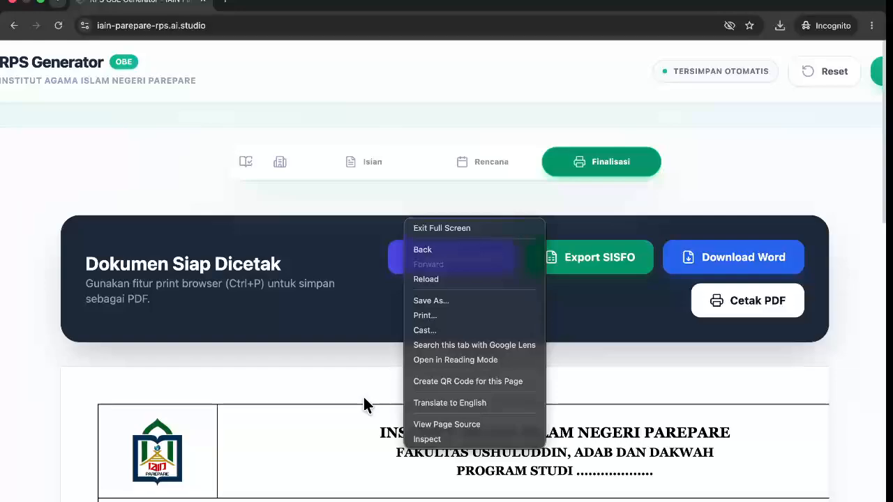
pyautogui.click(354, 405)
pyautogui.scroll(-6, 355, 405)
pyautogui.scroll(8, 355, 413)
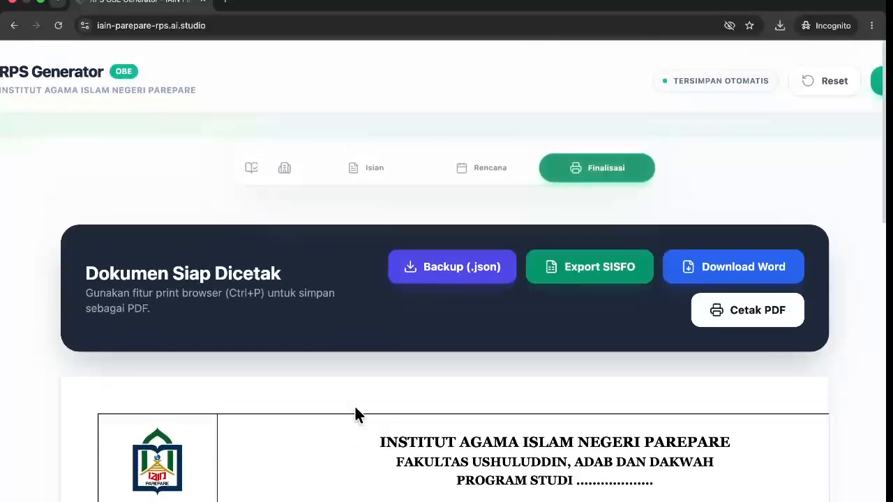
# Show the Isian form with its empty course fields and Program Studi.
pyautogui.click(352, 176)
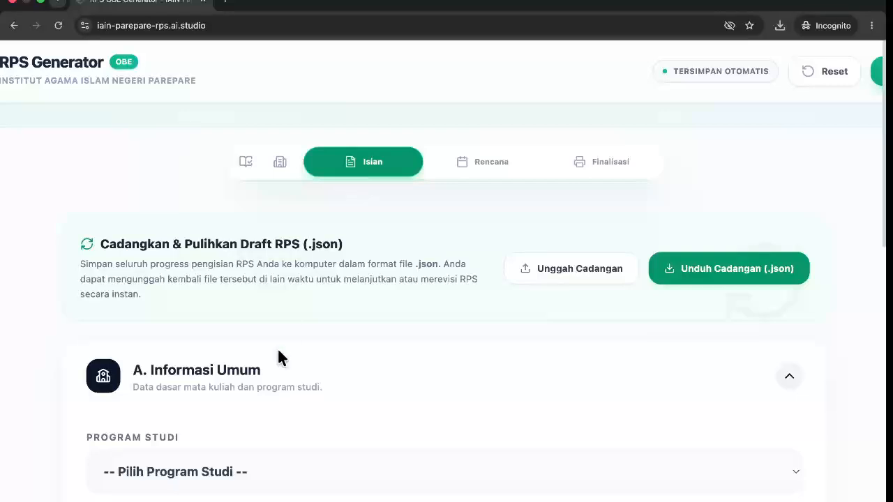
pyautogui.scroll(-1, 250, 410)
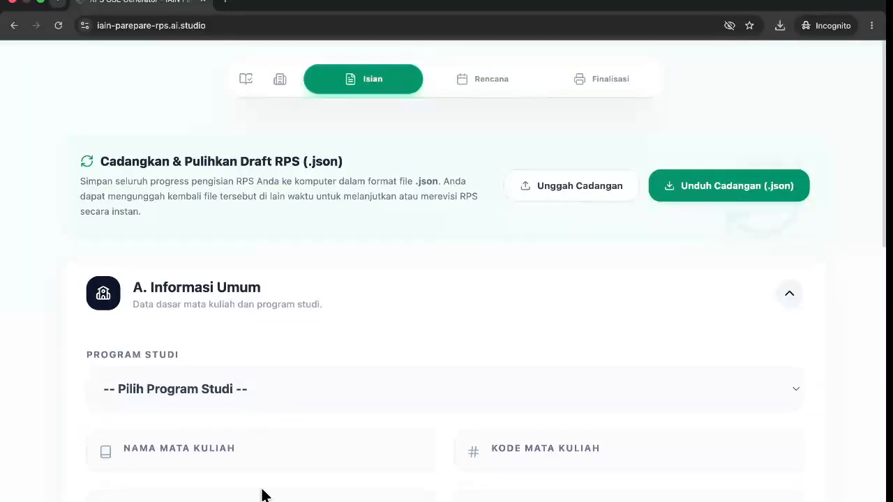
pyautogui.scroll(1, 426, 293)
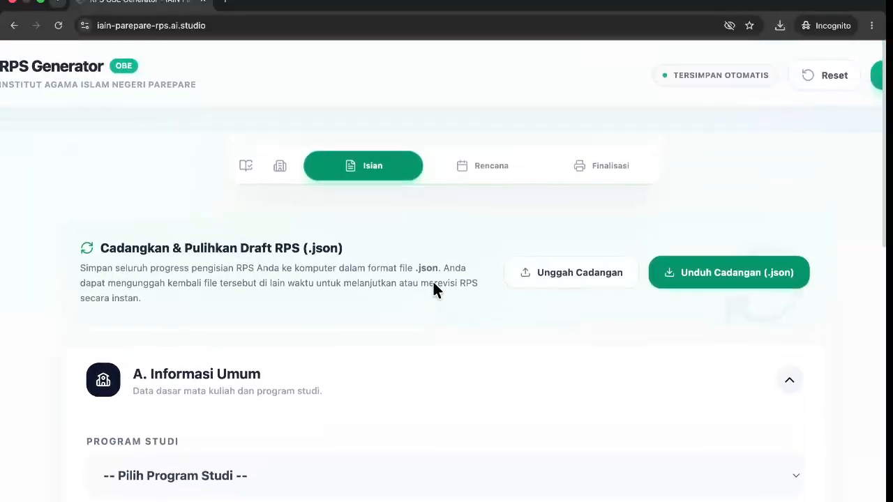
# Restore the draft from CADANGAN_RPS_FIQIH_DAKWAH_DA24203.json and acknowledge the success message.
pyautogui.click(547, 275)
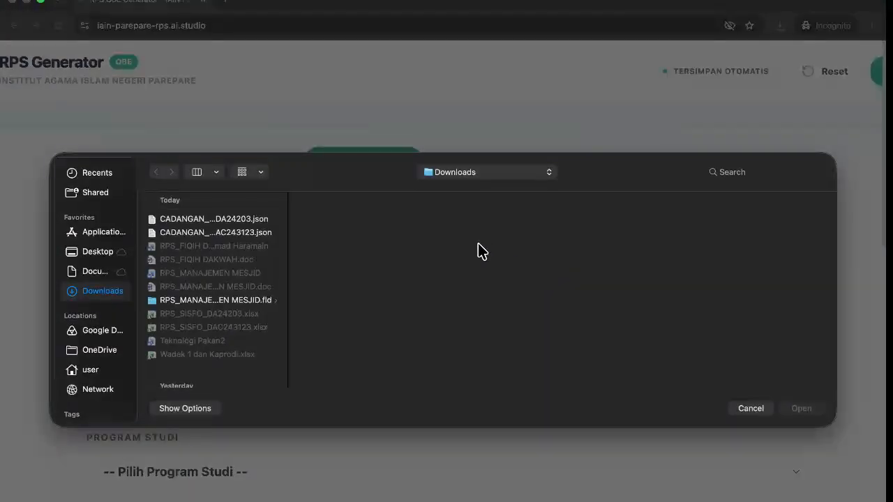
pyautogui.click(241, 219)
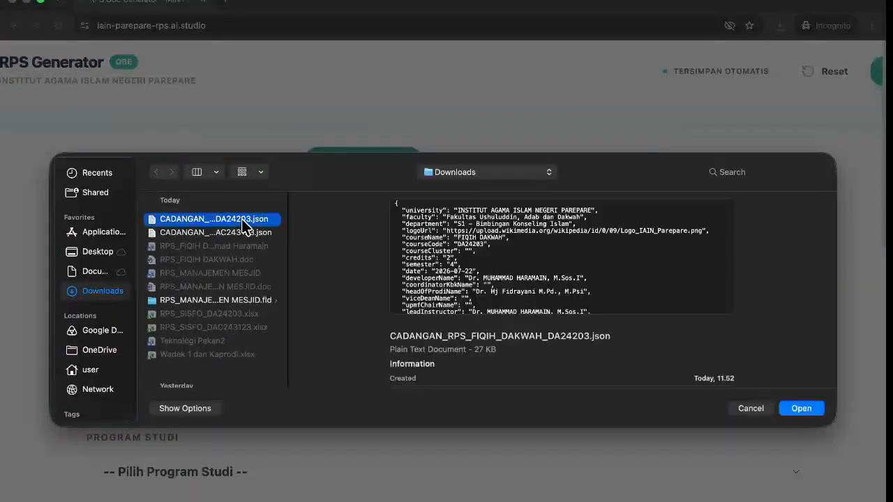
pyautogui.click(801, 409)
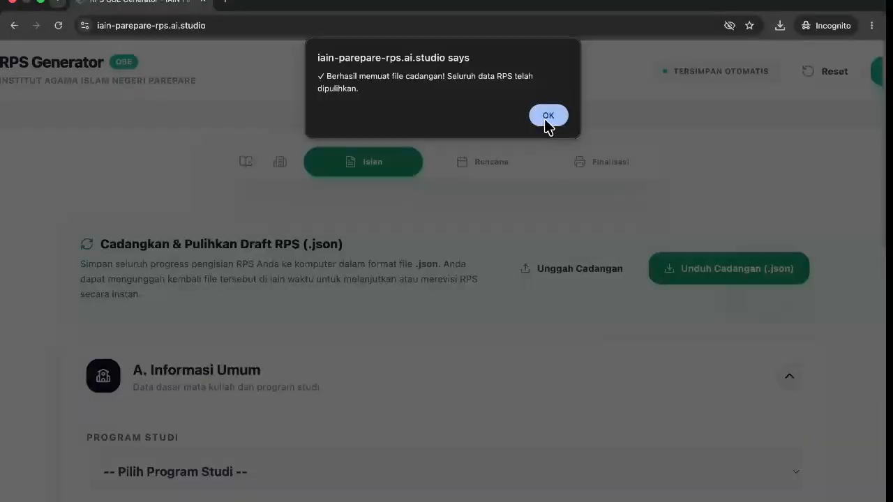
pyautogui.click(548, 116)
pyautogui.scroll(-6, 498, 318)
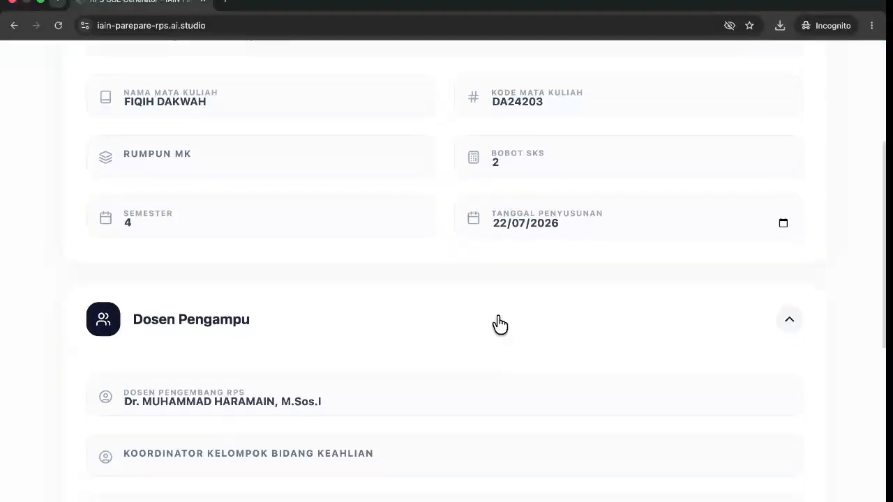
pyautogui.scroll(8, 499, 321)
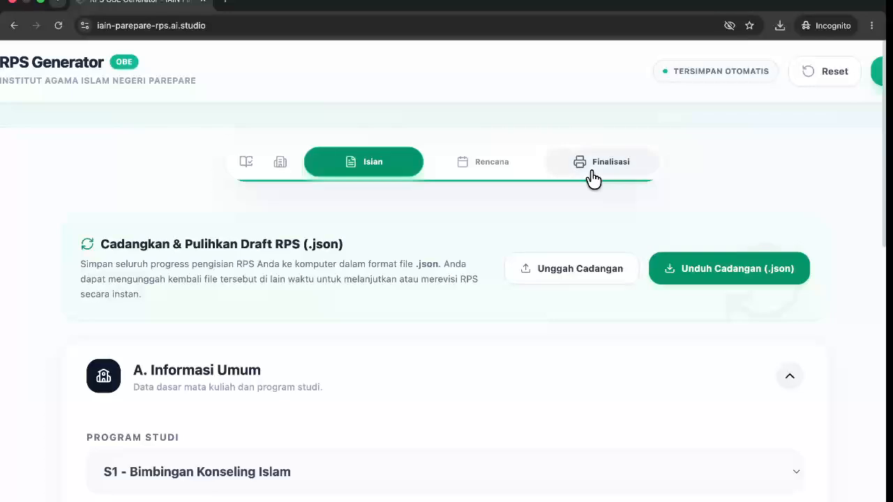
# Review the restored RPS in Finalisasi, return to Isian, then switch to the desktop.
pyautogui.click(590, 174)
pyautogui.scroll(-6, 628, 280)
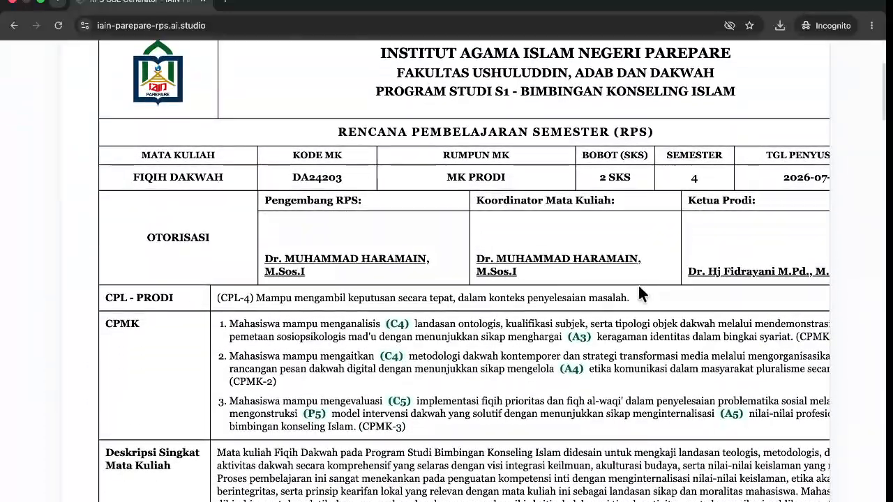
pyautogui.hscroll(2, 582, 309)
pyautogui.scroll(-7, 583, 310)
pyautogui.scroll(4, 582, 310)
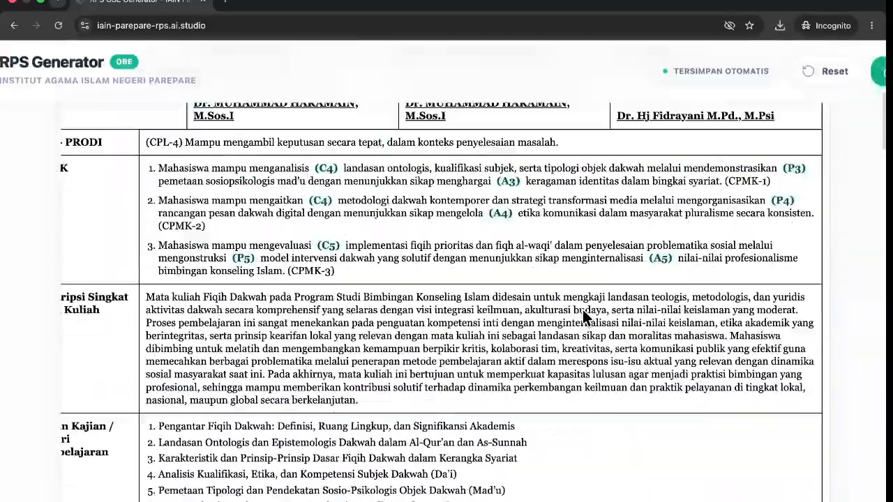
pyautogui.scroll(5, 582, 310)
pyautogui.hscroll(-2, 583, 310)
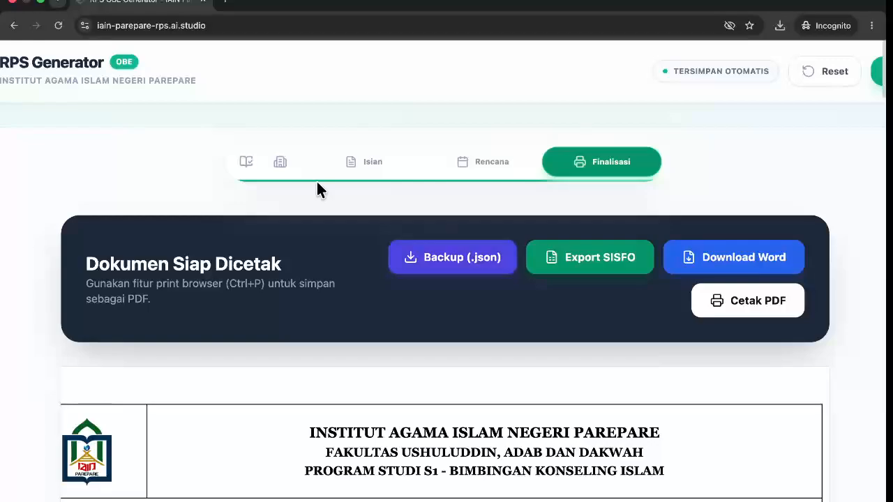
pyautogui.click(349, 175)
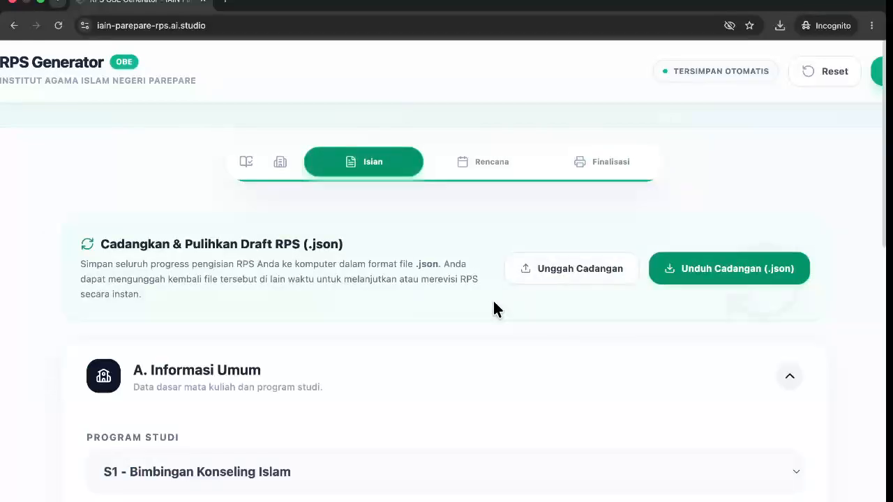
pyautogui.hotkey('ctrl', 'Left')
pyautogui.hotkey('ctrl', 'Left')
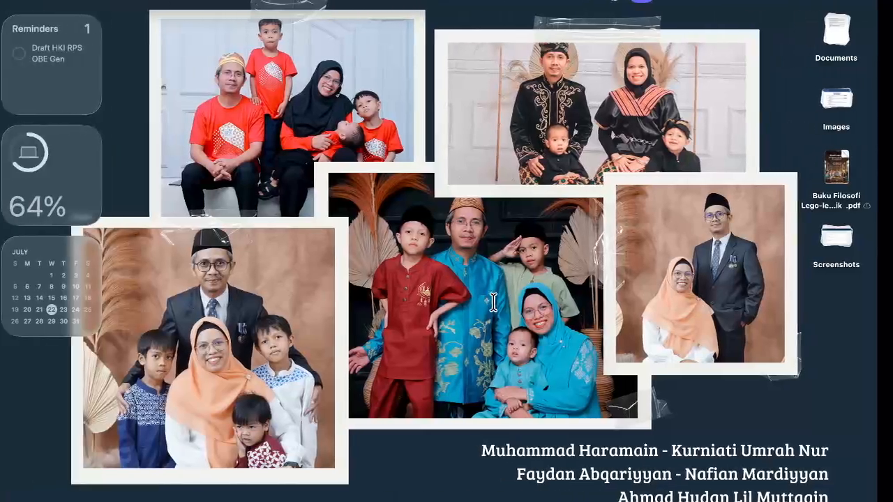